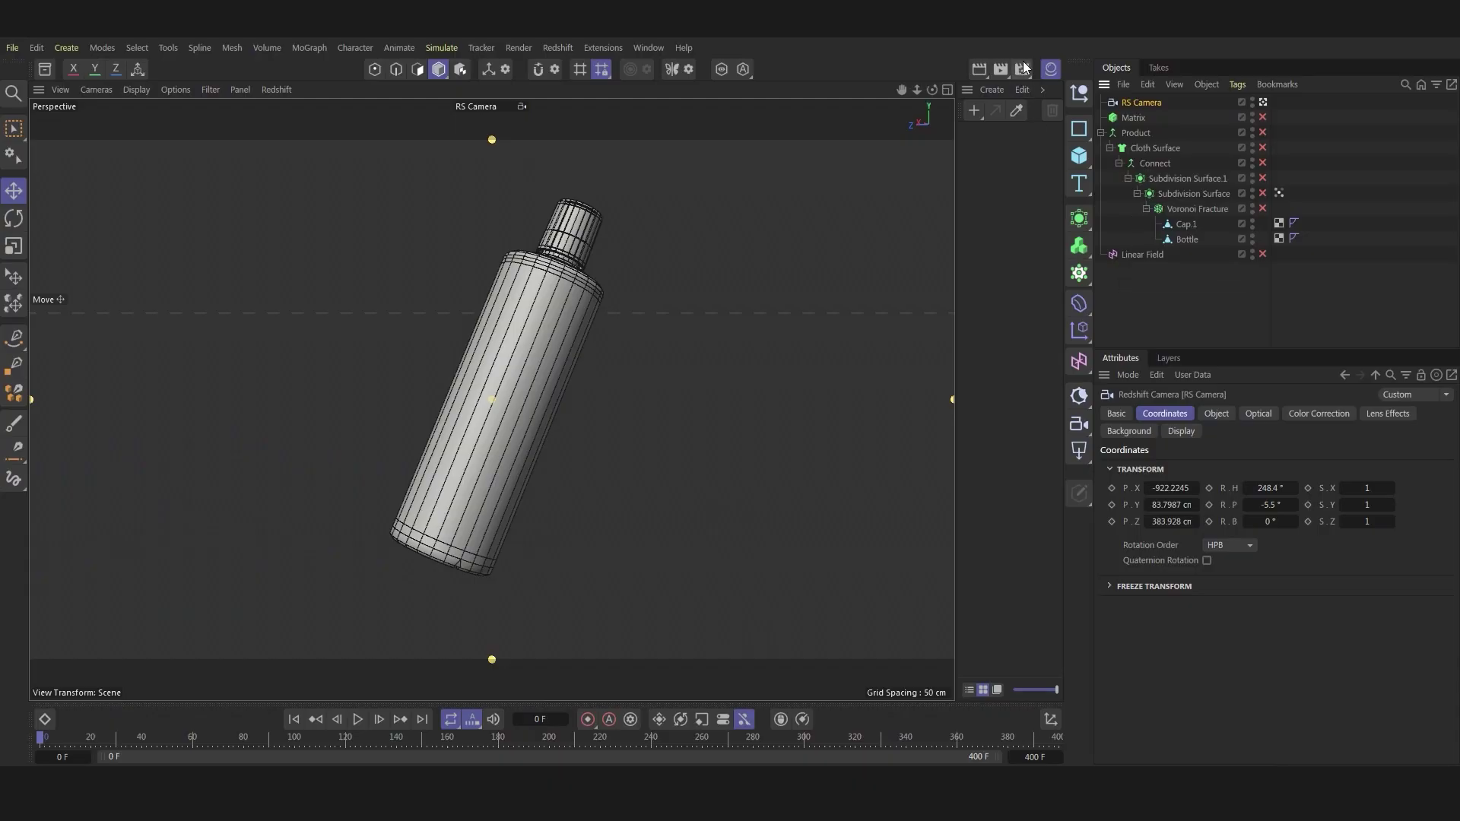
Orbit to inspect the bottle, return to the RS Camera view, and enable Voronoi Fracture.
{"action": "left_click", "coordinate": [1263, 102]}
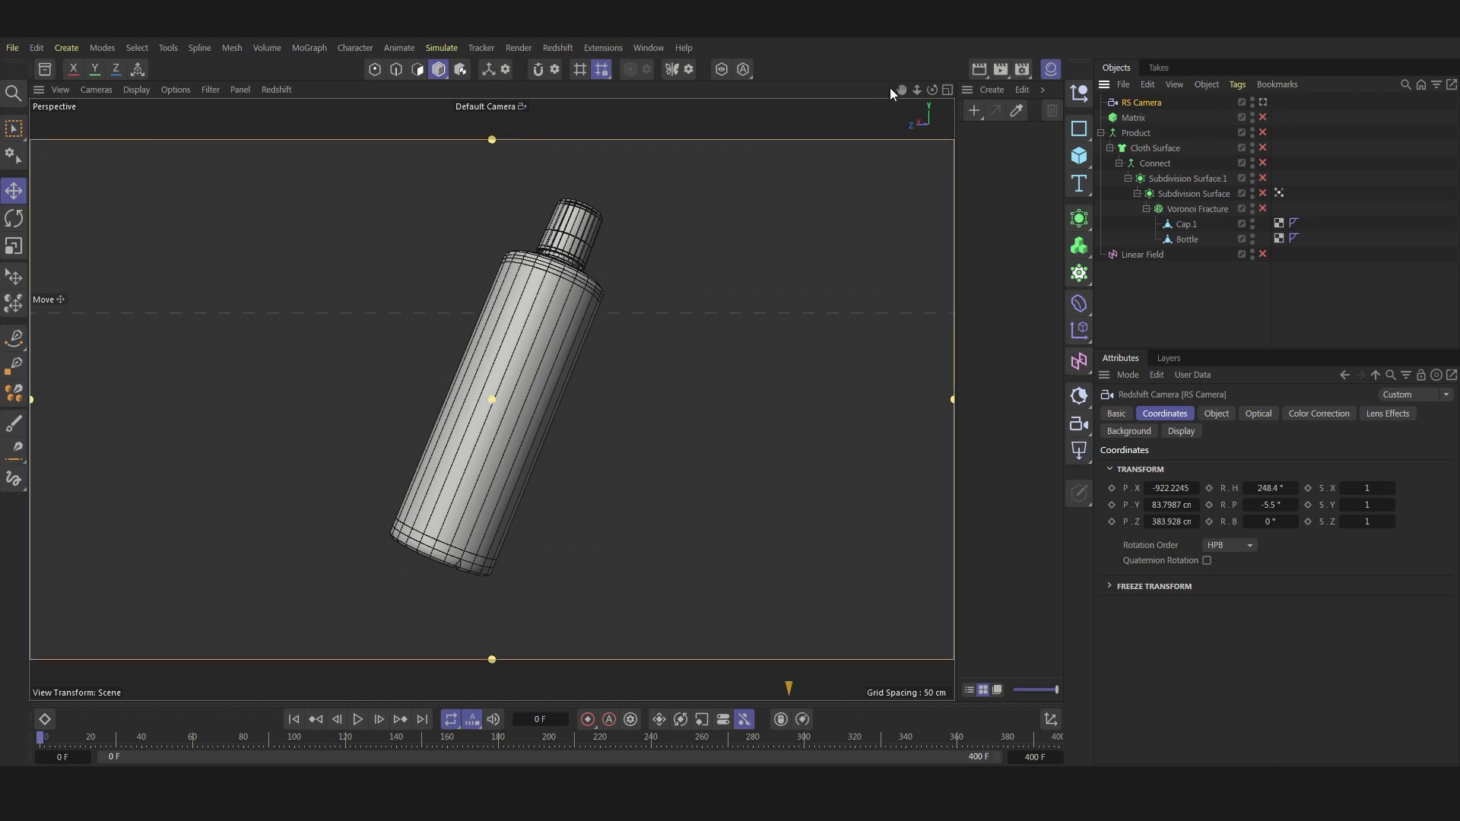
{"action": "left_click_drag", "start_coordinate": [492, 399], "coordinate": [532, 395], "text": "alt"}
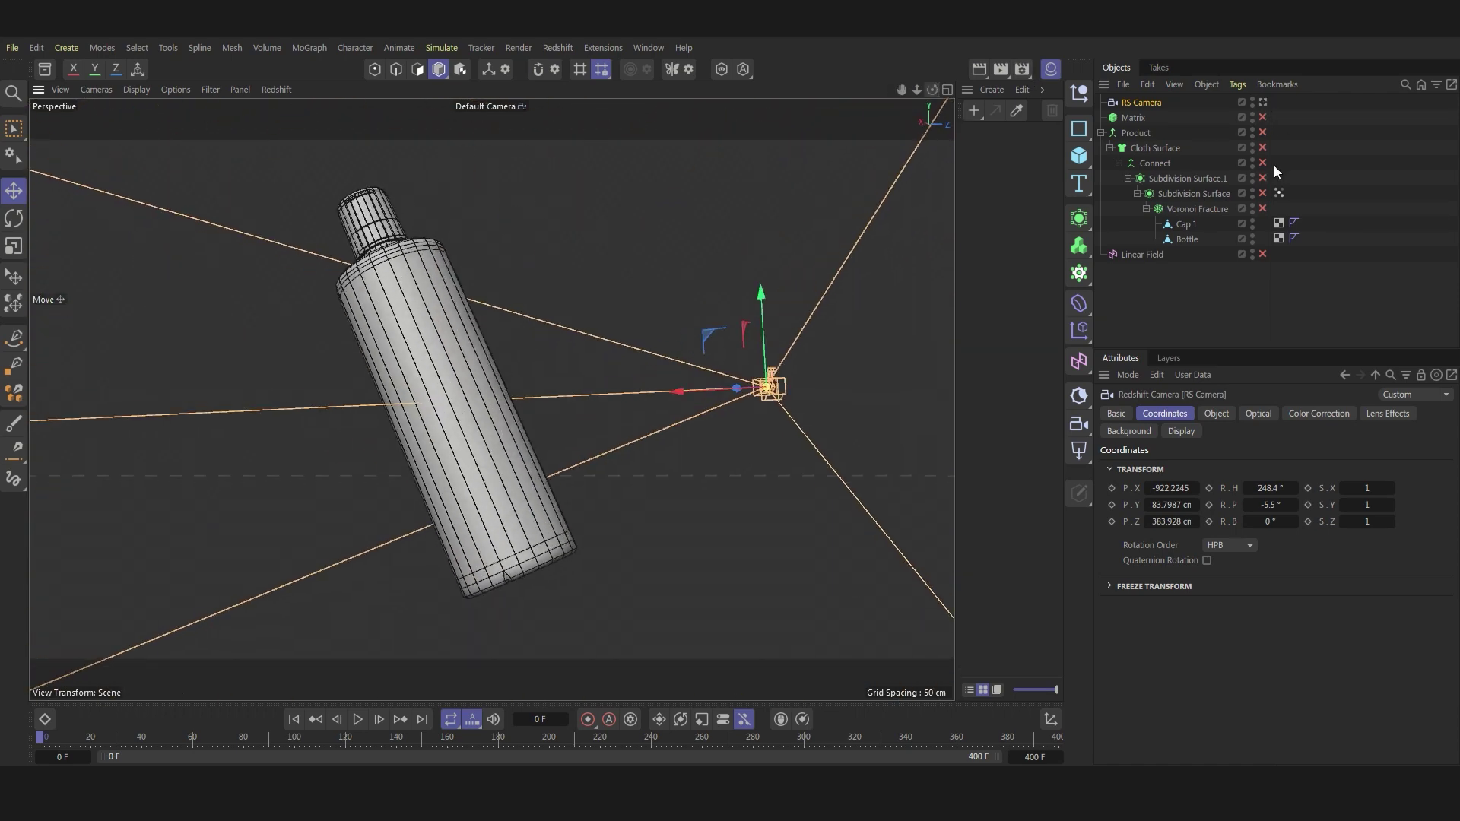
{"action": "left_click", "coordinate": [1263, 102]}
{"action": "left_click", "coordinate": [1206, 208]}
{"action": "left_click", "coordinate": [1262, 208]}
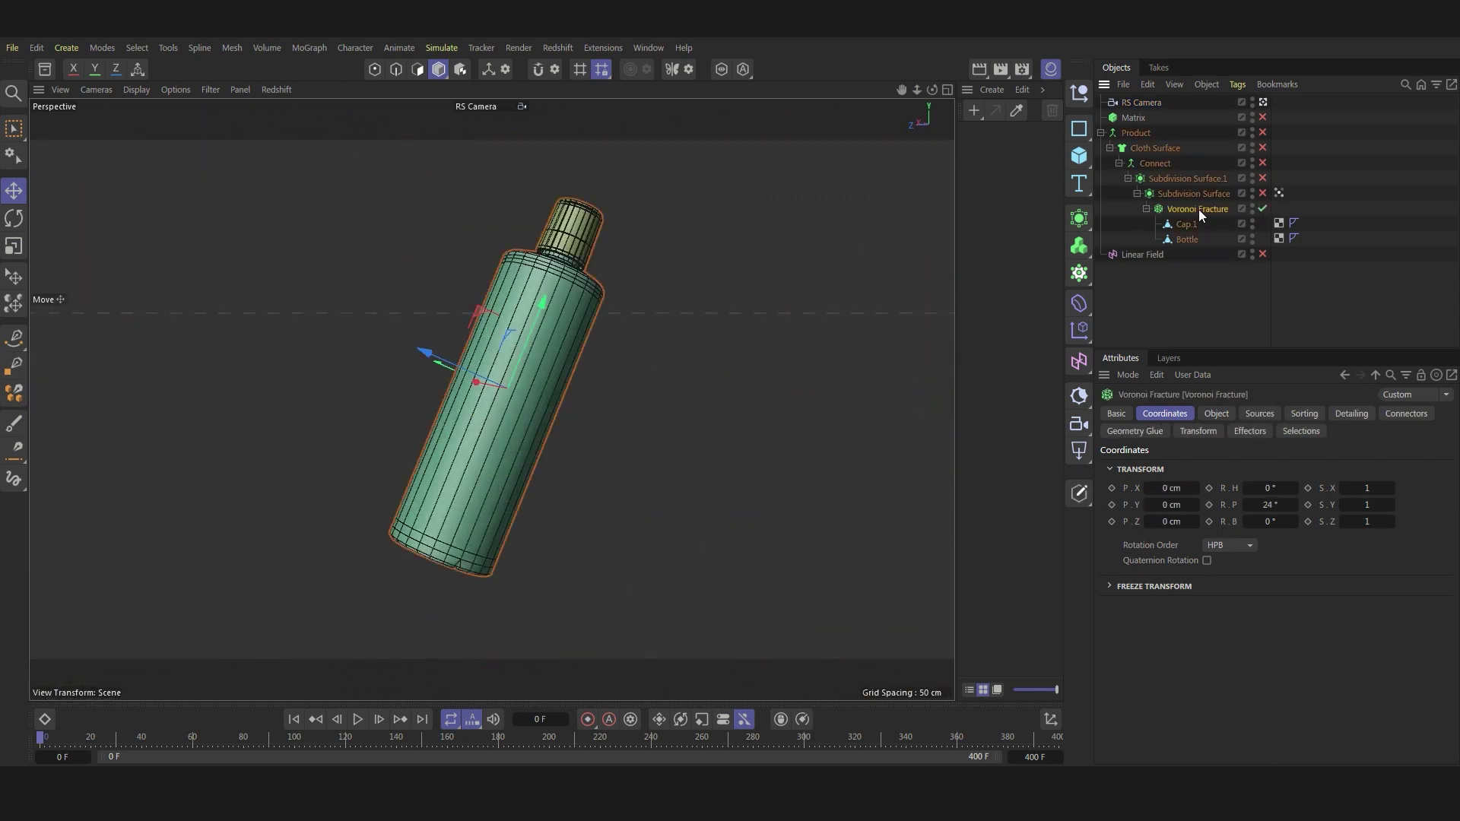
Enable the Matrix fracture source with 10 cm draw size, keeping Count at 50.
{"action": "left_click", "coordinate": [1258, 415]}
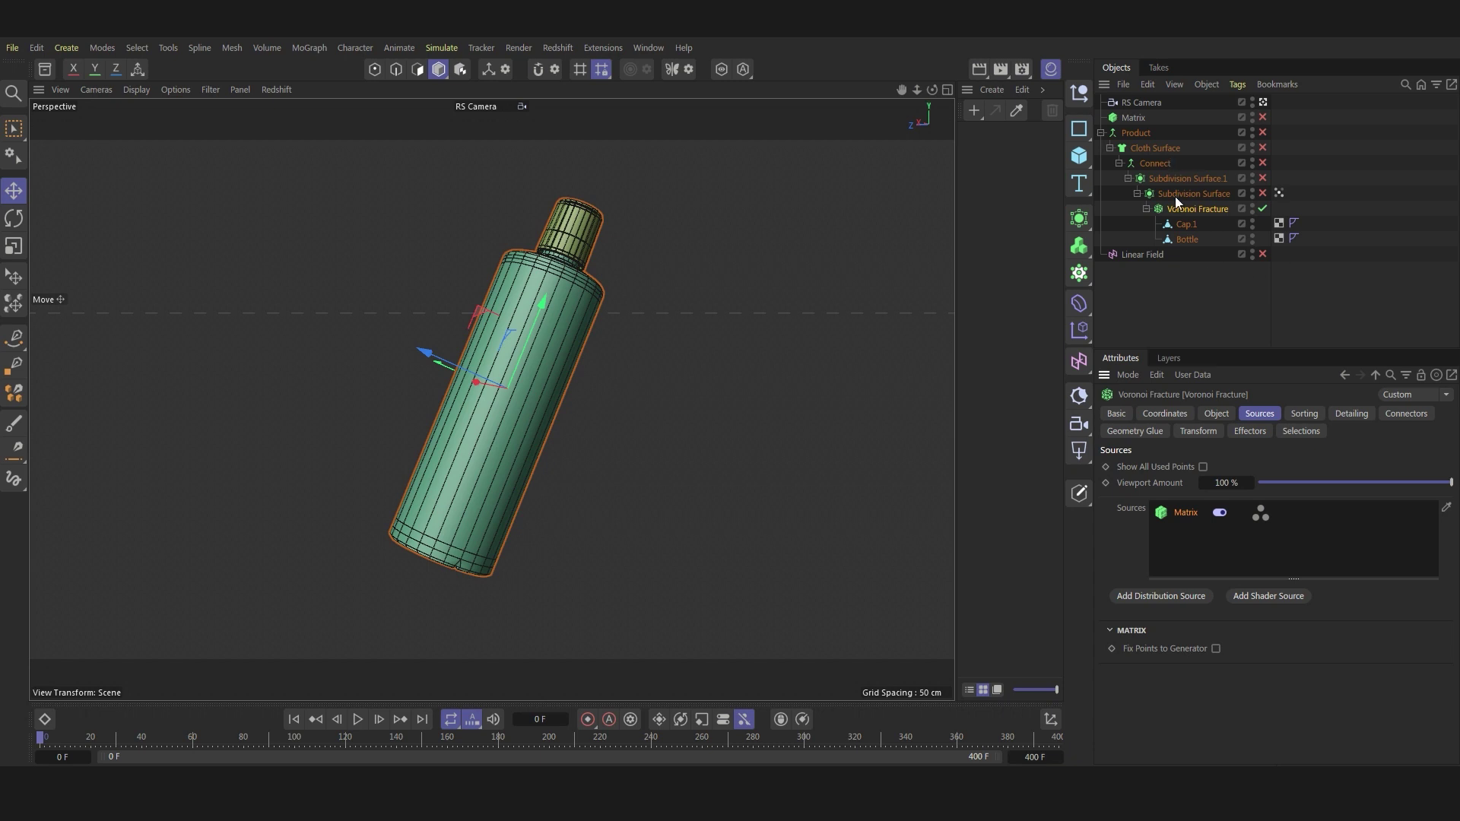
{"action": "left_click", "coordinate": [1145, 119]}
{"action": "left_click", "coordinate": [1262, 117]}
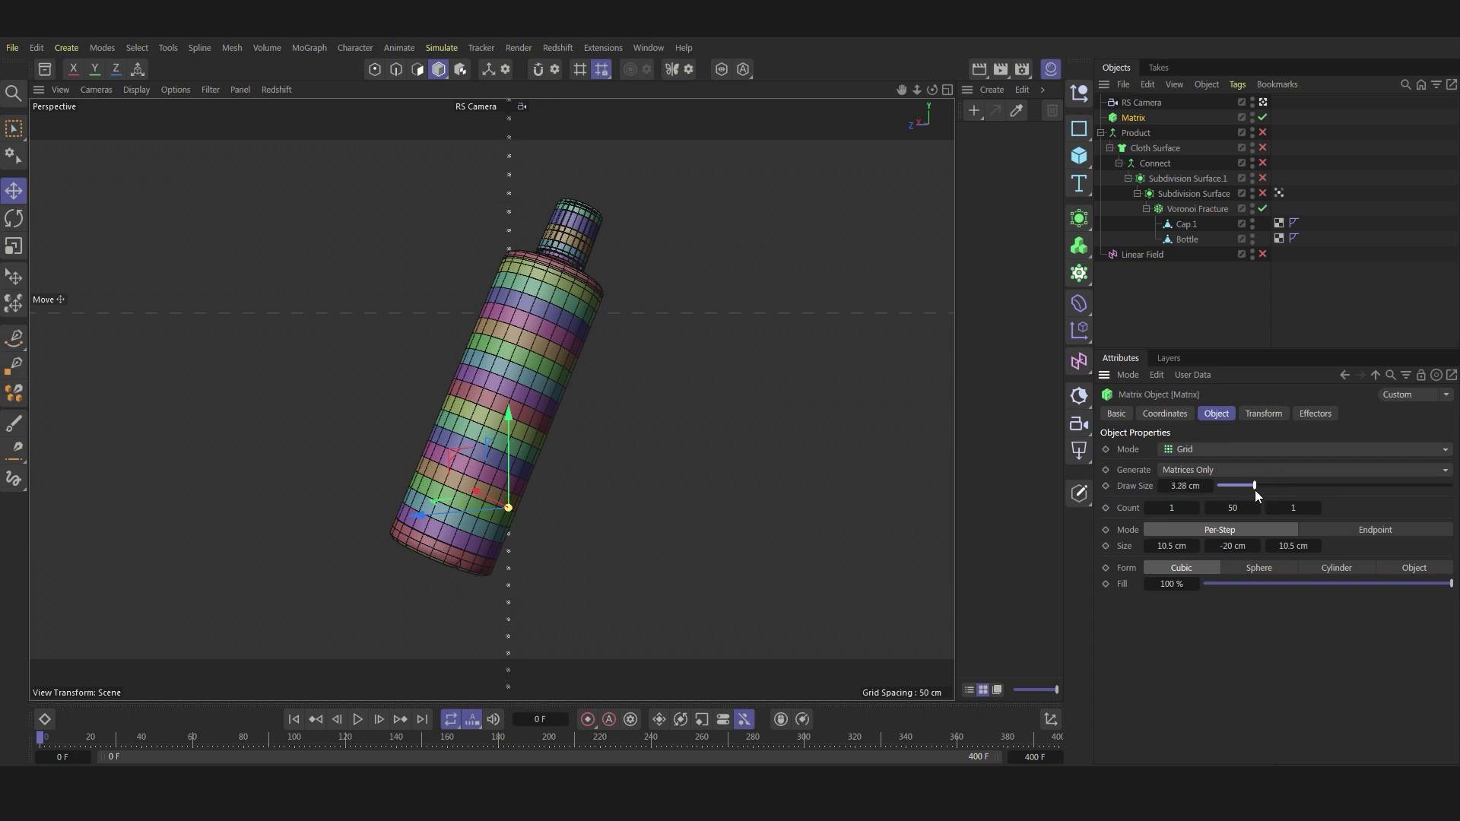
{"action": "left_click_drag", "start_coordinate": [1333, 485], "coordinate": [1239, 507]}
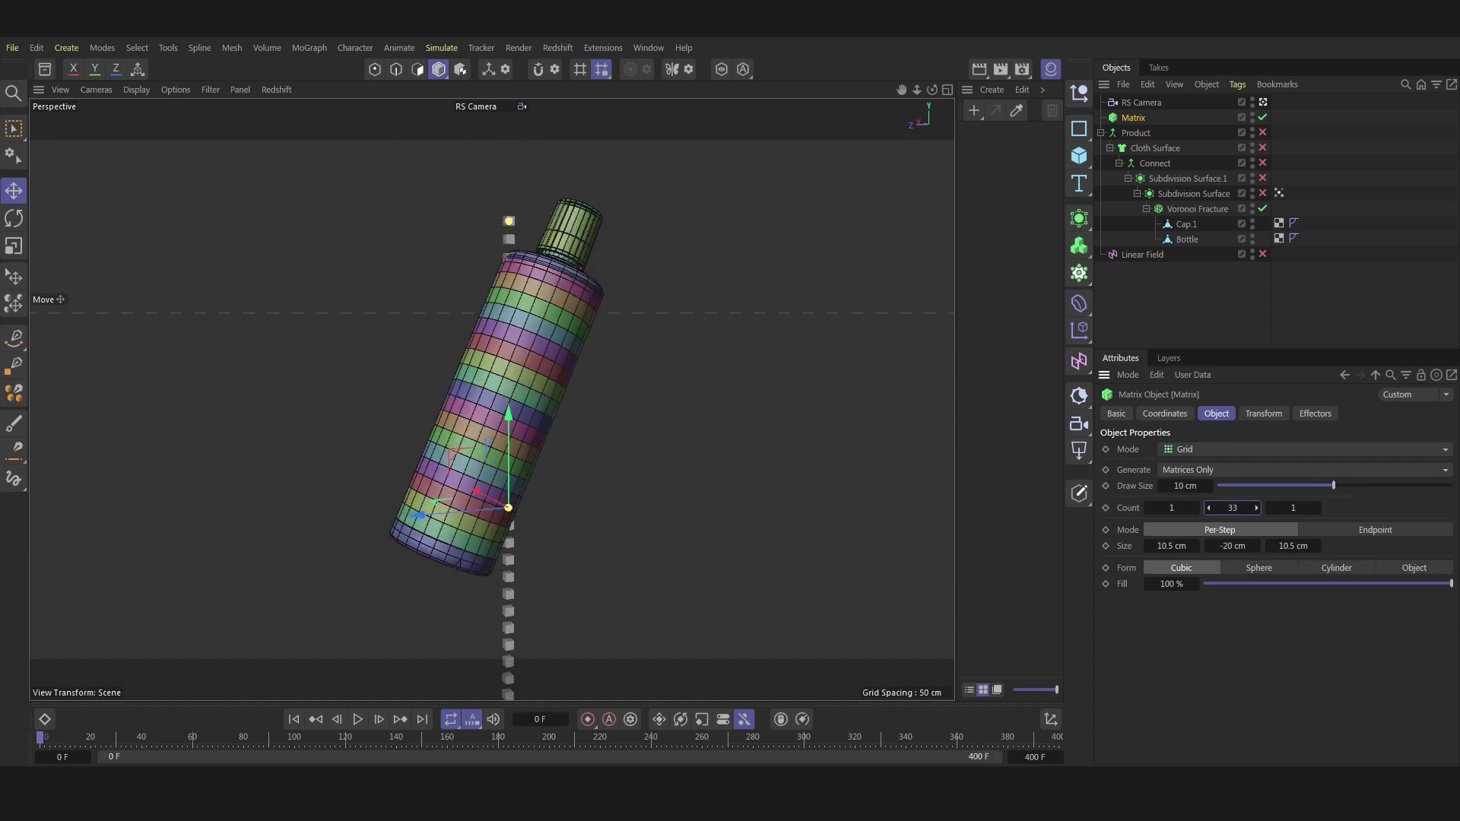
{"action": "key", "text": "ctrl+z"}
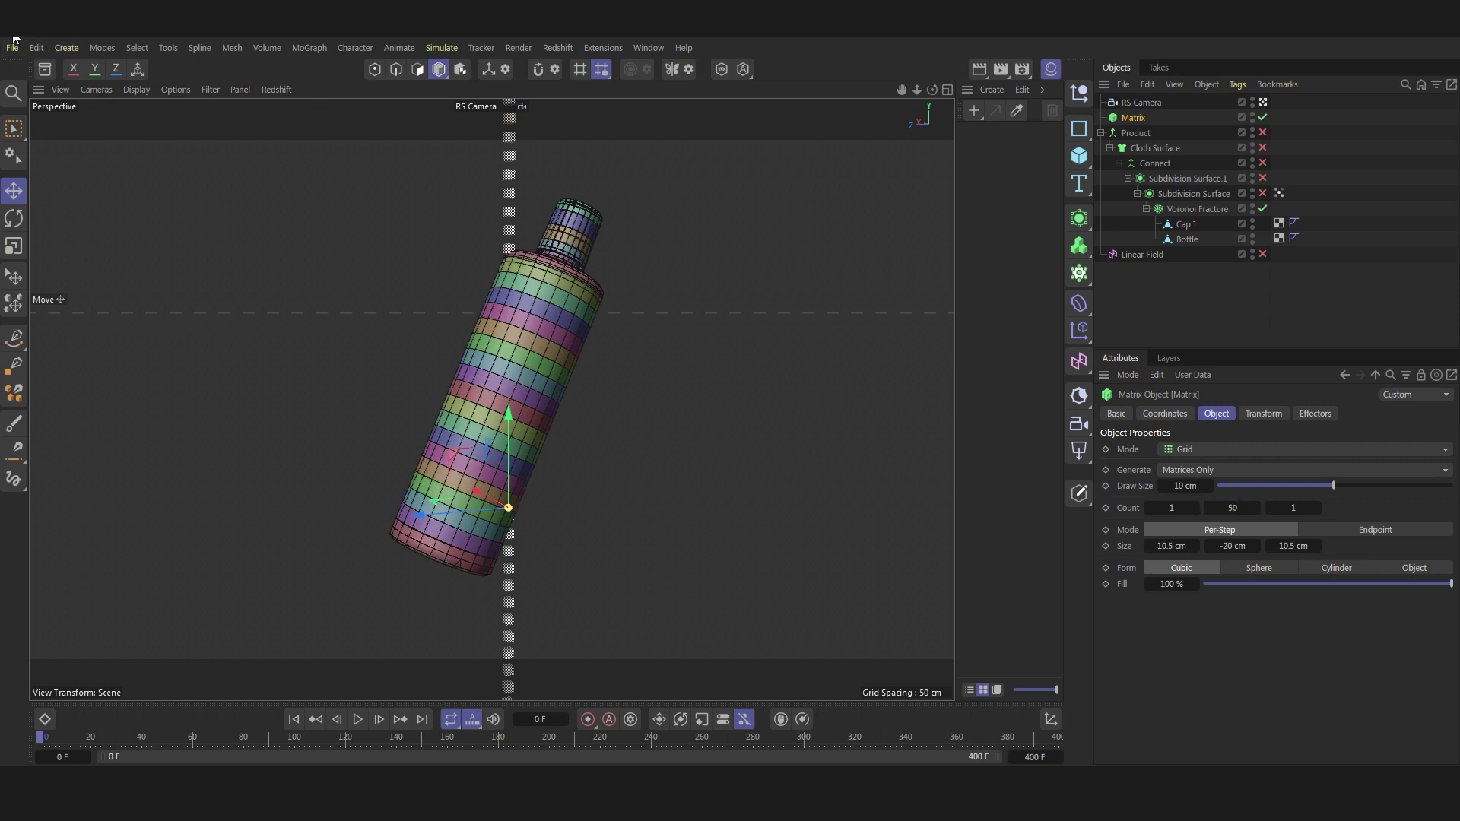
Switch the viewport to Gouraud shading and turn off the Remap layer in the Subdivision Surface's vertex map.
{"action": "left_click", "coordinate": [136, 89]}
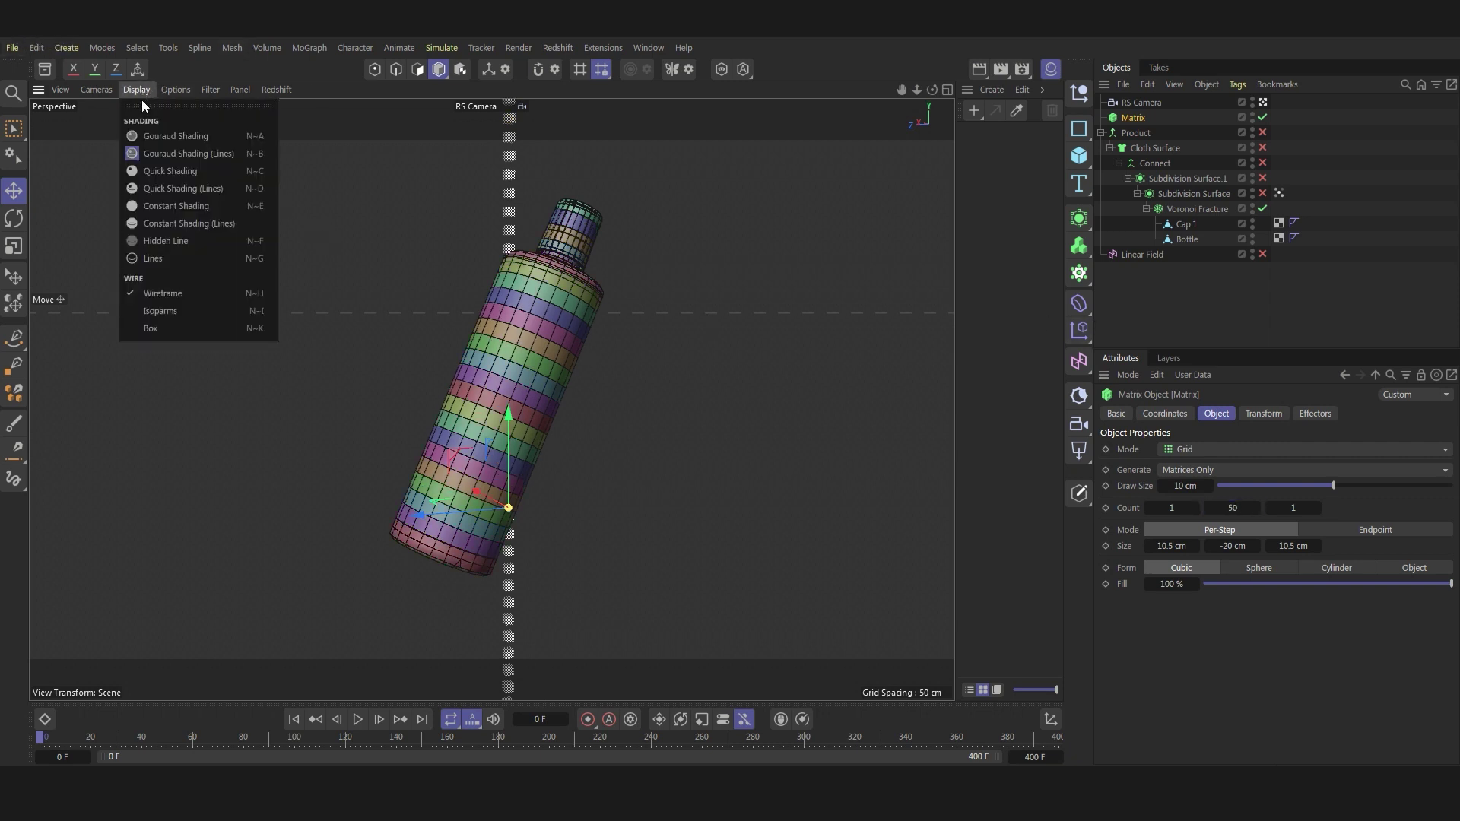
{"action": "left_click", "coordinate": [152, 141]}
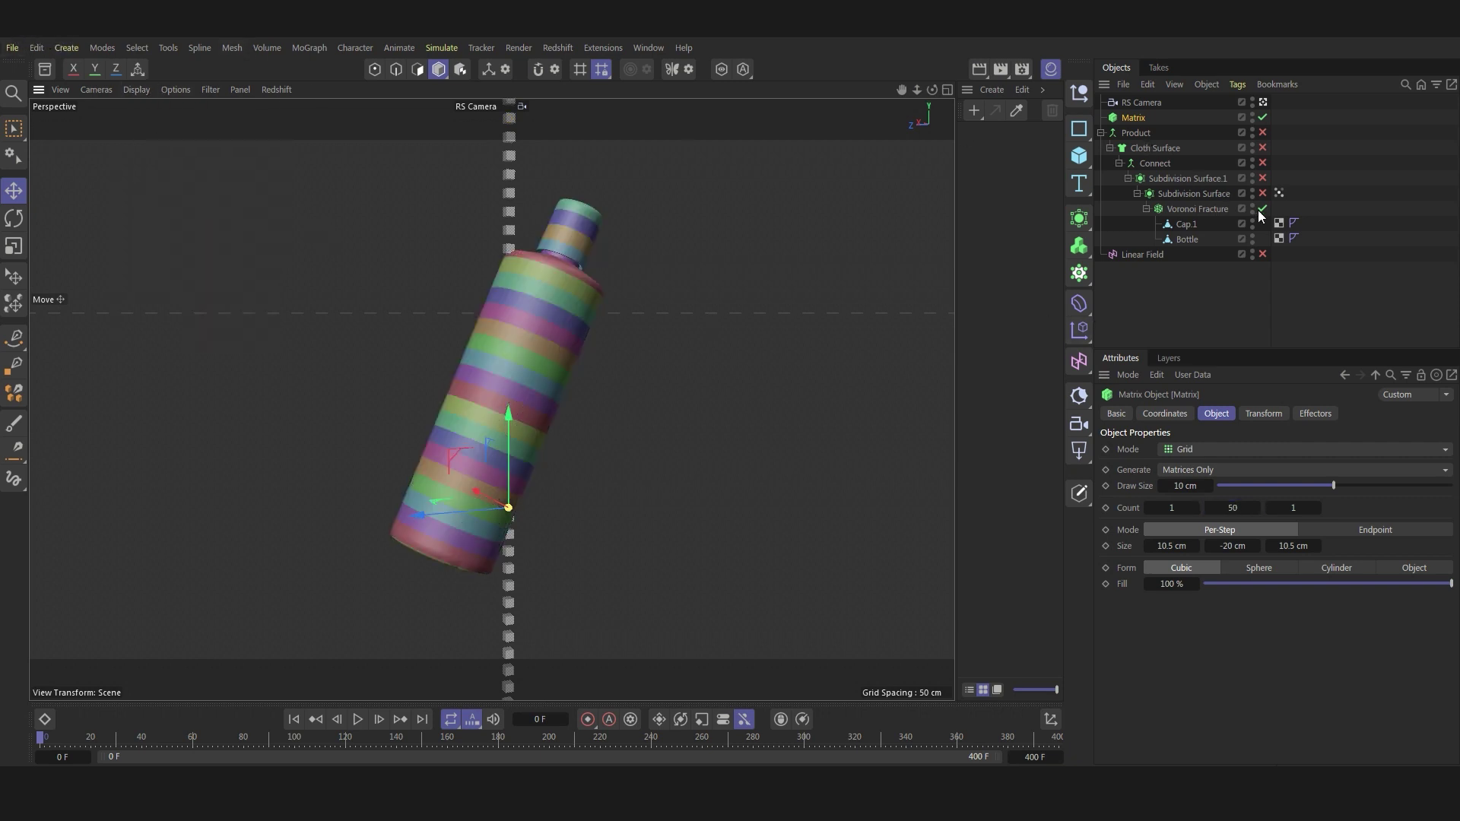
{"action": "left_click", "coordinate": [1184, 194]}
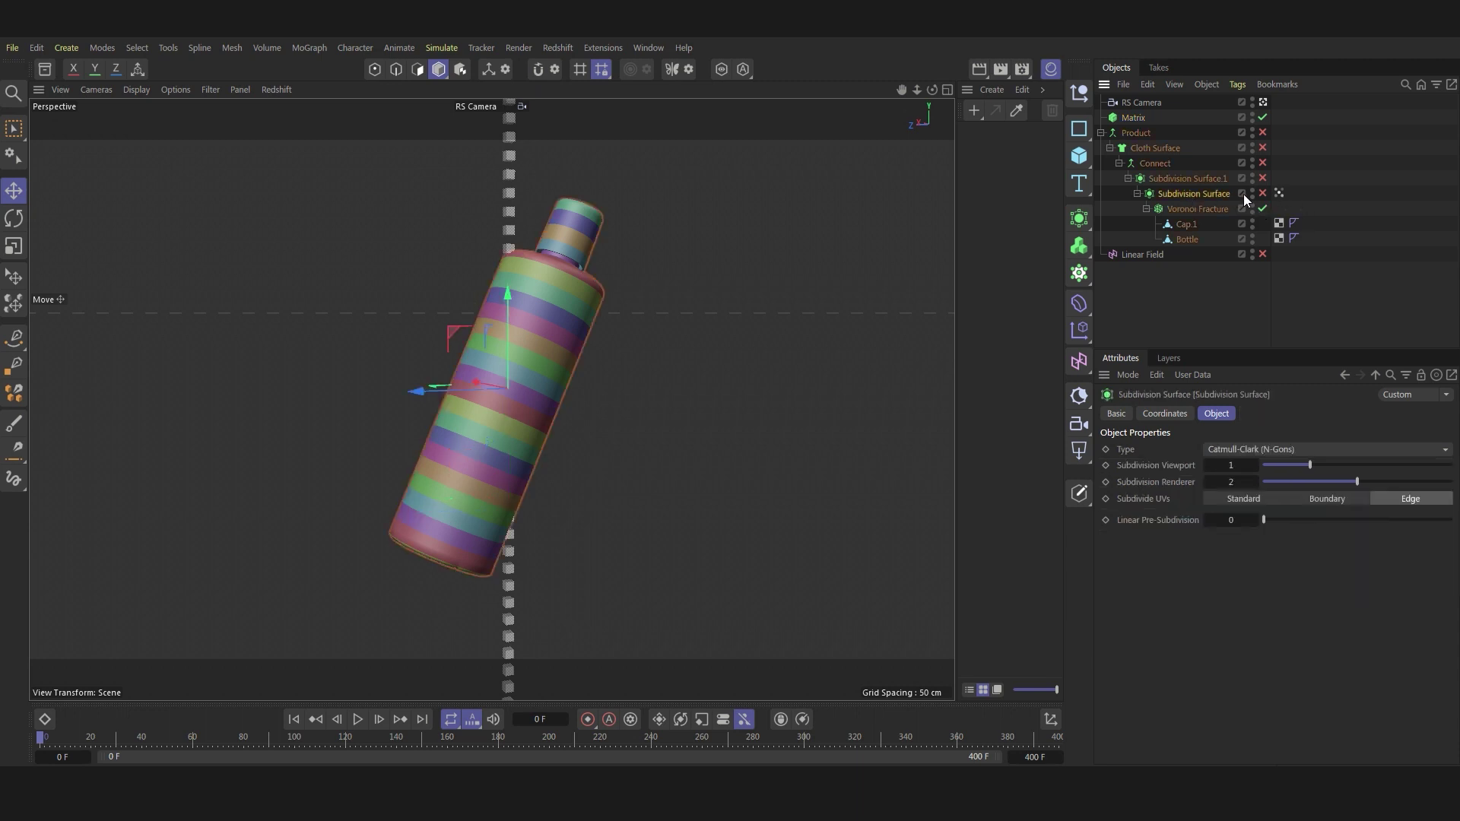
{"action": "left_click", "coordinate": [1262, 208]}
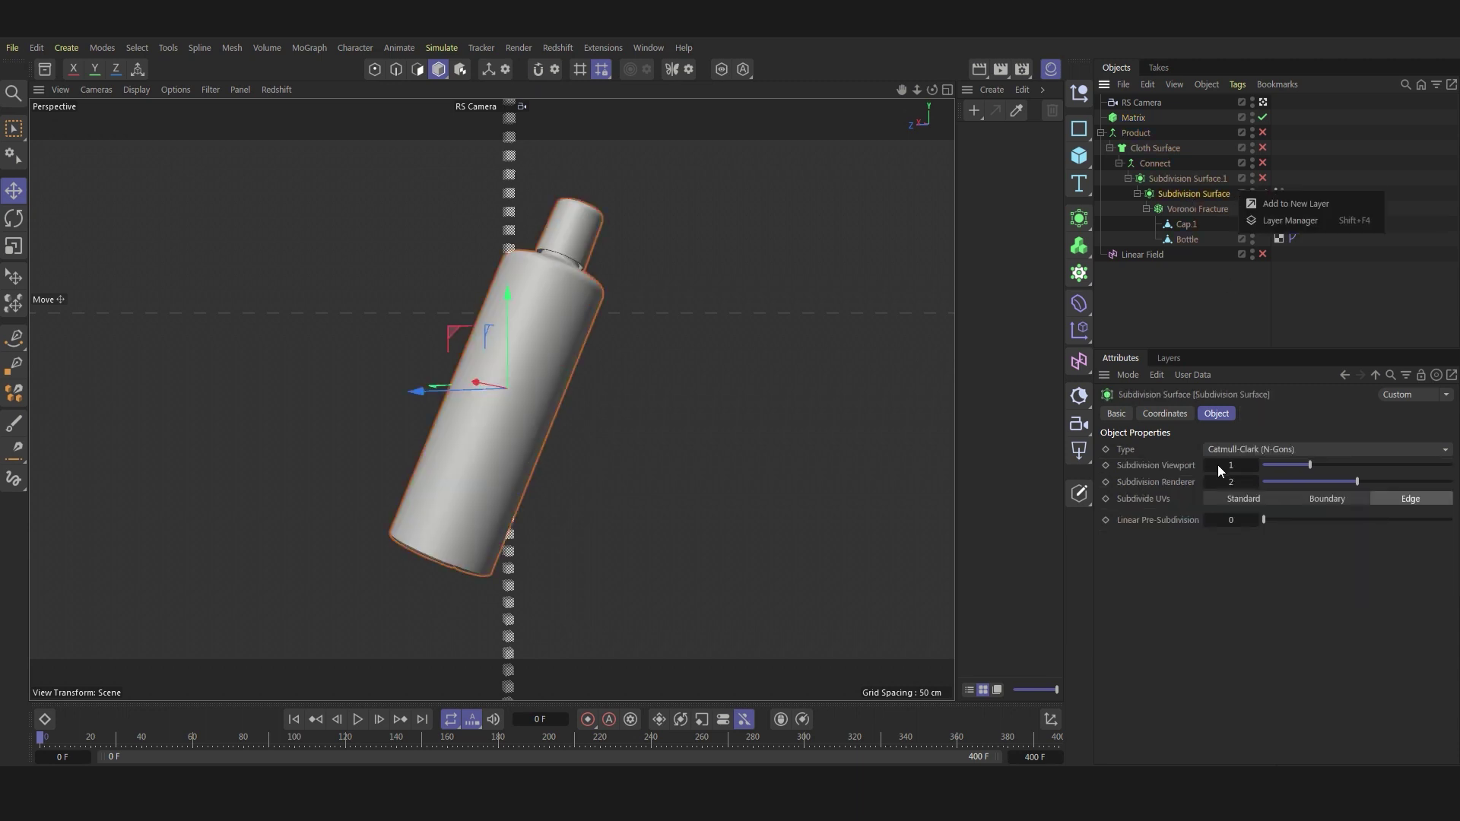
{"action": "left_click", "coordinate": [1336, 337]}
{"action": "left_click", "coordinate": [1278, 193]}
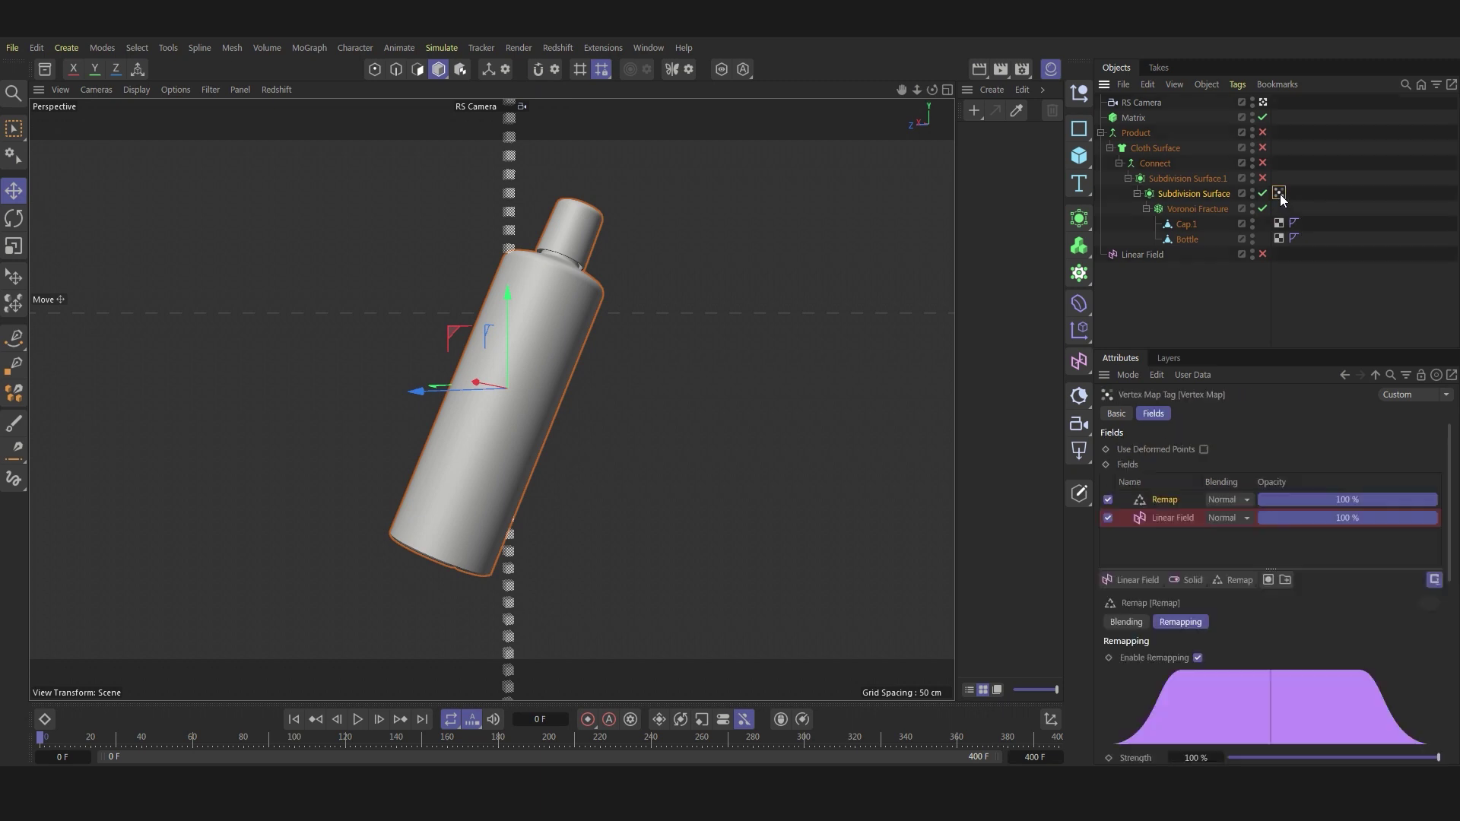
{"action": "left_click", "coordinate": [1107, 499]}
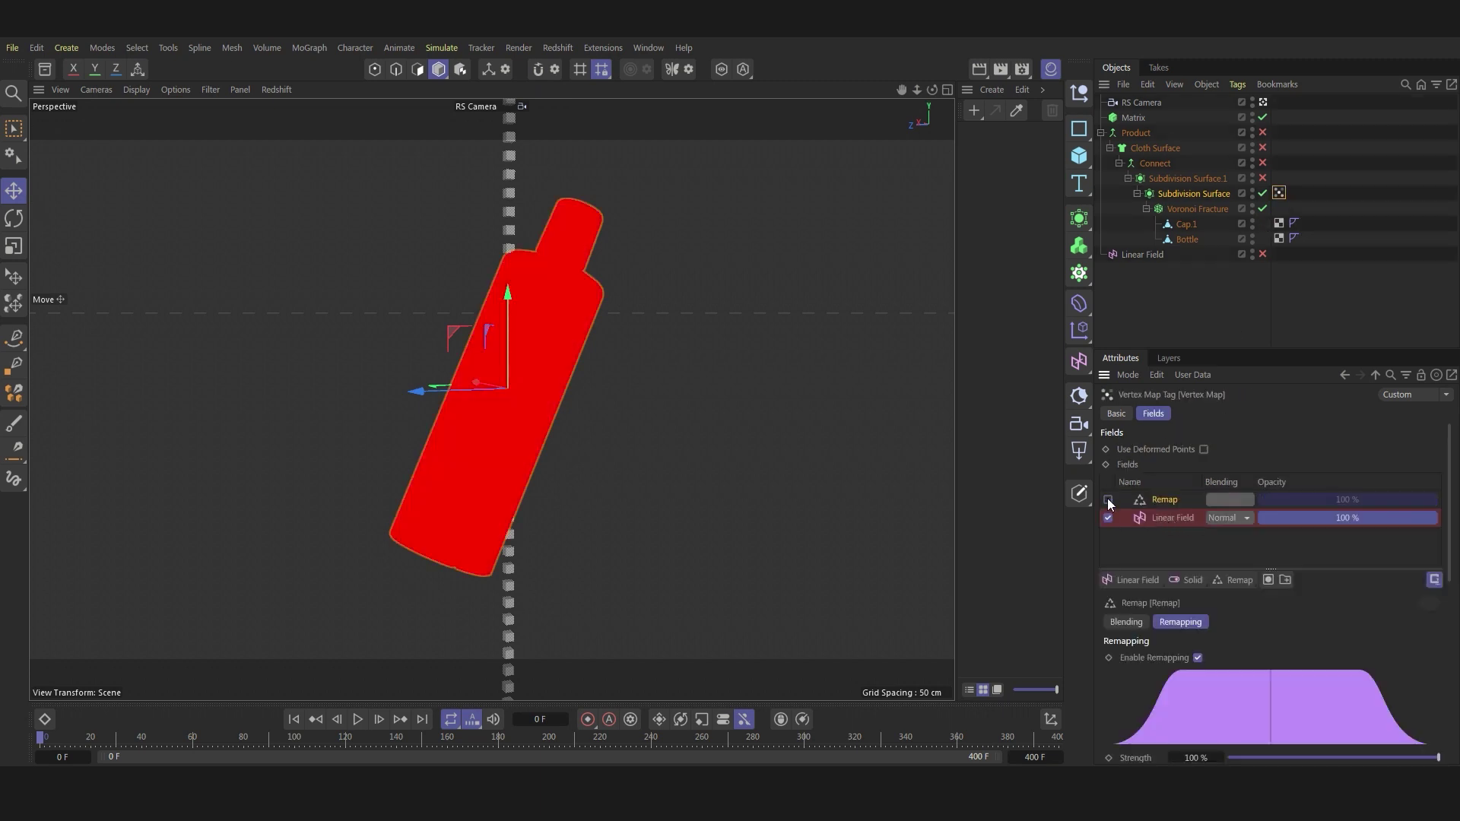
{"action": "left_click", "coordinate": [1160, 517]}
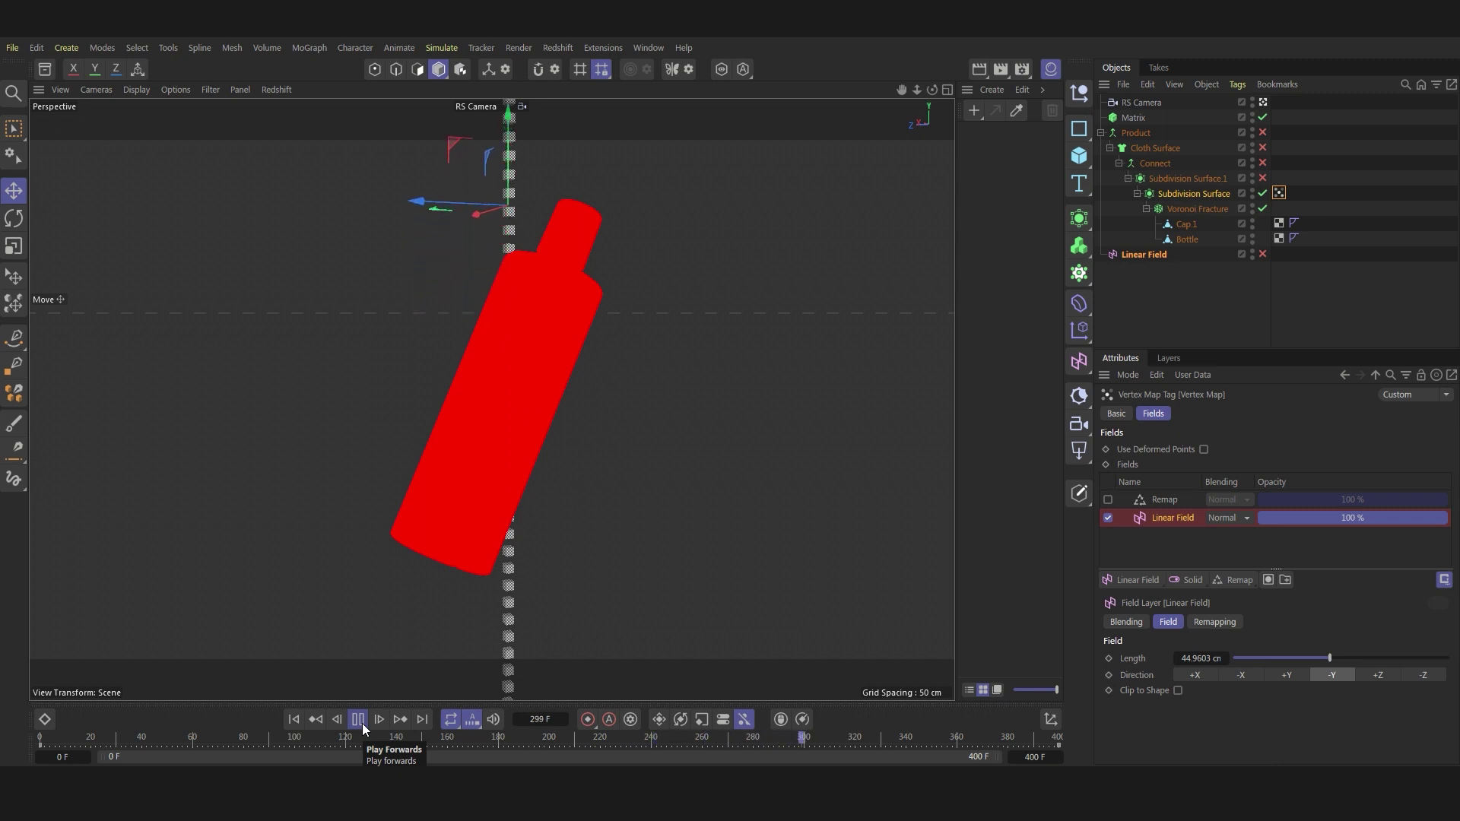
Preview the animation with Remap on, then switch the Remap layer off again.
{"action": "left_click", "coordinate": [357, 719]}
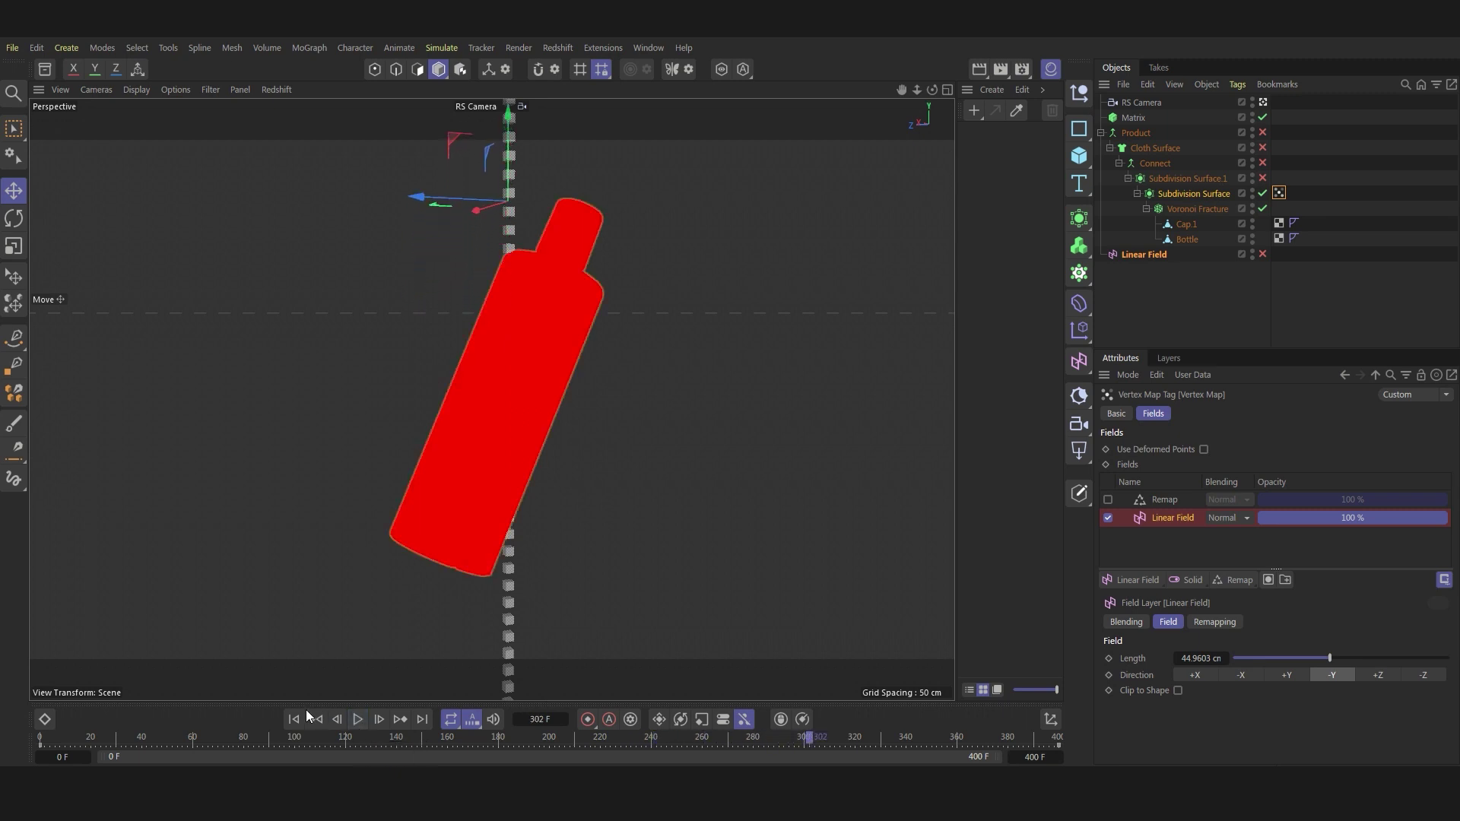
{"action": "left_click", "coordinate": [293, 720]}
{"action": "left_click", "coordinate": [1108, 500]}
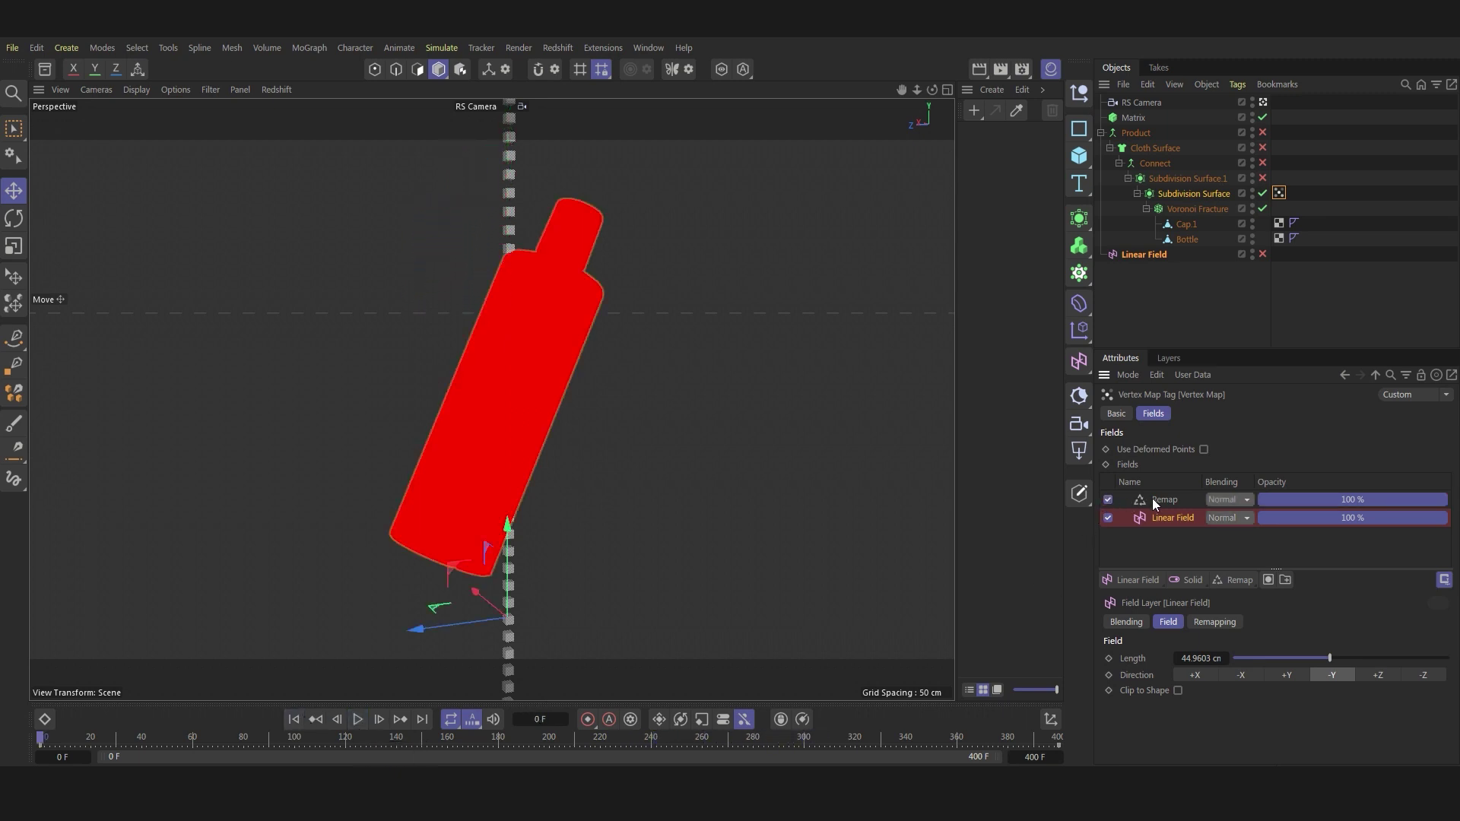
{"action": "left_click", "coordinate": [1160, 500]}
{"action": "left_click", "coordinate": [357, 719]}
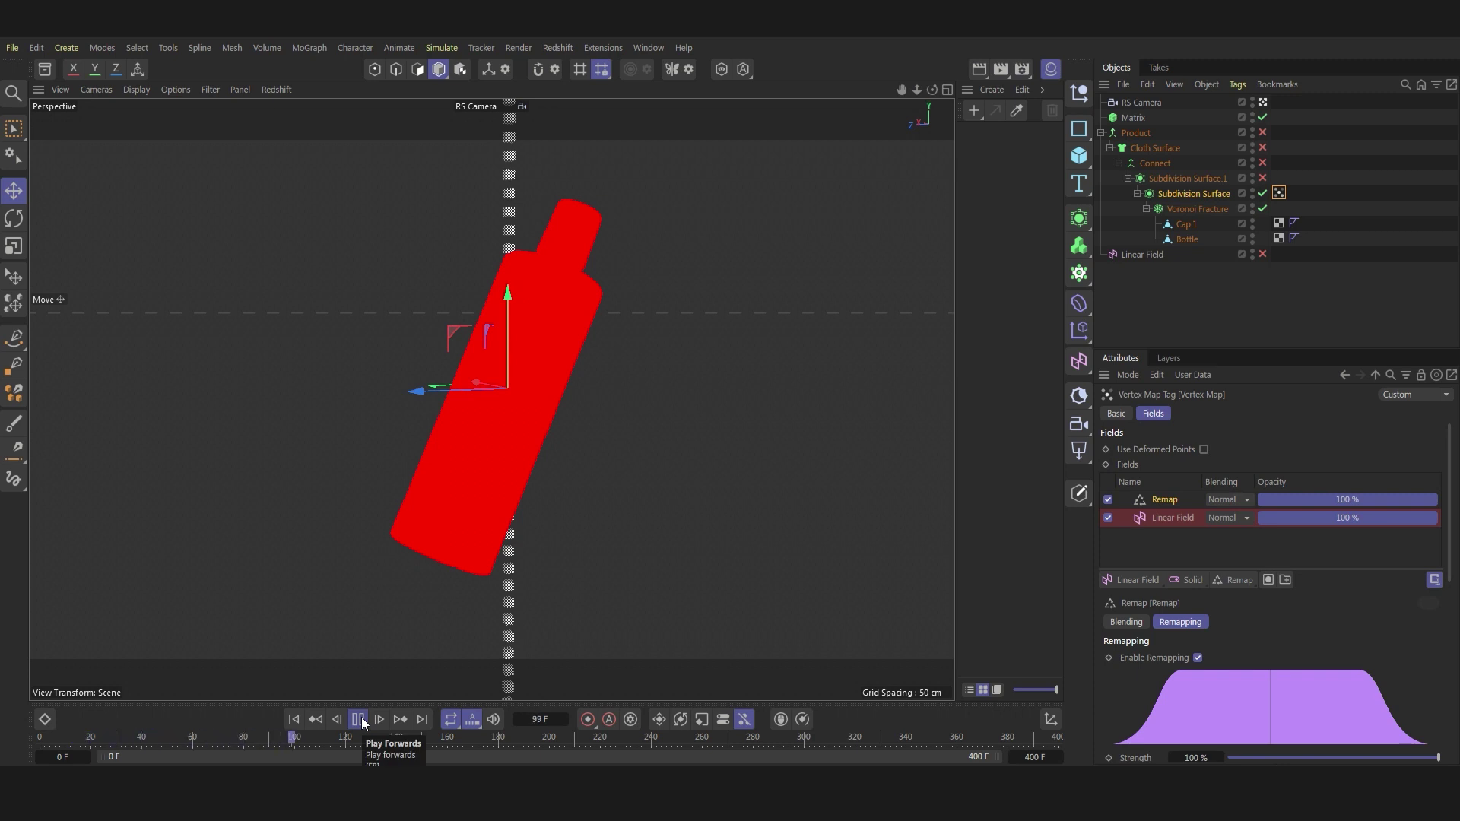
{"action": "left_click", "coordinate": [359, 719]}
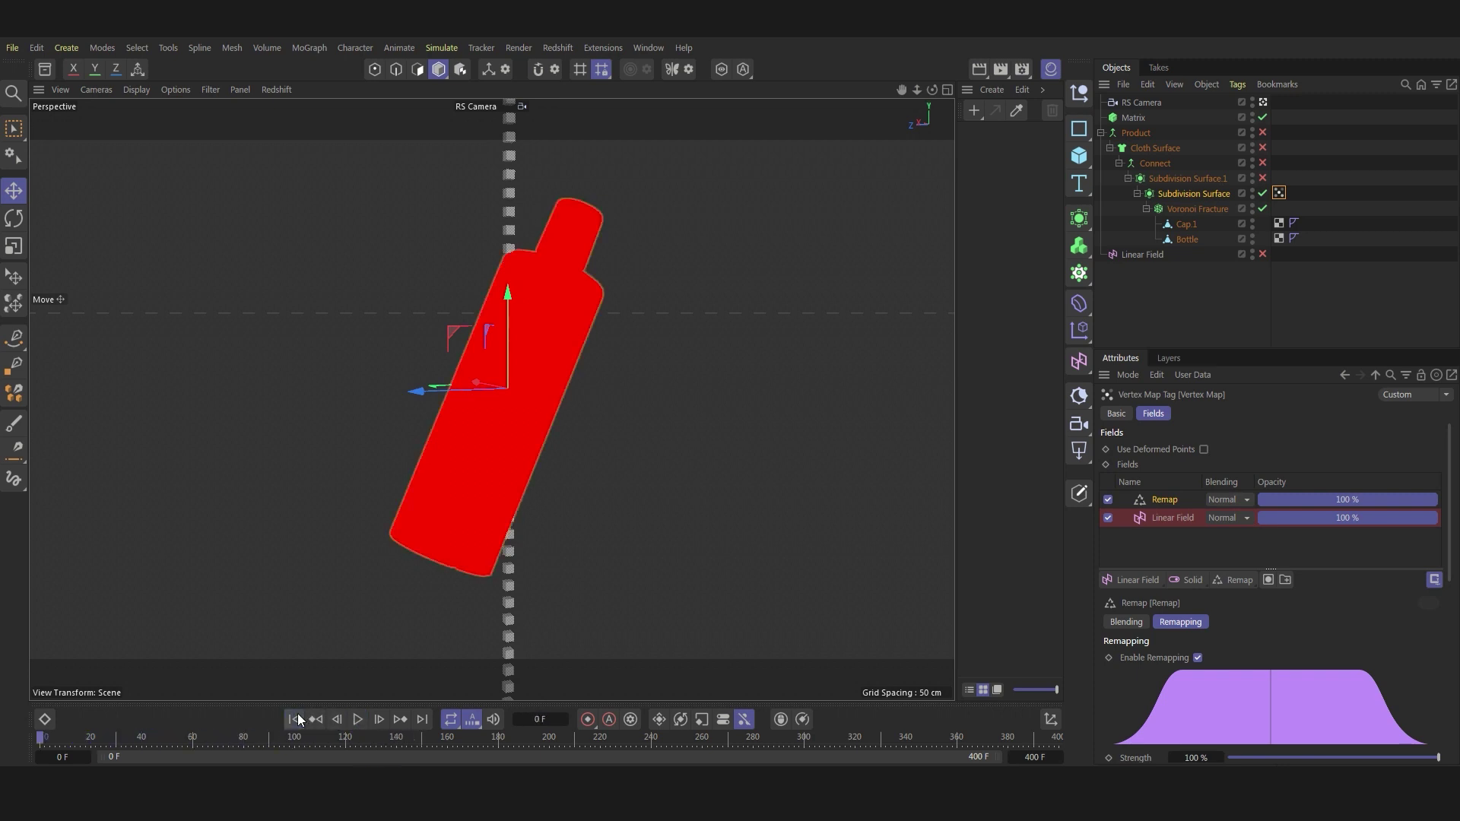
{"action": "left_click", "coordinate": [1108, 500]}
{"action": "left_click", "coordinate": [1163, 517]}
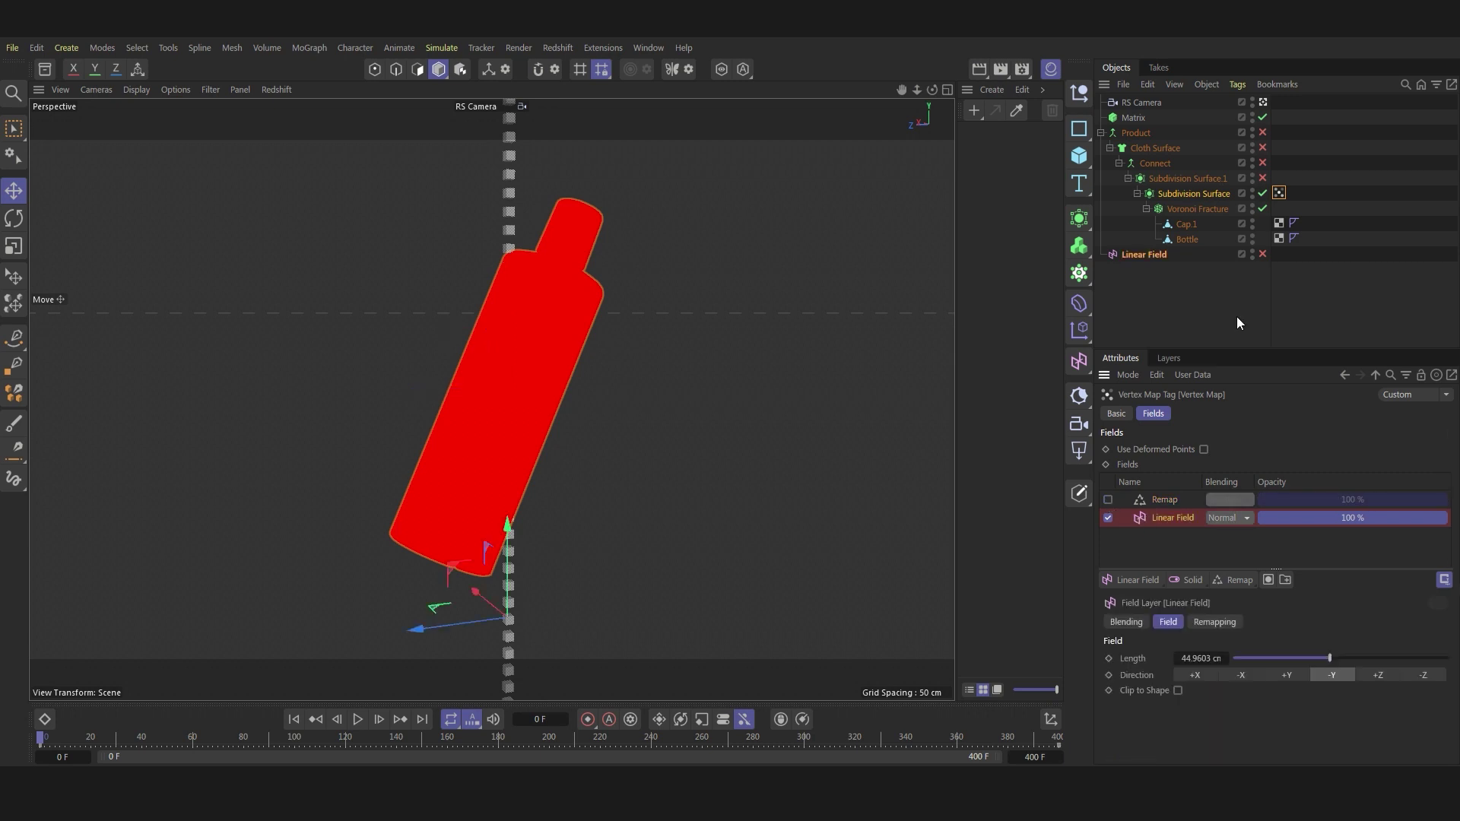
Enable the Linear Field object, preview it, check its Length, and re-enable Remap.
{"action": "left_click", "coordinate": [1262, 255]}
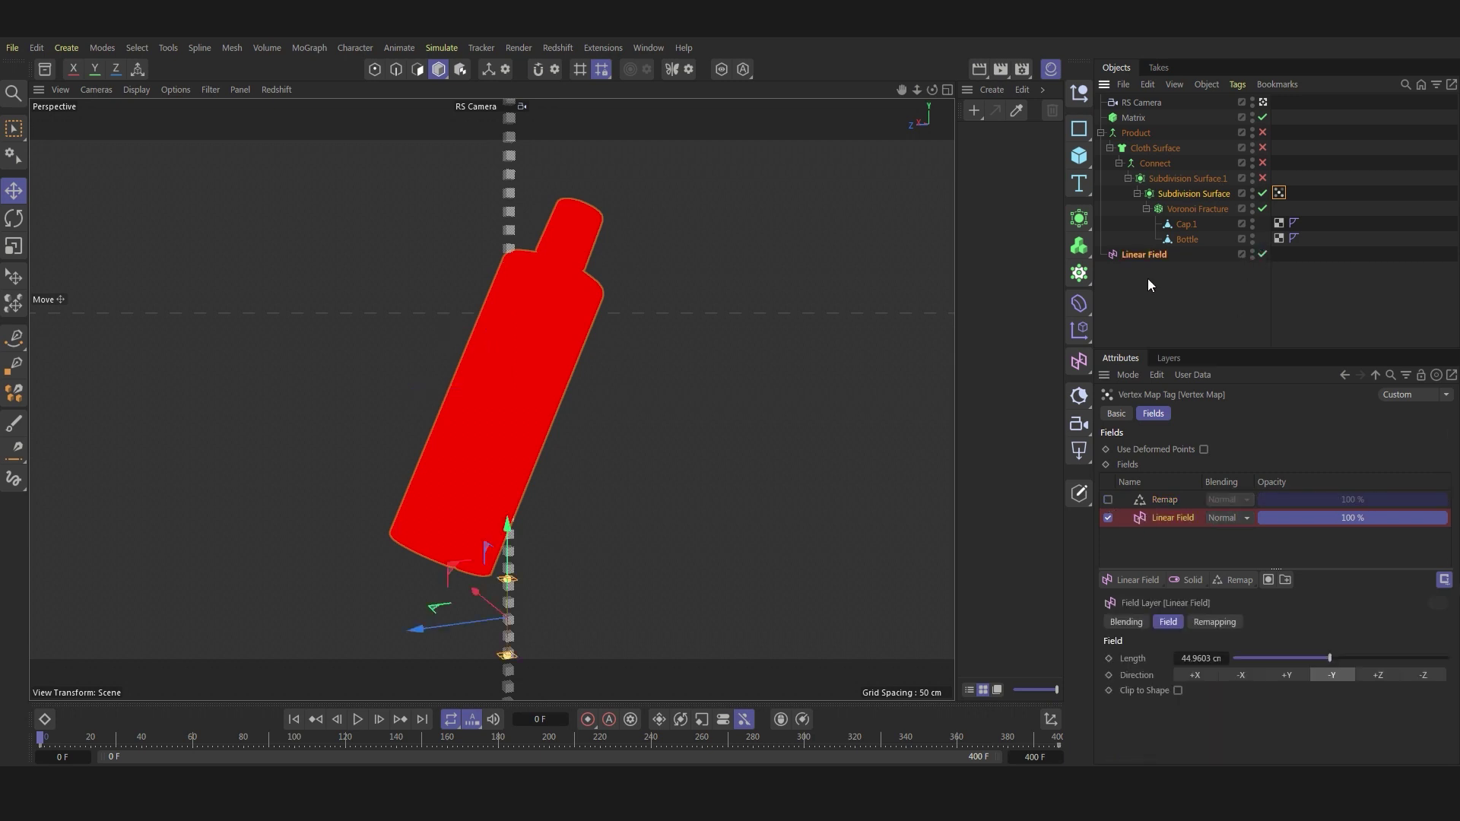
{"action": "left_click", "coordinate": [355, 719]}
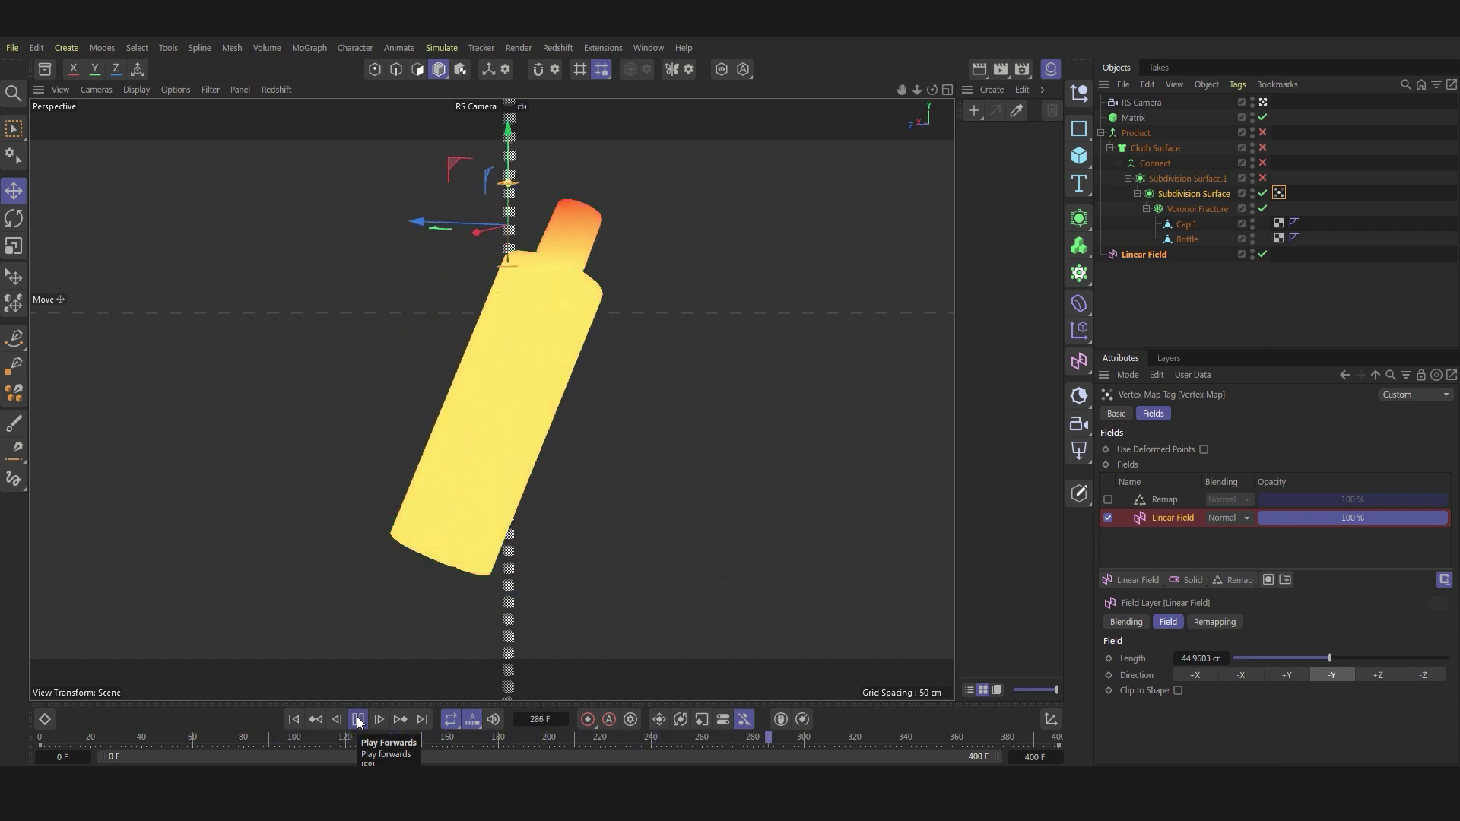
{"action": "left_click", "coordinate": [359, 719]}
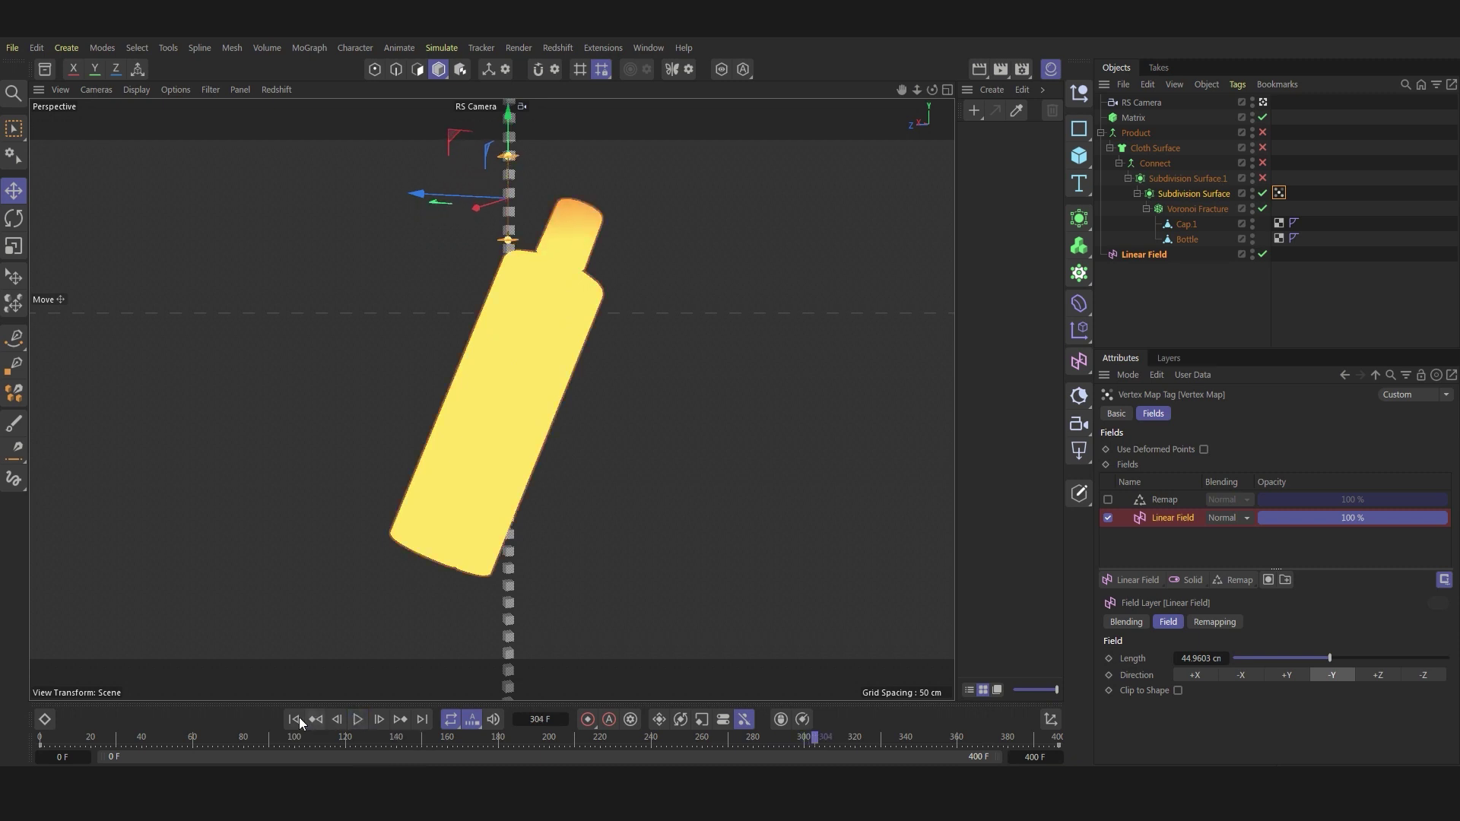
{"action": "left_click", "coordinate": [294, 719]}
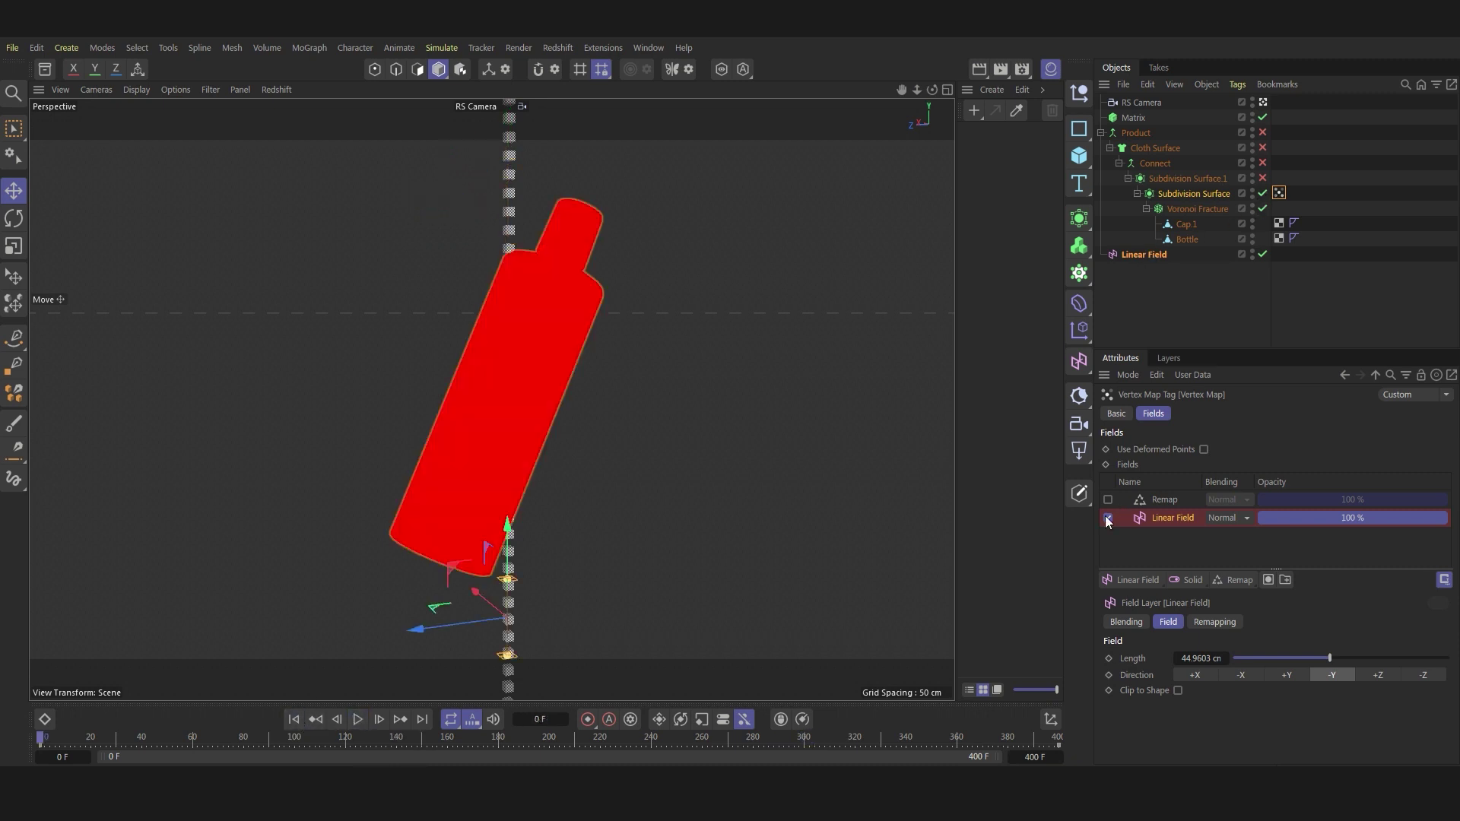
{"action": "left_click", "coordinate": [1176, 661]}
{"action": "left_click", "coordinate": [303, 722]}
{"action": "left_click", "coordinate": [1108, 499]}
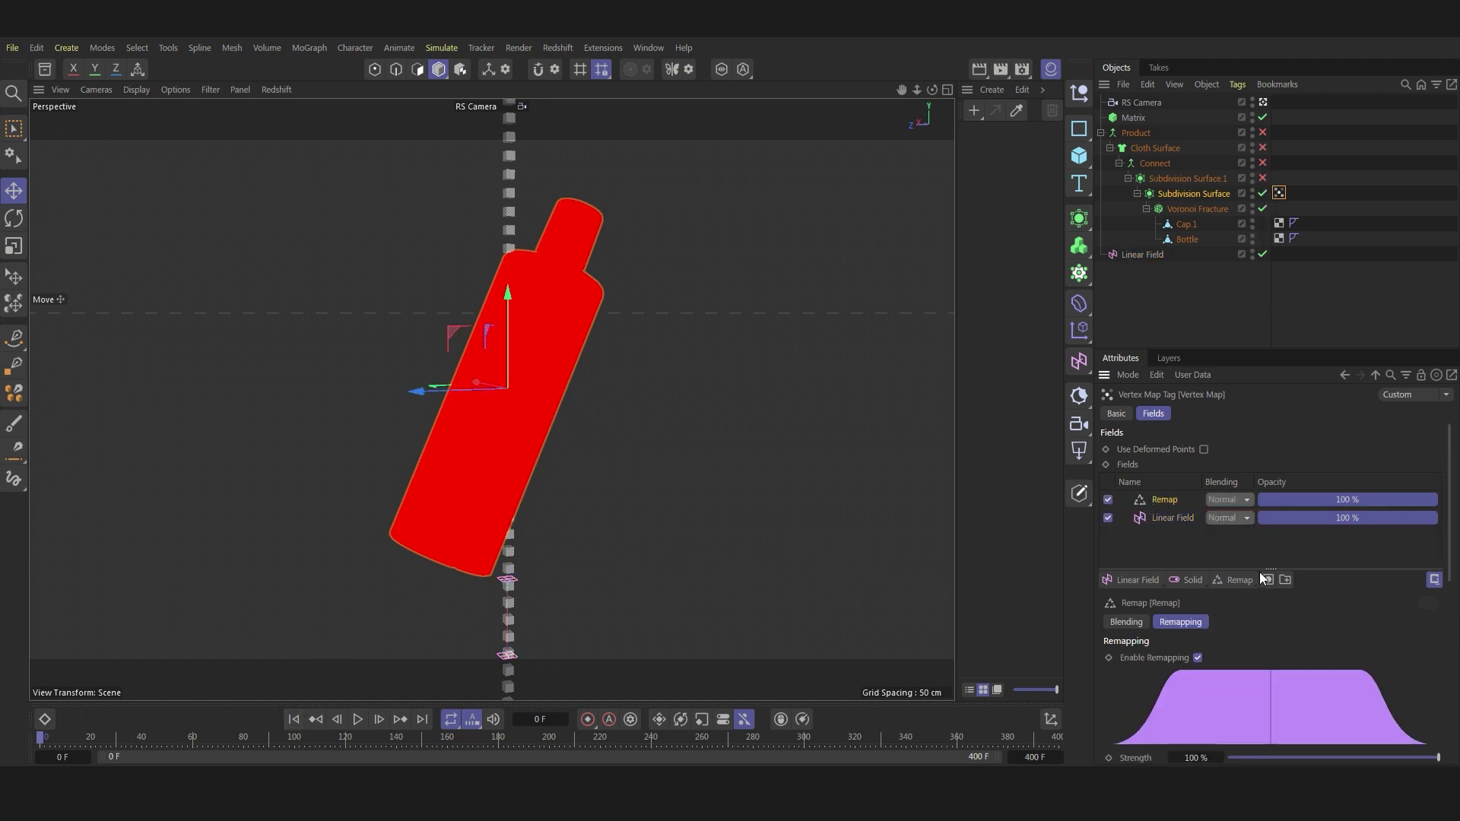
Inspect the Remap layer settings and toggle it off and on to compare the red-to-yellow gradient.
{"action": "left_click", "coordinate": [1237, 581]}
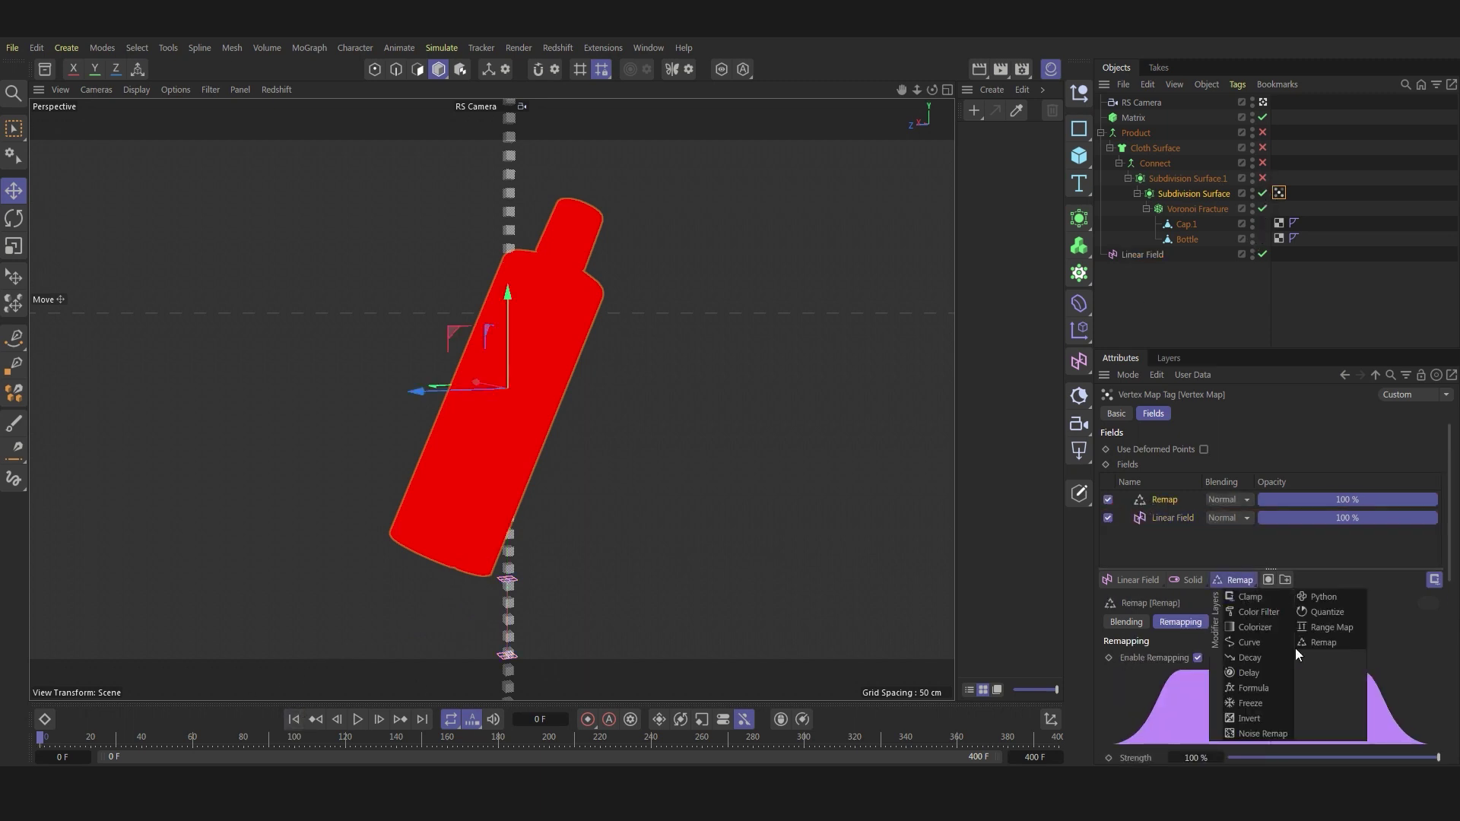
{"action": "left_click", "coordinate": [1170, 535]}
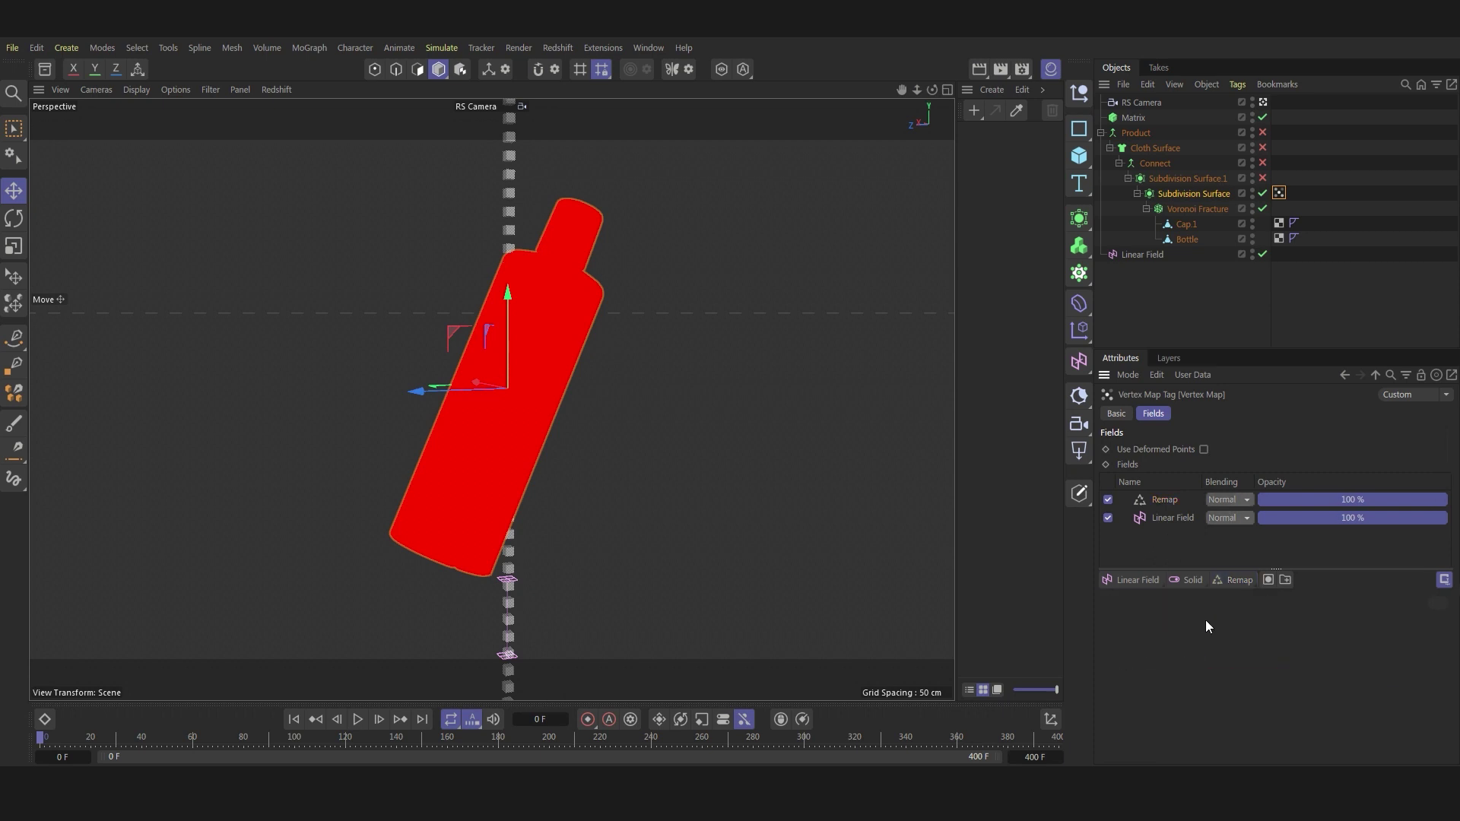
{"action": "left_click", "coordinate": [1156, 501]}
{"action": "scroll", "coordinate": [1148, 652], "scroll_direction": "down", "scroll_amount": 3}
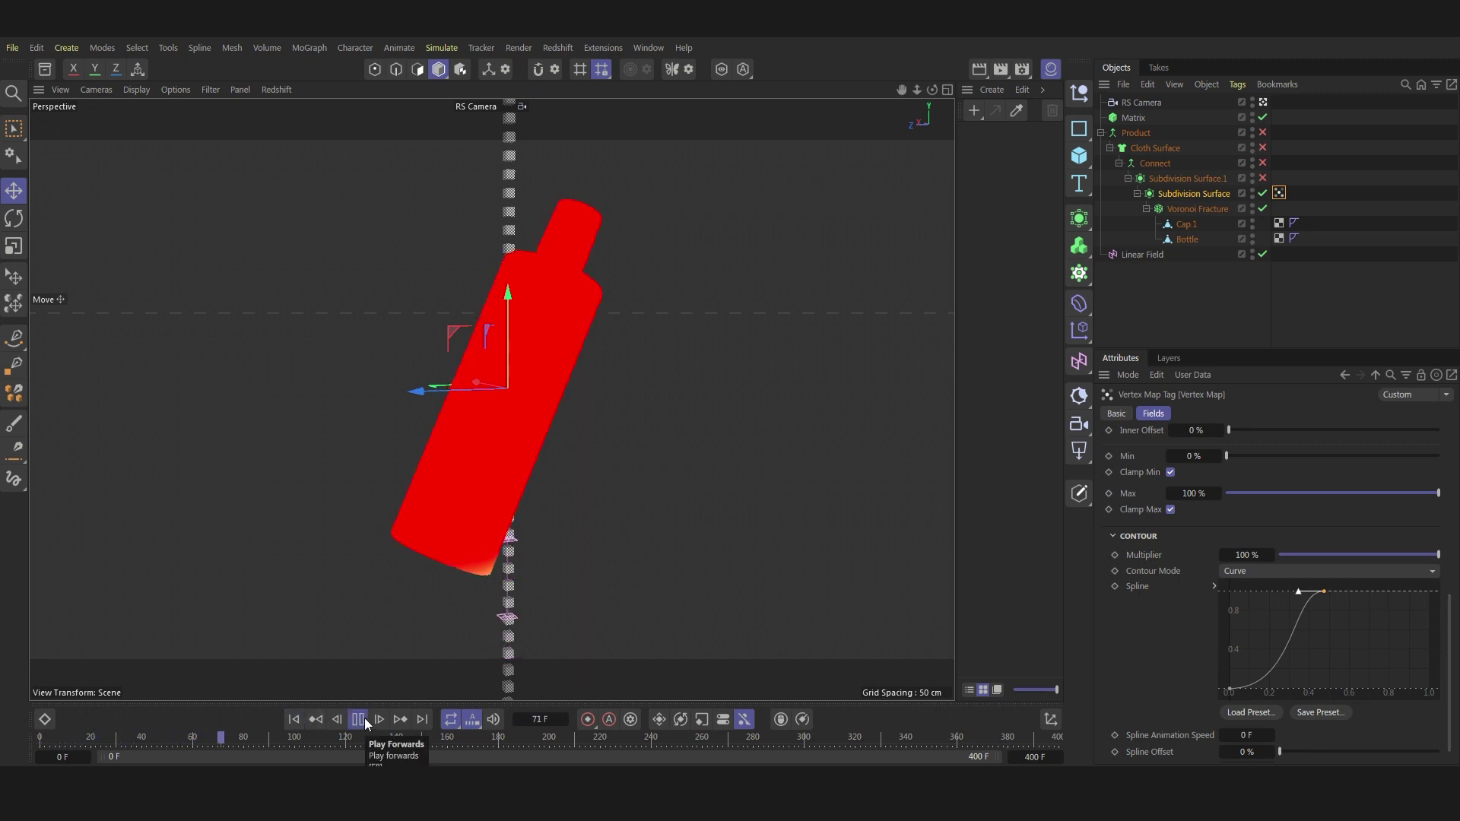
{"action": "scroll", "coordinate": [1350, 704], "scroll_direction": "up", "scroll_amount": 1}
{"action": "scroll", "coordinate": [1350, 704], "scroll_direction": "up", "scroll_amount": 3}
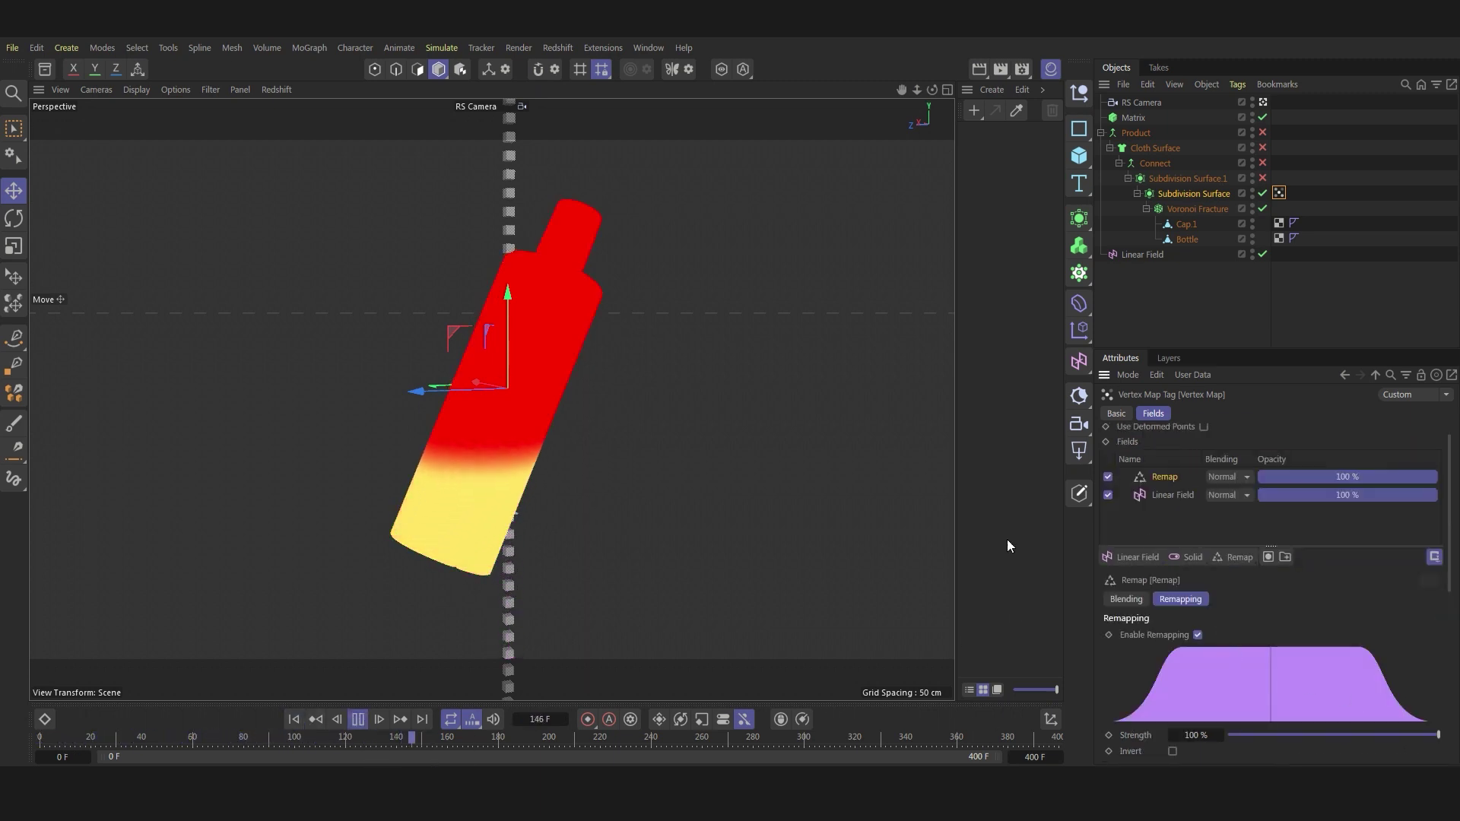
{"action": "left_click", "coordinate": [357, 719]}
{"action": "left_click", "coordinate": [1107, 476]}
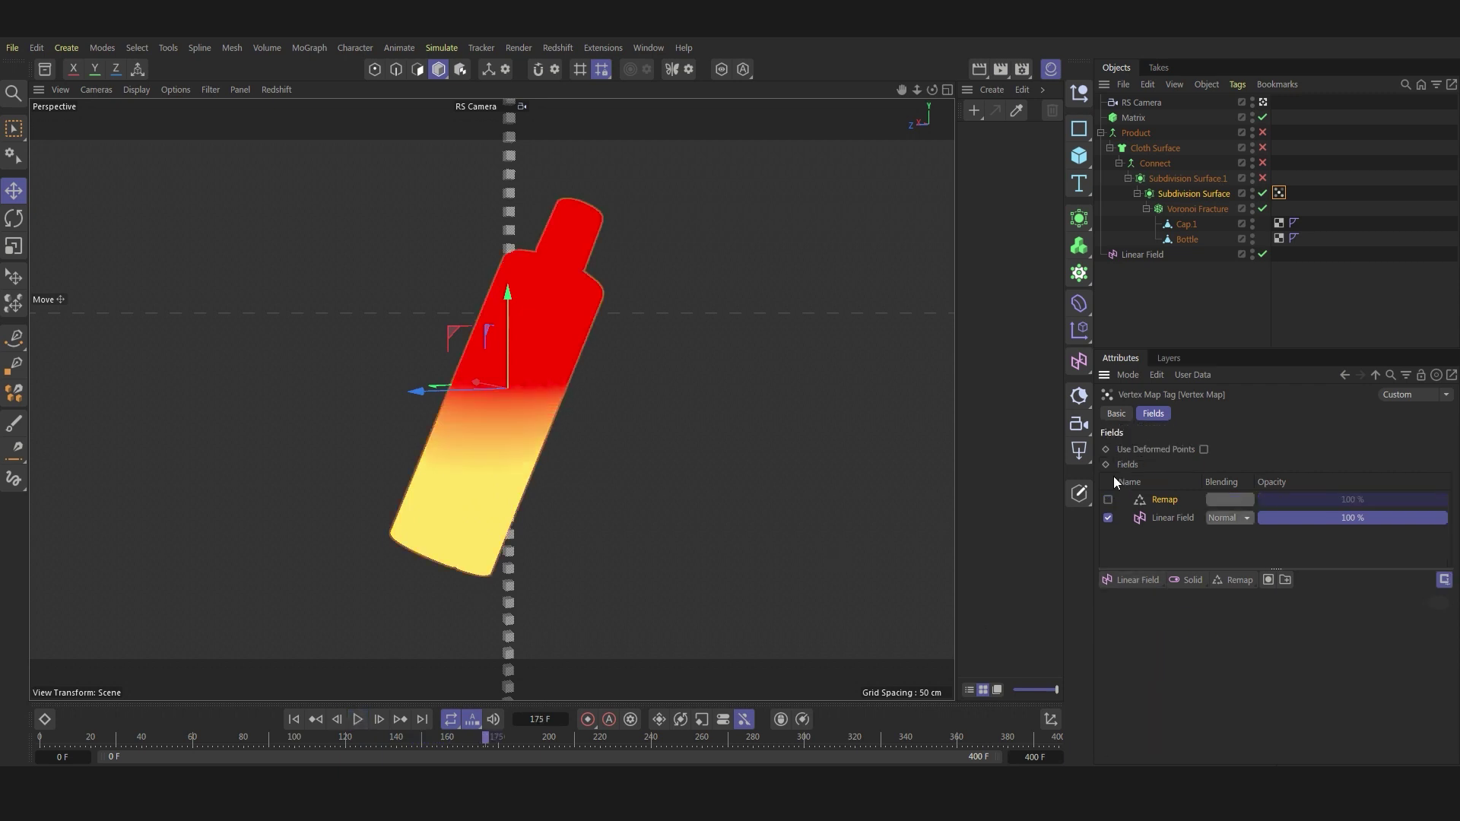
{"action": "left_click", "coordinate": [1107, 498]}
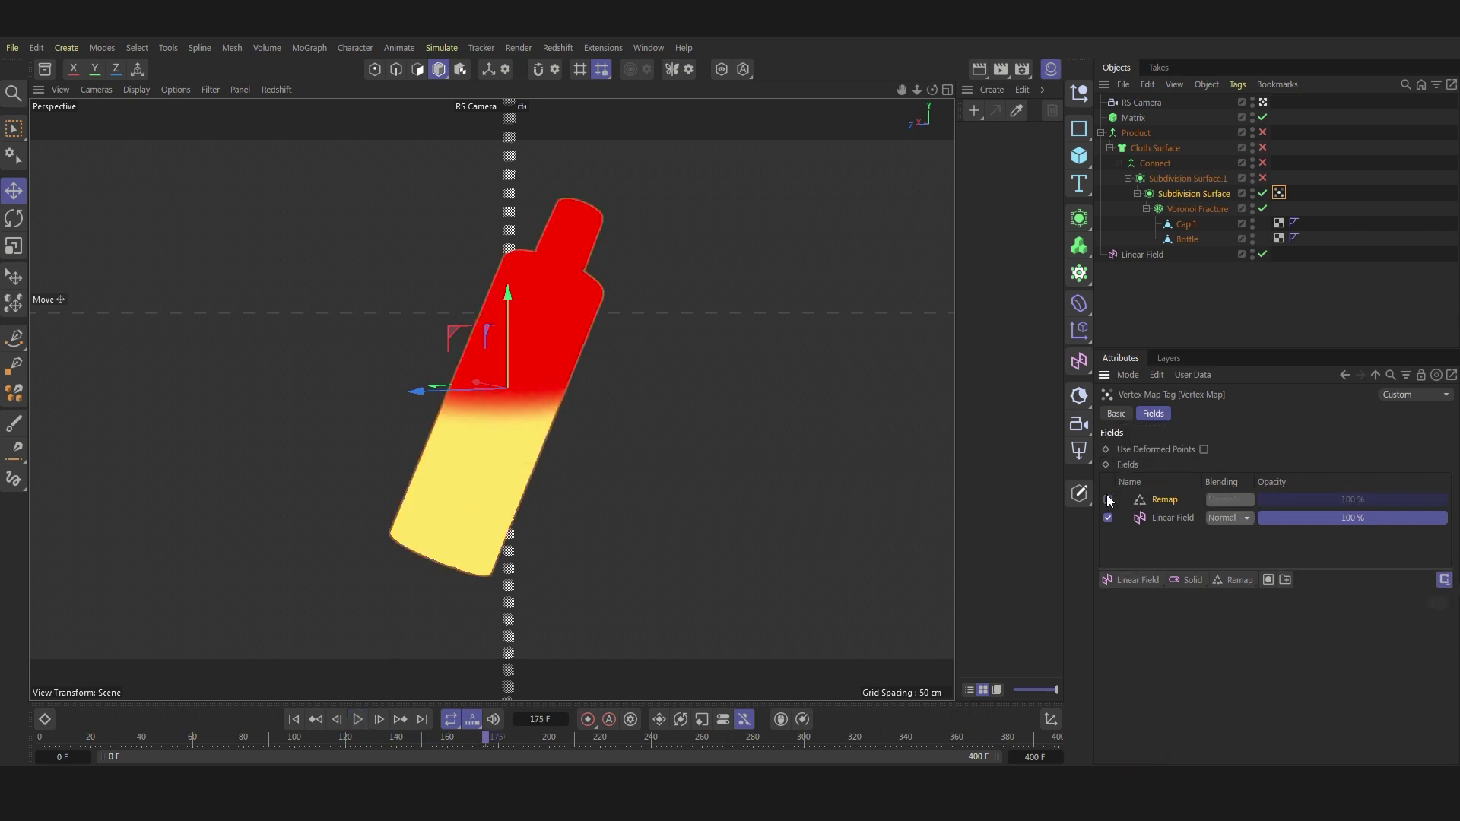
Add a Cloth tag to Subdivision Surface with pins driven by the Vertex Map tag.
{"action": "right_click", "coordinate": [1210, 190]}
{"action": "mouse_move", "coordinate": [1262, 294]}
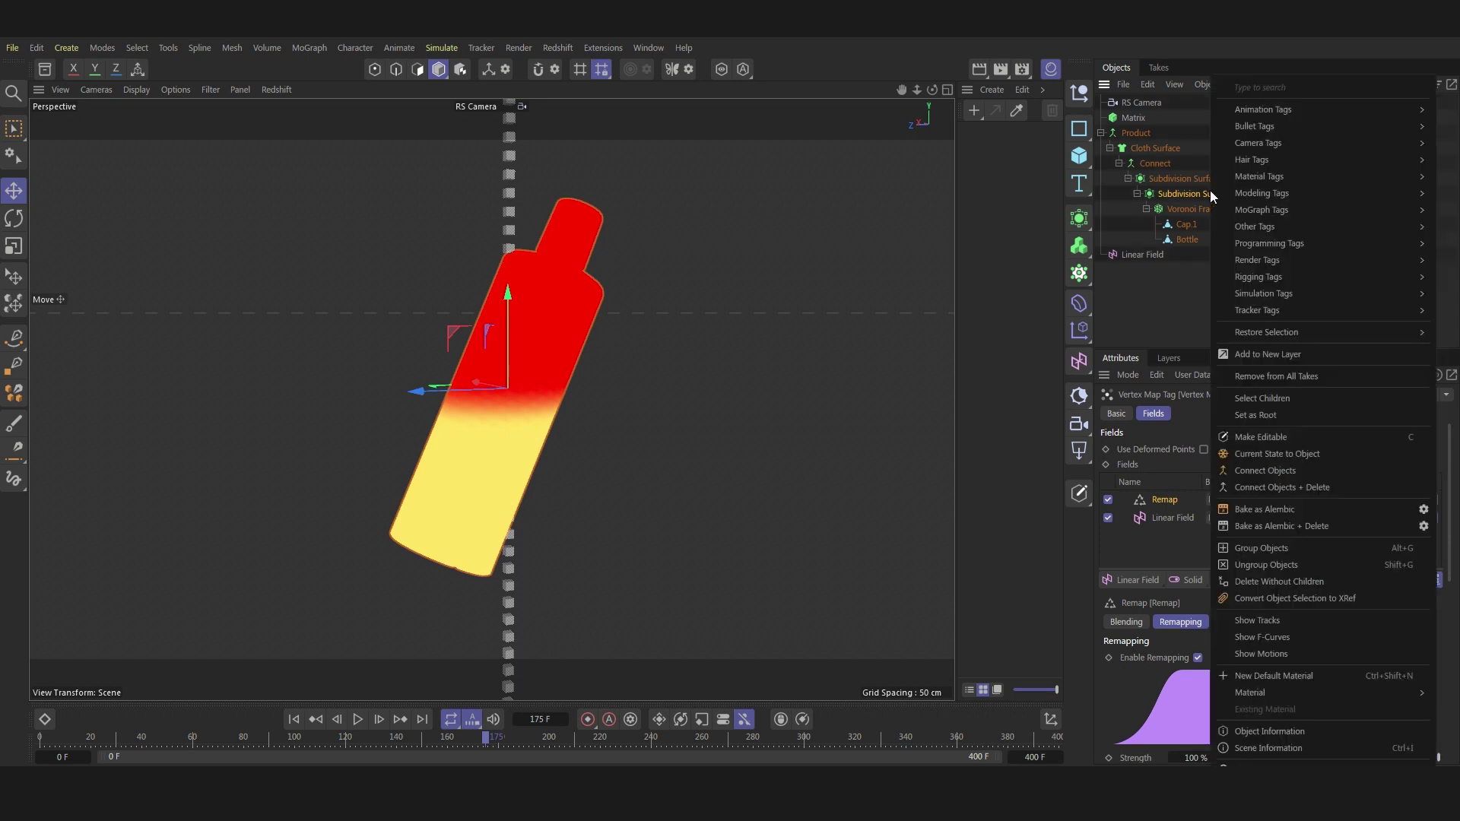
{"action": "left_click", "coordinate": [1167, 325]}
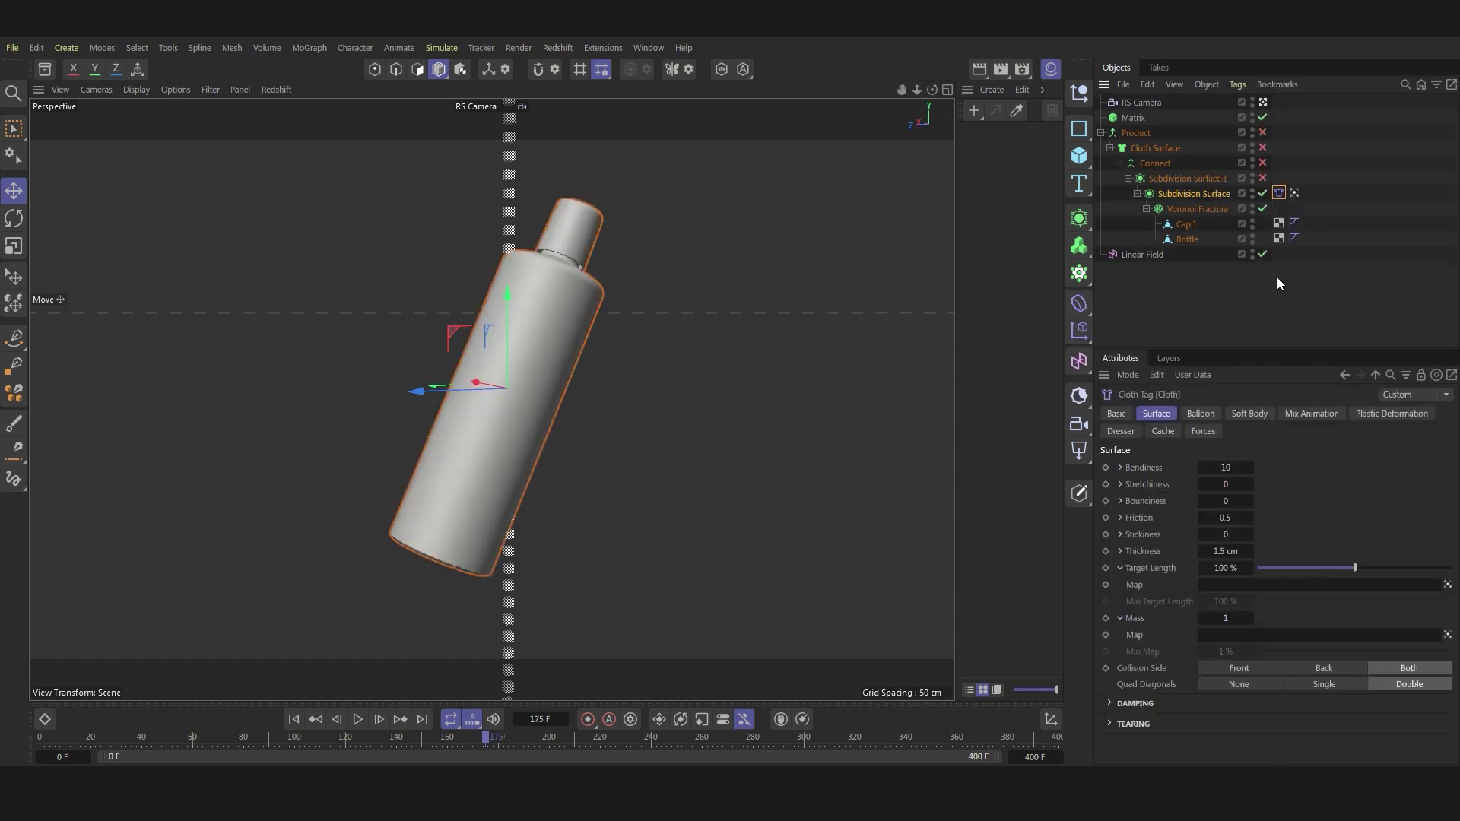
{"action": "key", "text": "shift+f"}
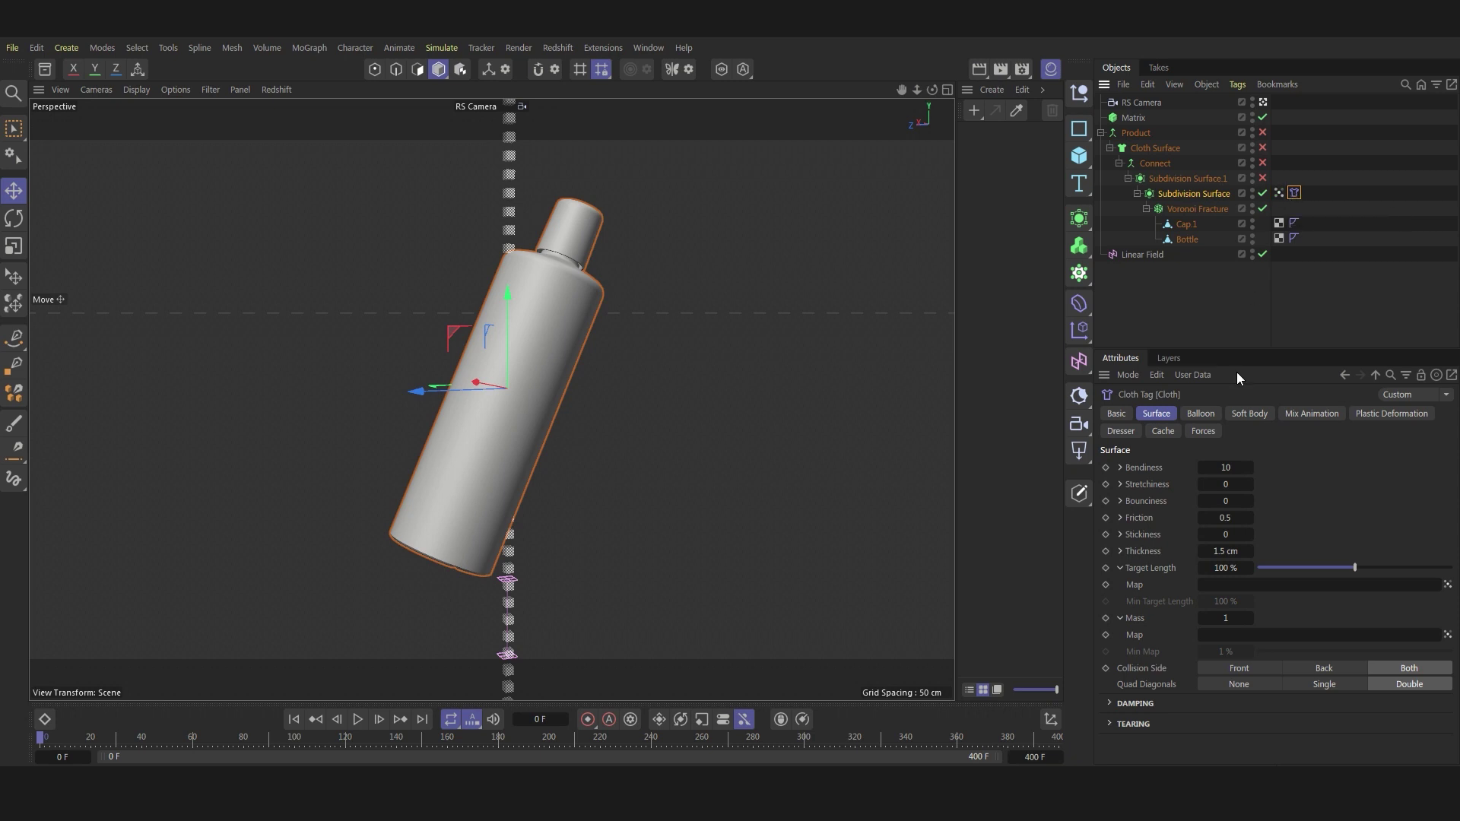
{"action": "left_click", "coordinate": [1311, 412]}
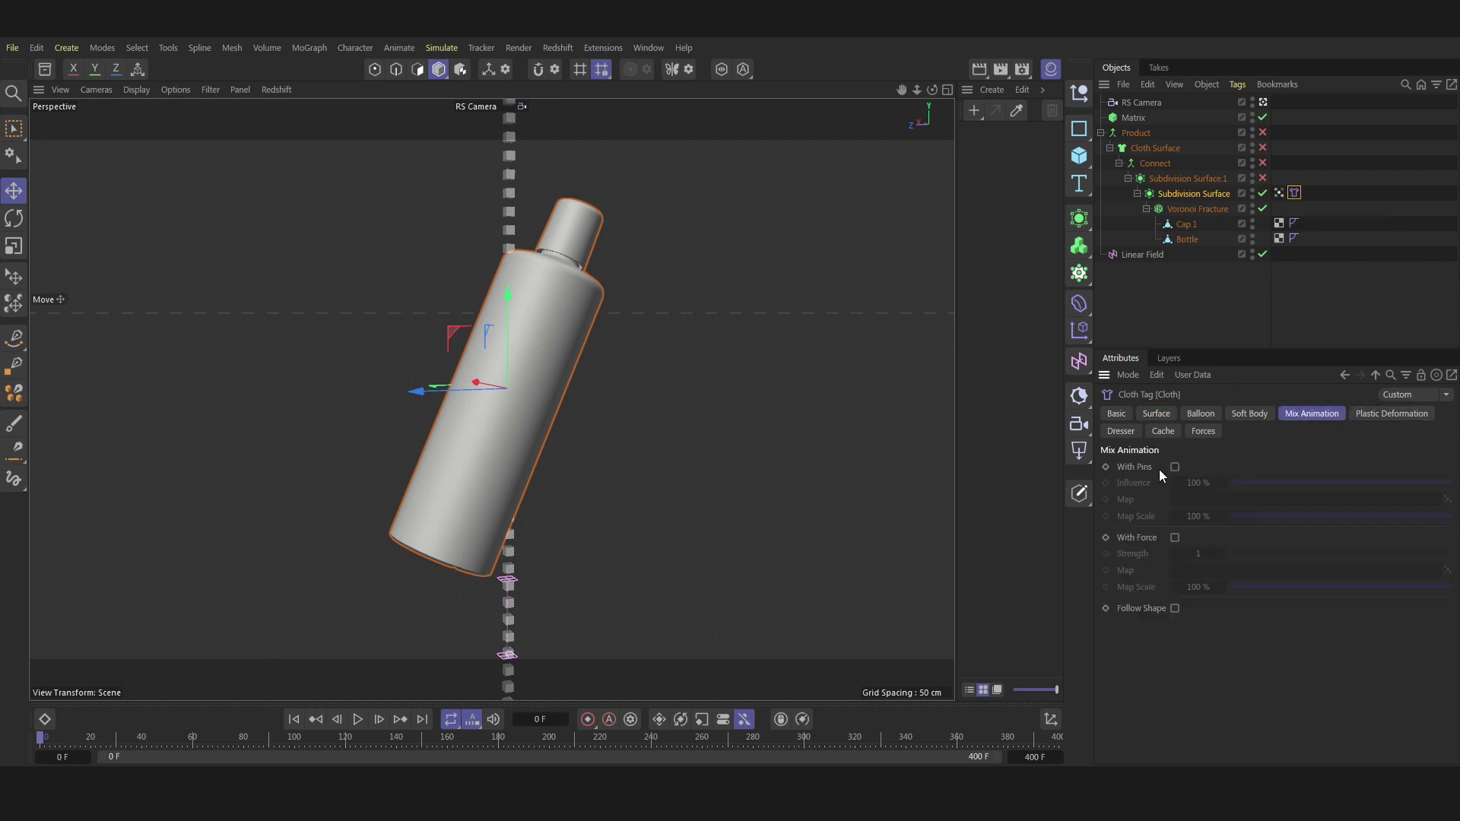
{"action": "left_click", "coordinate": [1174, 467]}
{"action": "left_click_drag", "start_coordinate": [1278, 193], "coordinate": [1278, 259]}
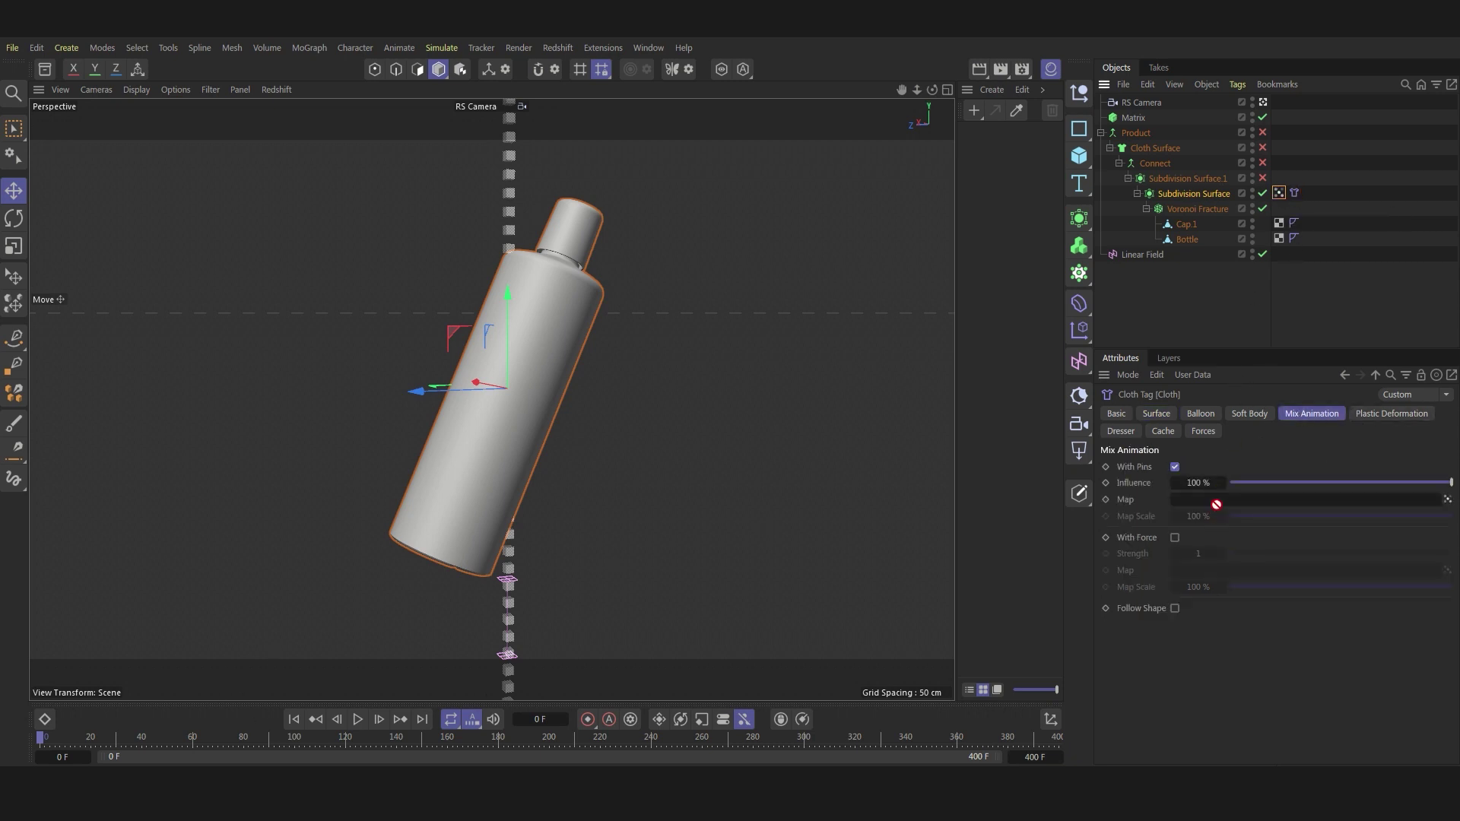
{"action": "left_click_drag", "start_coordinate": [1215, 504], "coordinate": [1215, 502]}
Play the cloth simulation to watch the bottle peel into ribbons, then rewind.
{"action": "left_click", "coordinate": [1200, 413]}
{"action": "left_click", "coordinate": [1163, 413]}
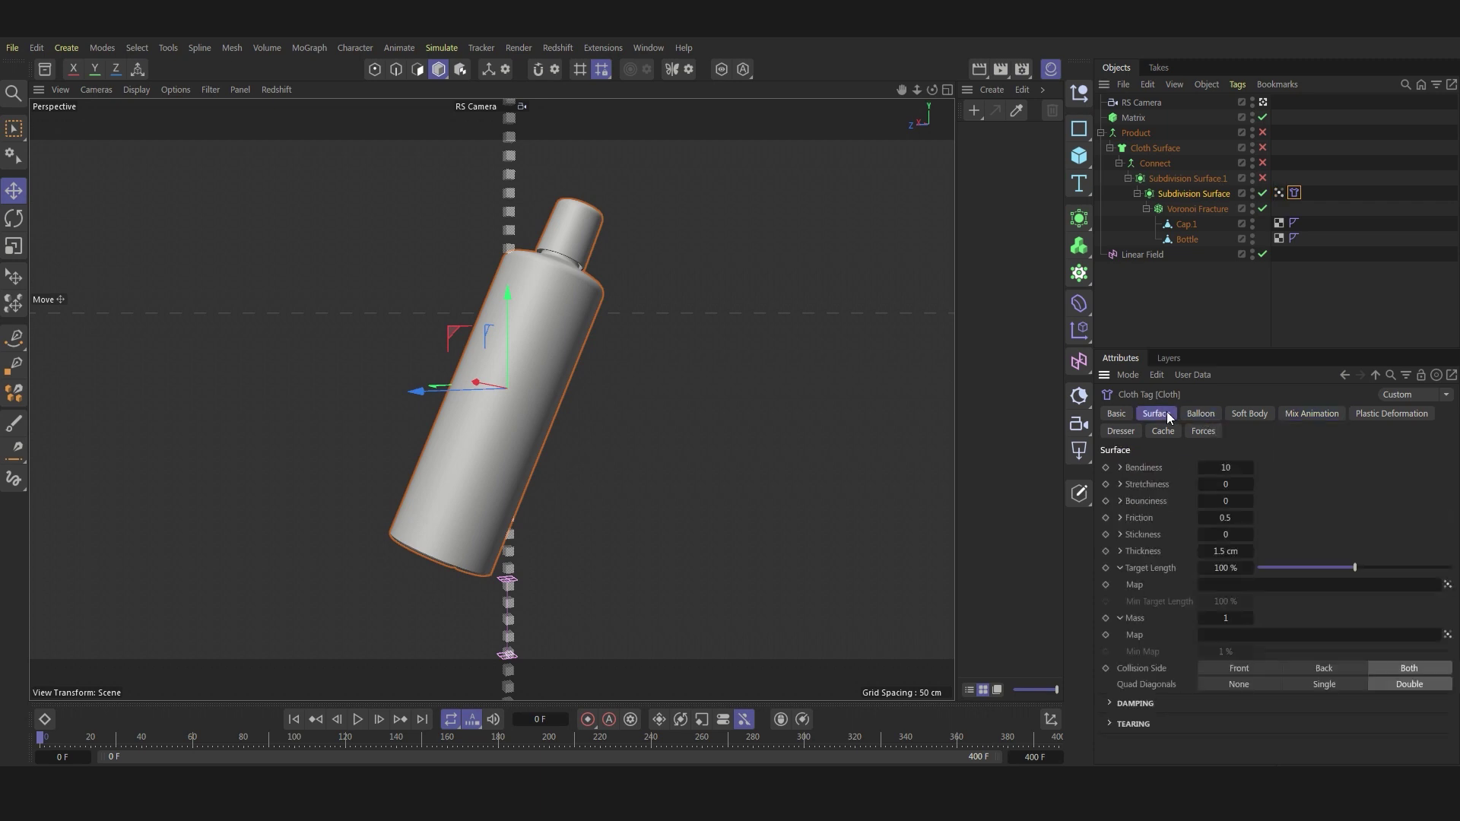
{"action": "left_click", "coordinate": [357, 720]}
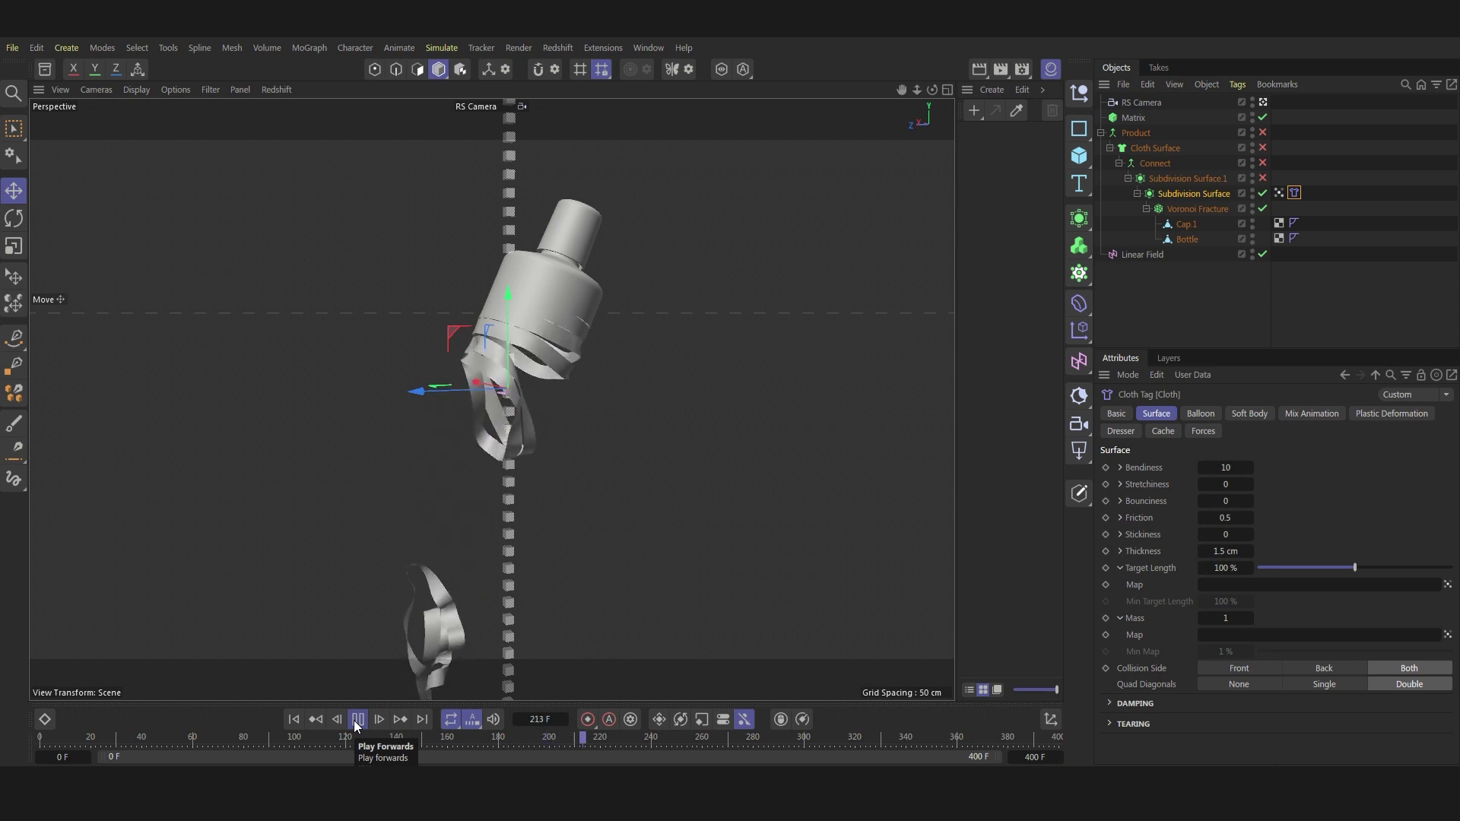
{"action": "left_click", "coordinate": [358, 719]}
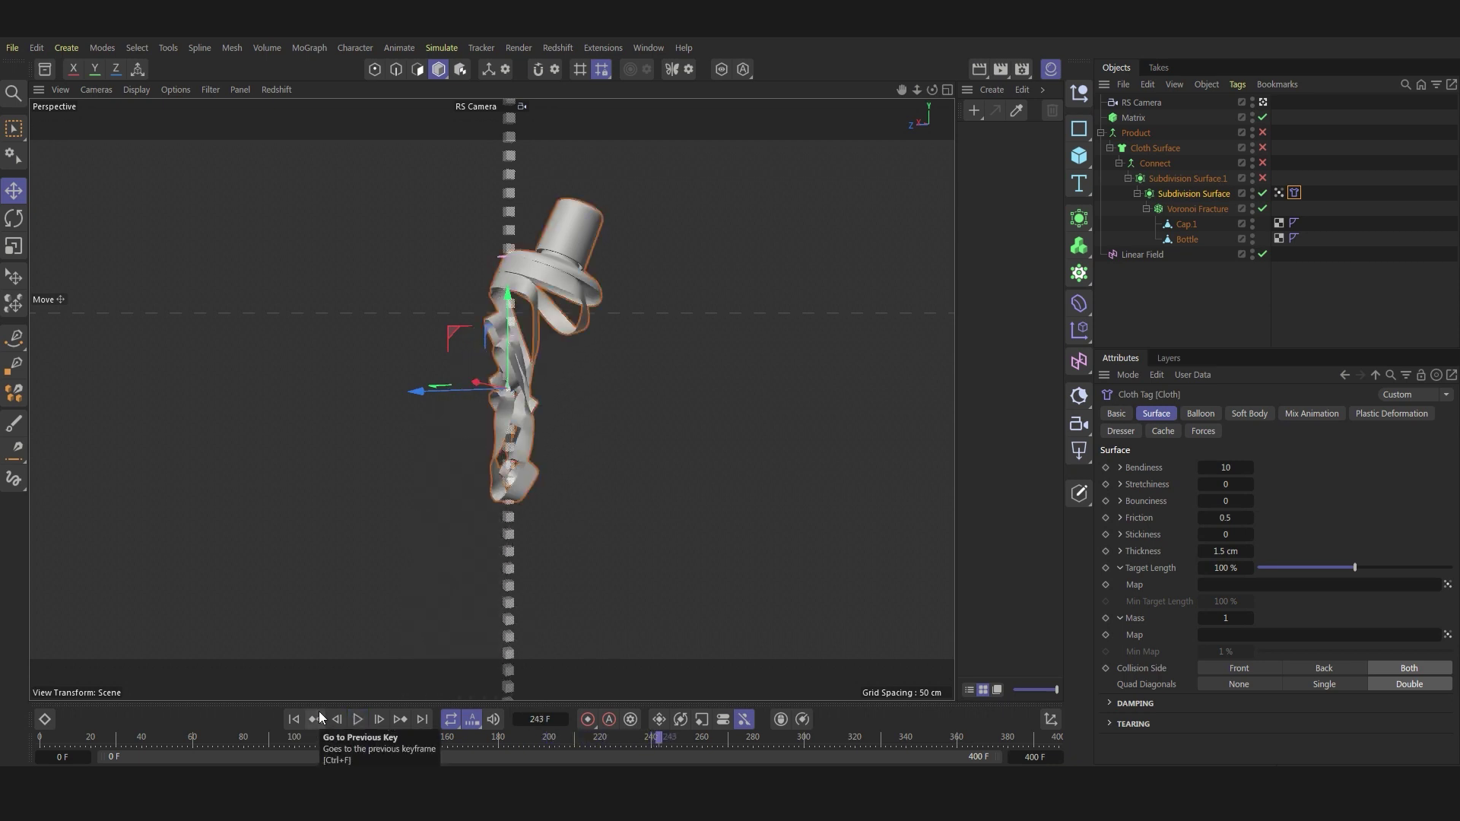
{"action": "left_click", "coordinate": [293, 719]}
Set cloth Bendiness to 10000, adjust Thickness, and preview the simulation.
{"action": "left_click", "coordinate": [1223, 469]}
{"action": "type", "text": "000"}
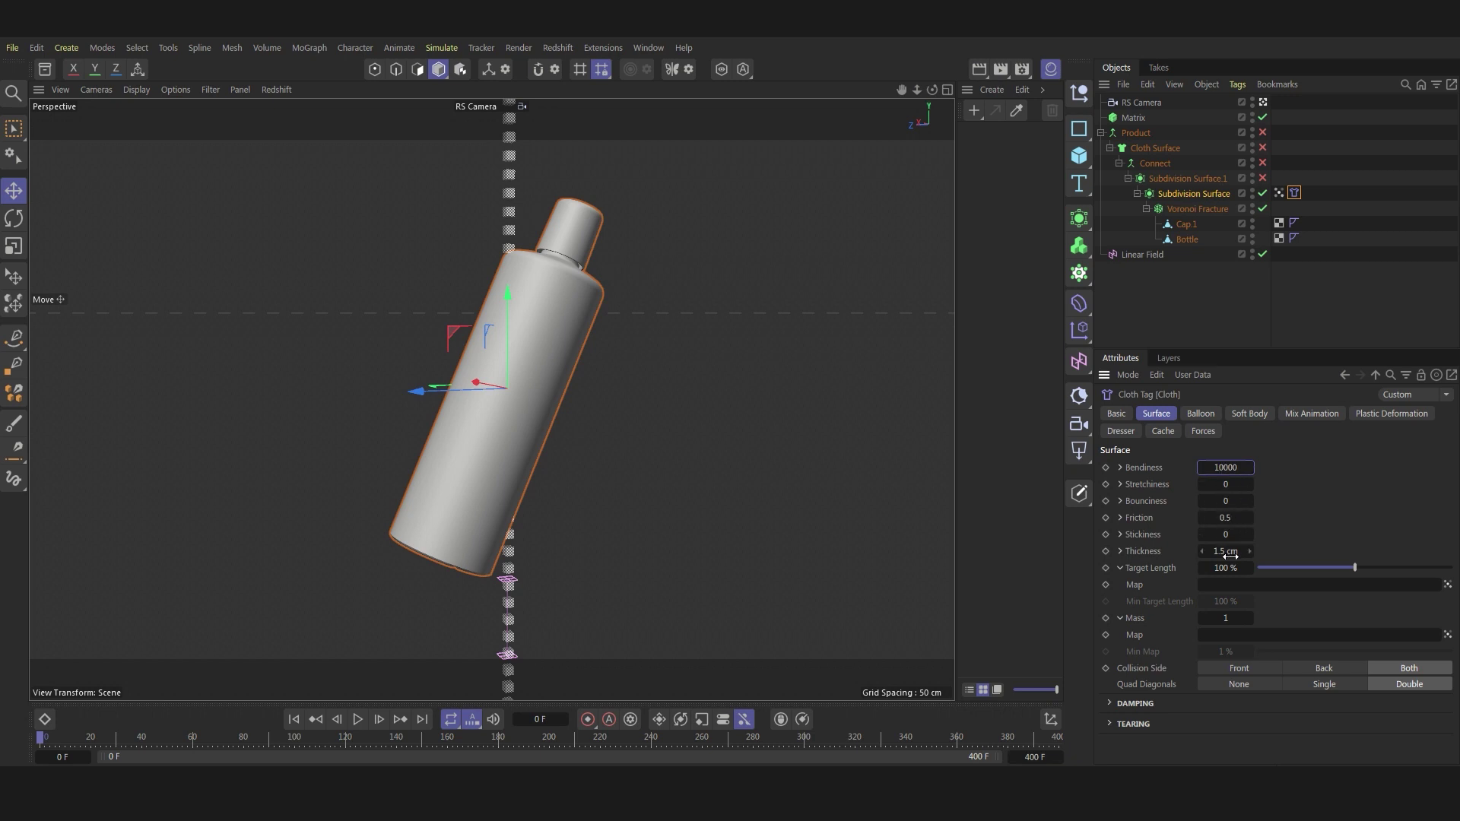
{"action": "left_click", "coordinate": [1220, 551]}
{"action": "left_click", "coordinate": [1218, 622]}
{"action": "type", "text": "0.0001"}
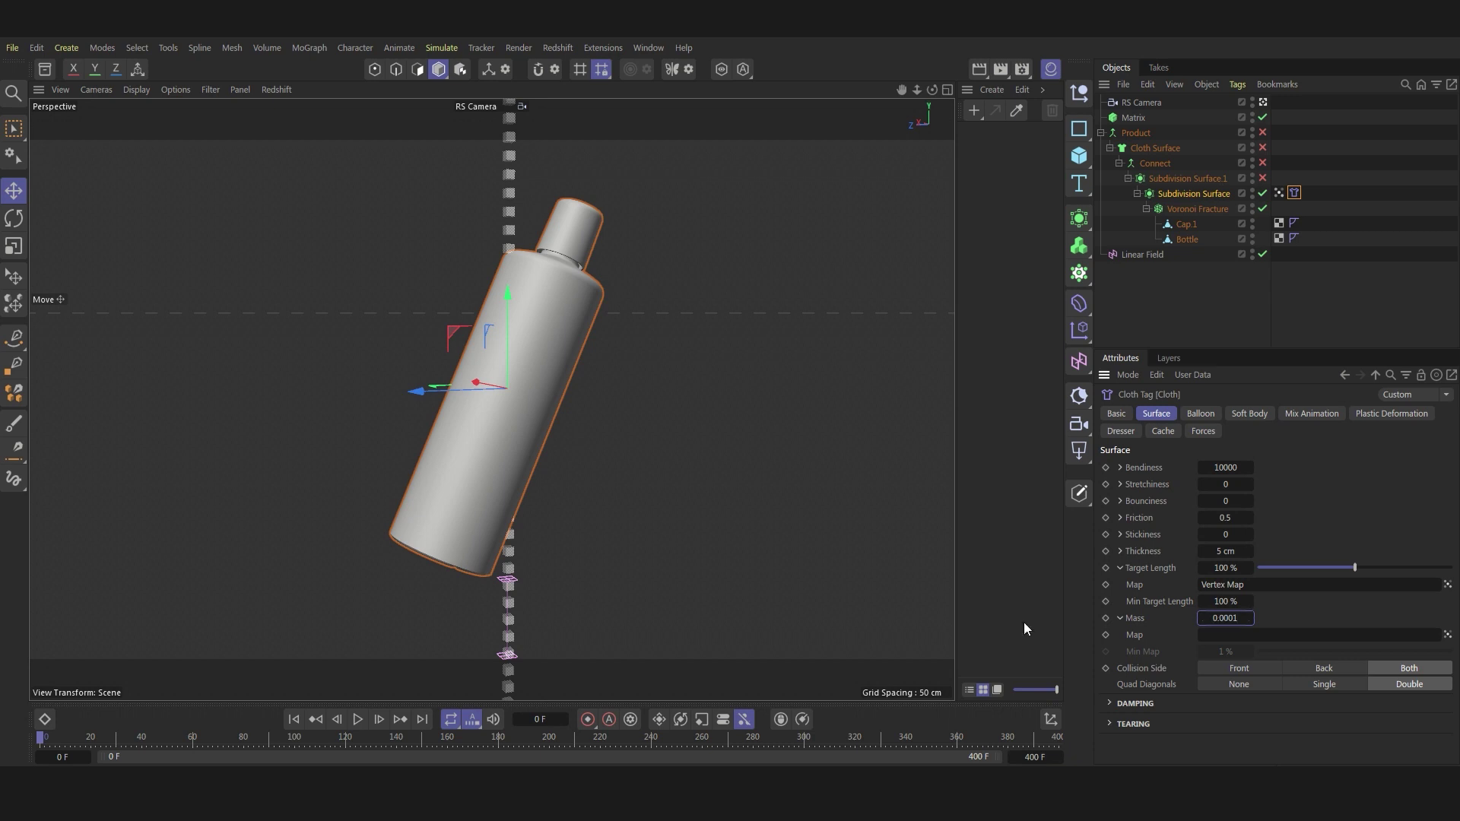
{"action": "left_click", "coordinate": [359, 719]}
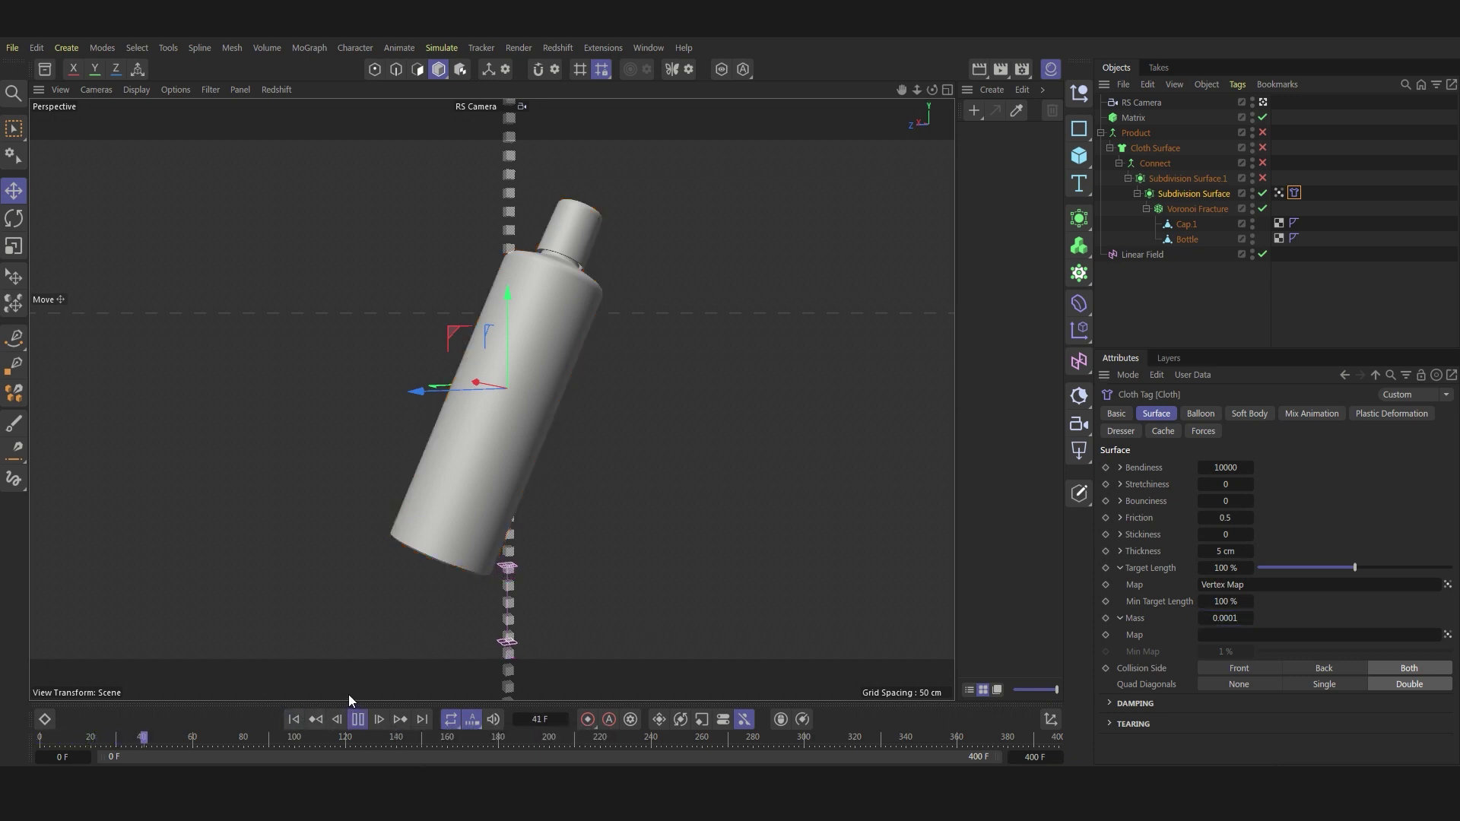
{"action": "left_click", "coordinate": [360, 724]}
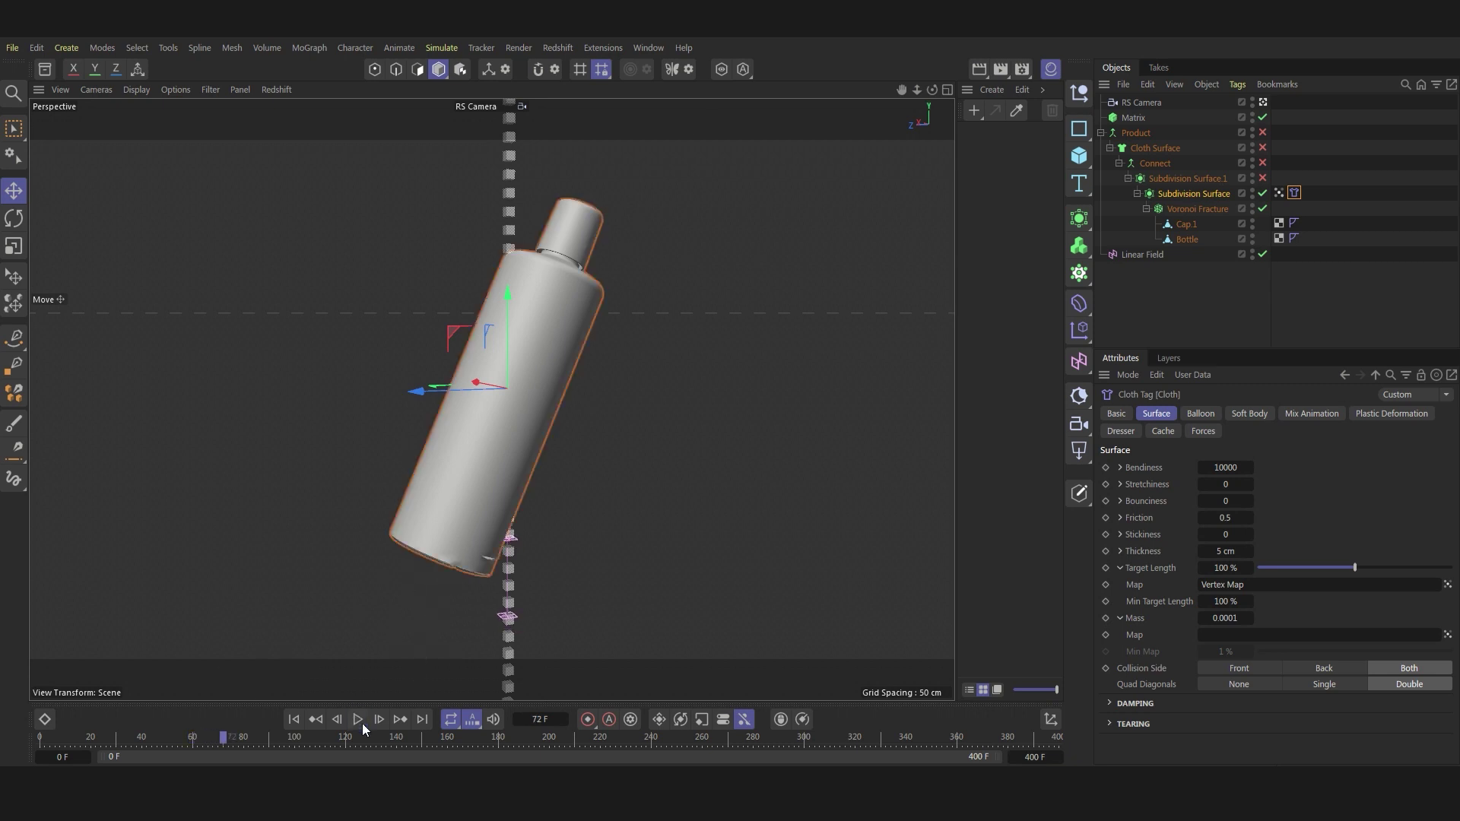
{"action": "left_click", "coordinate": [296, 720]}
Set cloth Thickness to 1.5 and replay the simulation to inspect the ribbons.
{"action": "type", "text": "1.5"}
{"action": "key", "text": "Return"}
{"action": "left_click", "coordinate": [357, 719]}
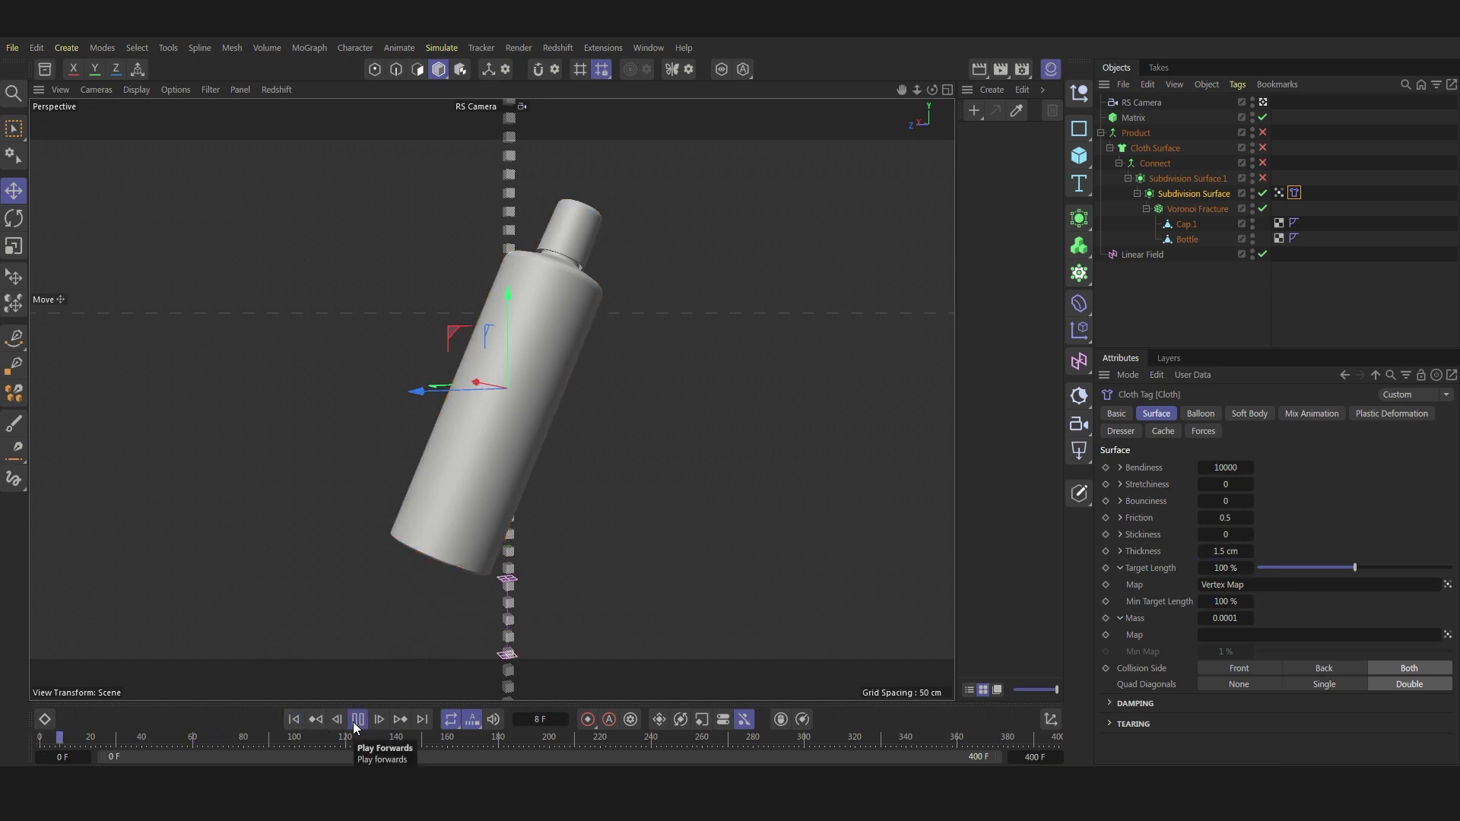
{"action": "left_click", "coordinate": [357, 719]}
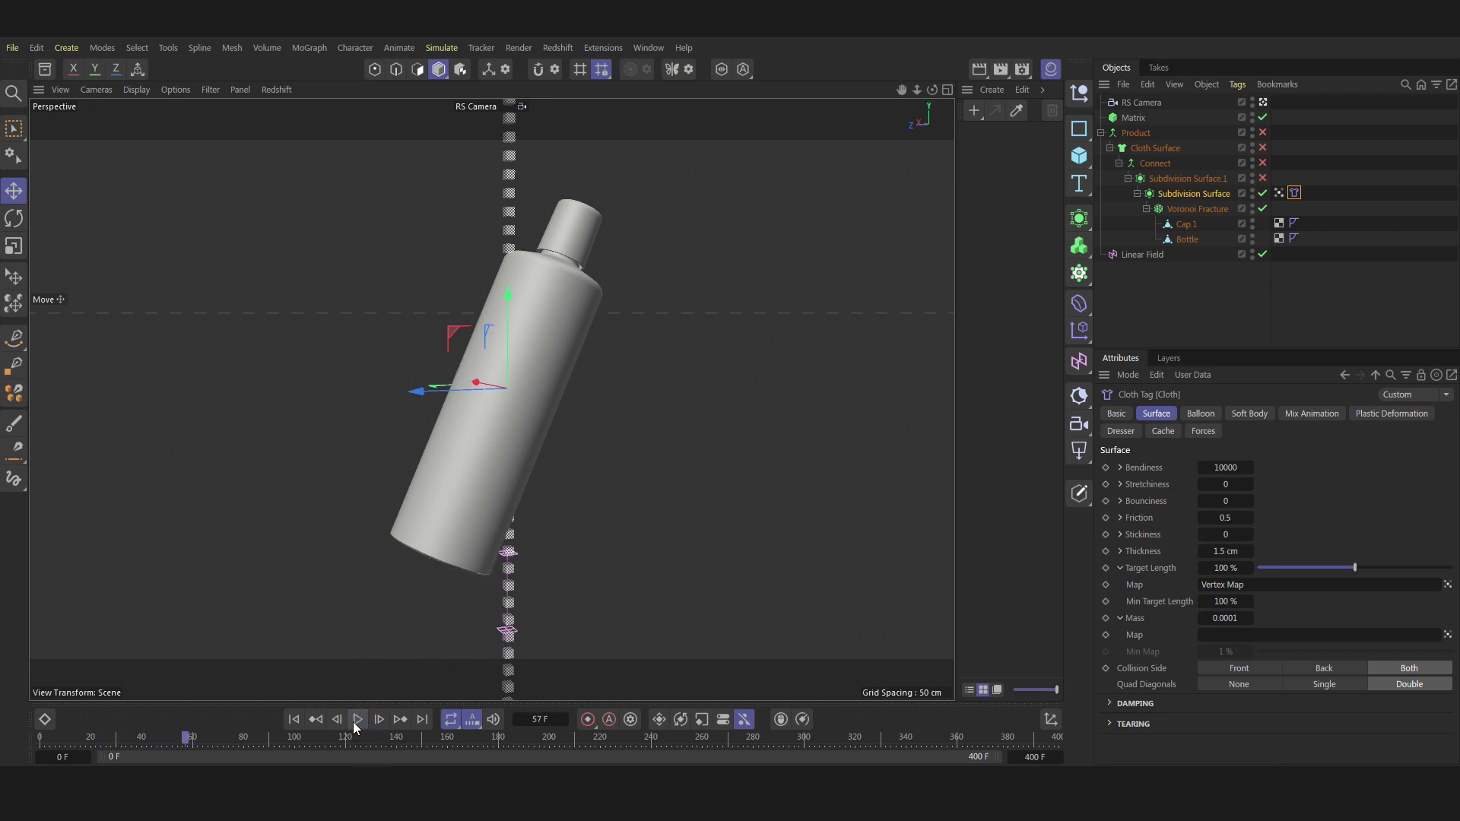
{"action": "left_click", "coordinate": [294, 720]}
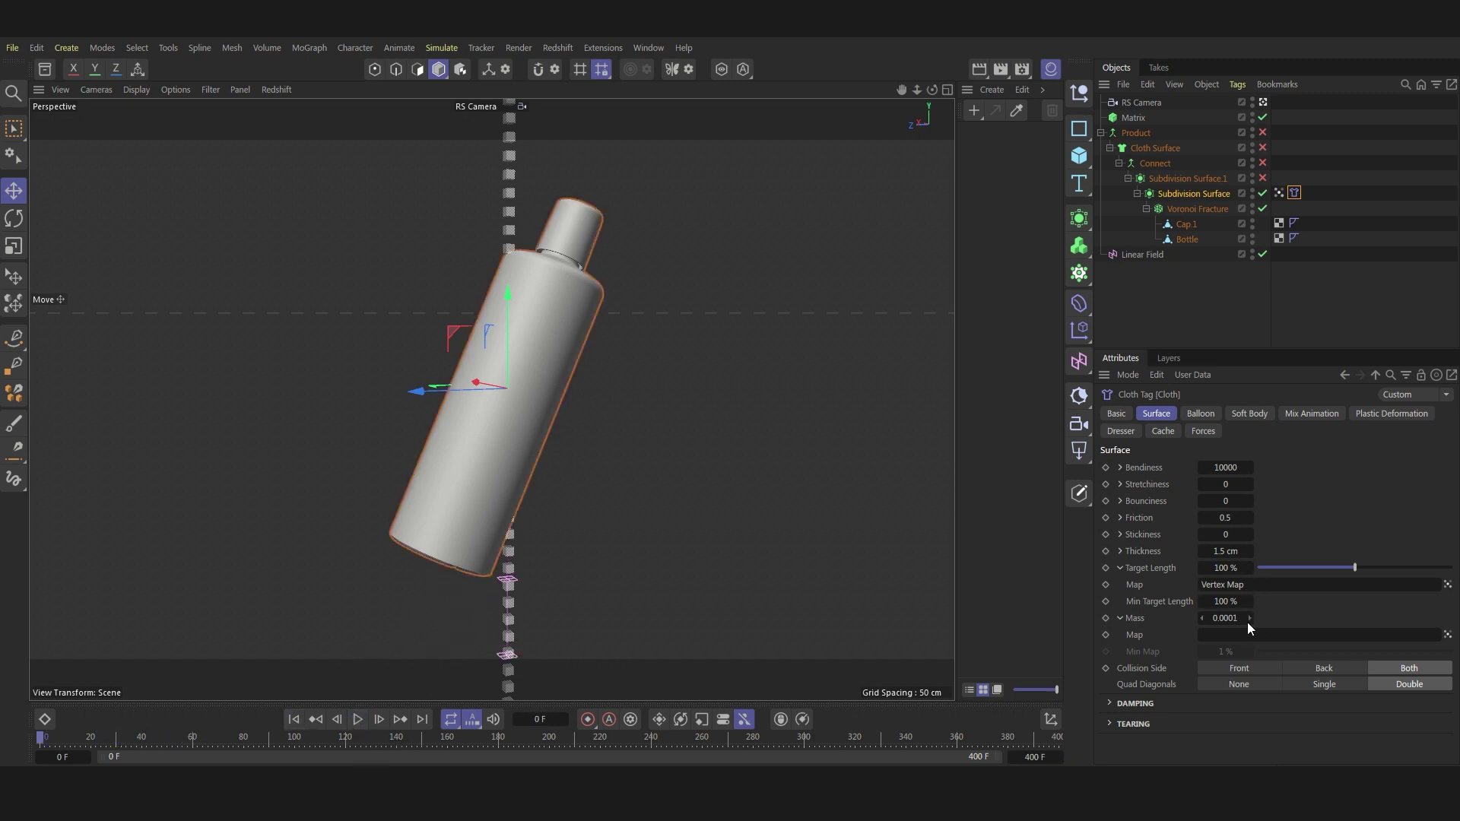
{"action": "type", "text": "1"}
{"action": "left_click", "coordinate": [358, 719]}
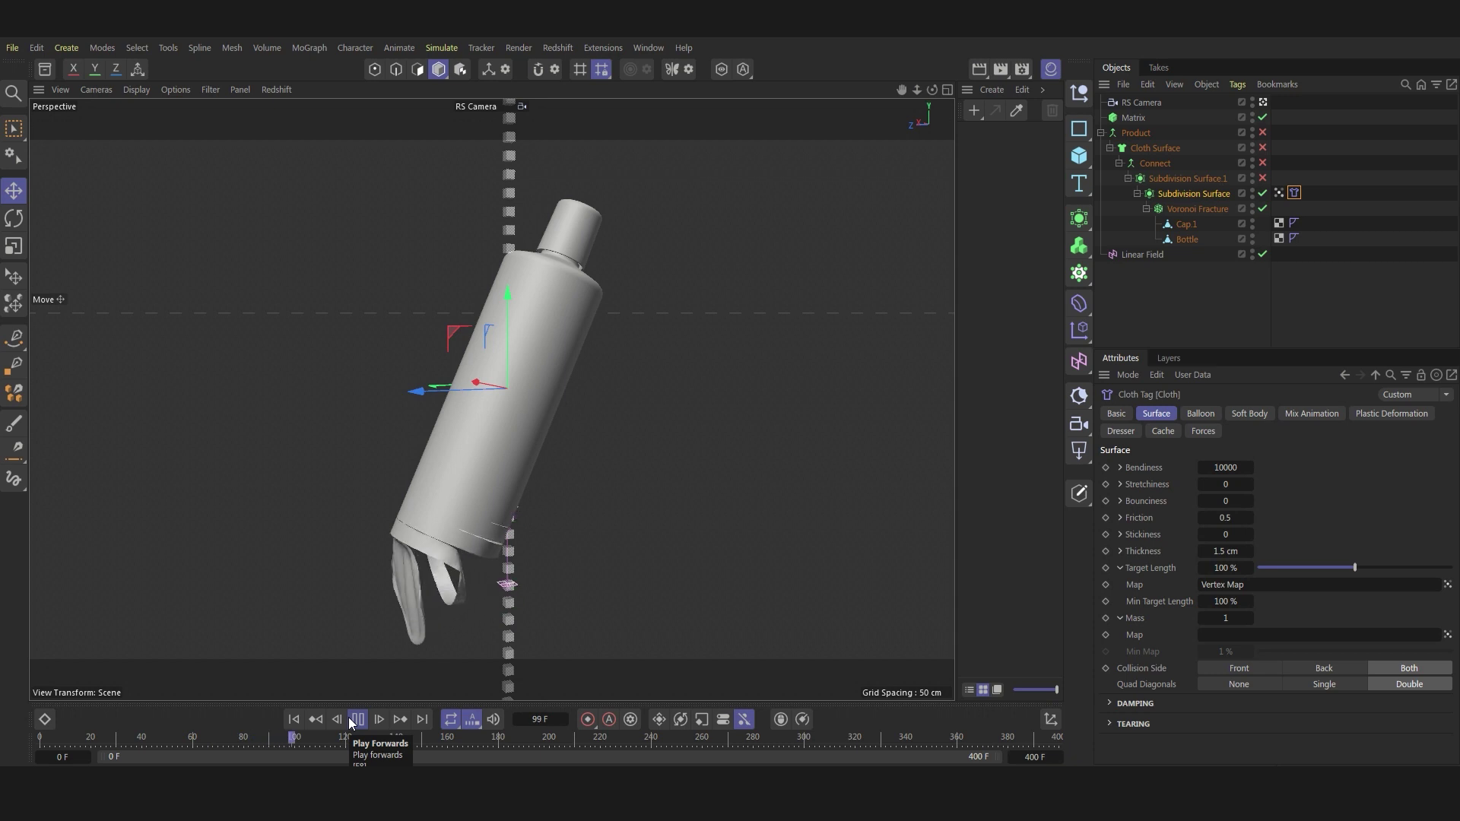
{"action": "left_click", "coordinate": [352, 720]}
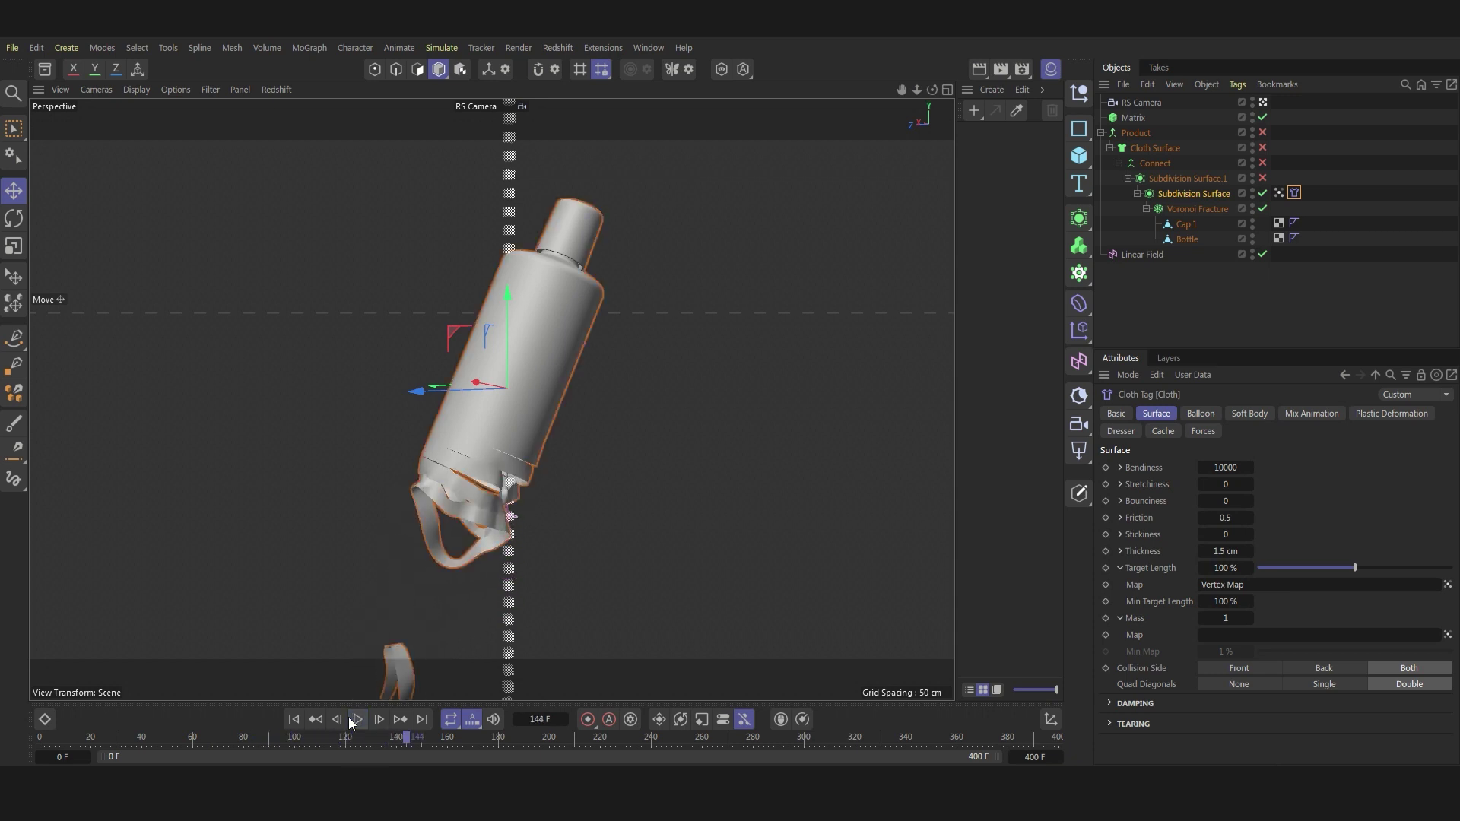
Set the project's scene Gravity to -400 cm and replay the cloth simulation.
{"action": "key", "text": "ctrl+d"}
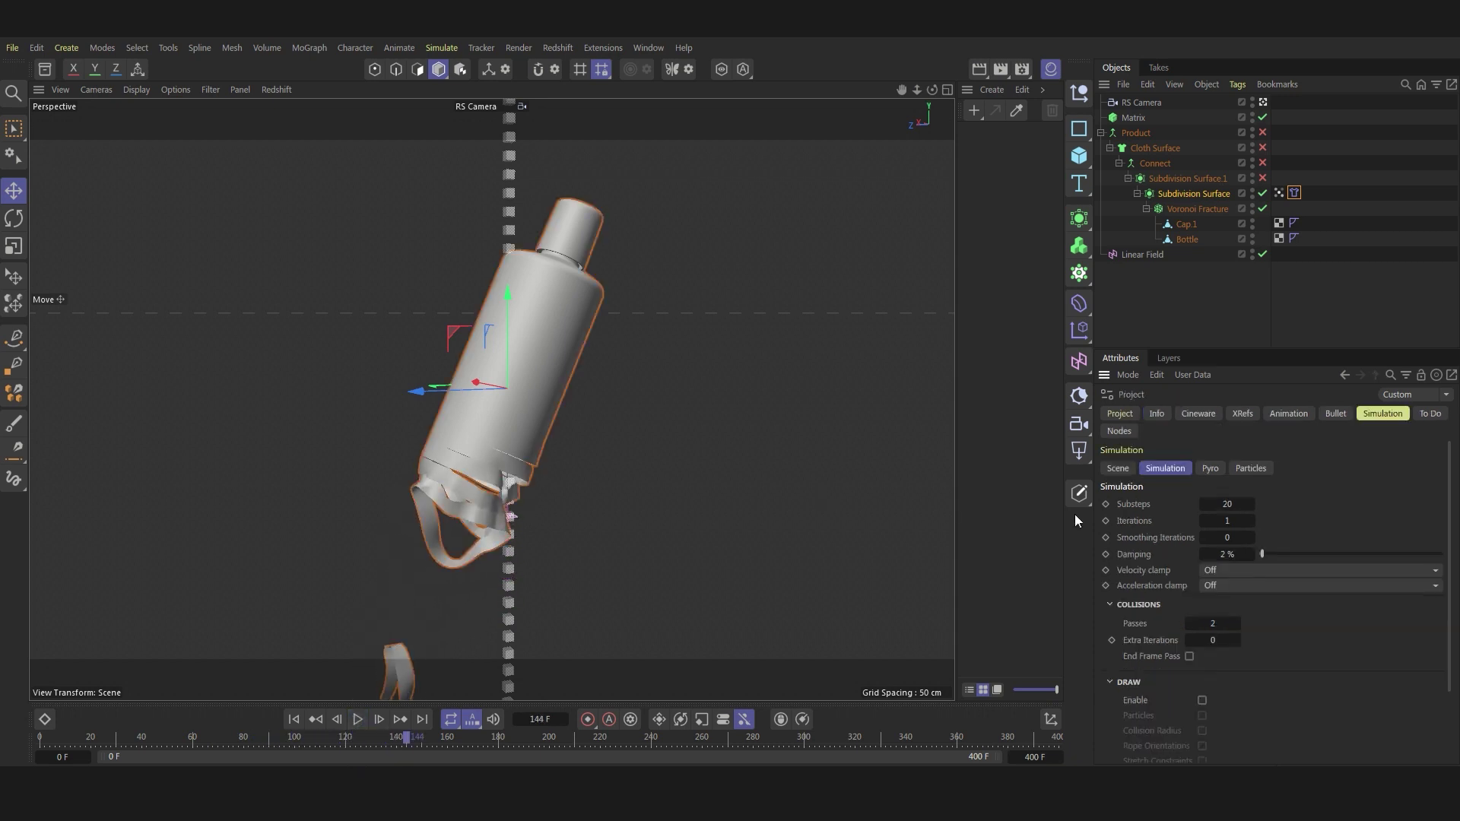
{"action": "left_click", "coordinate": [1115, 468]}
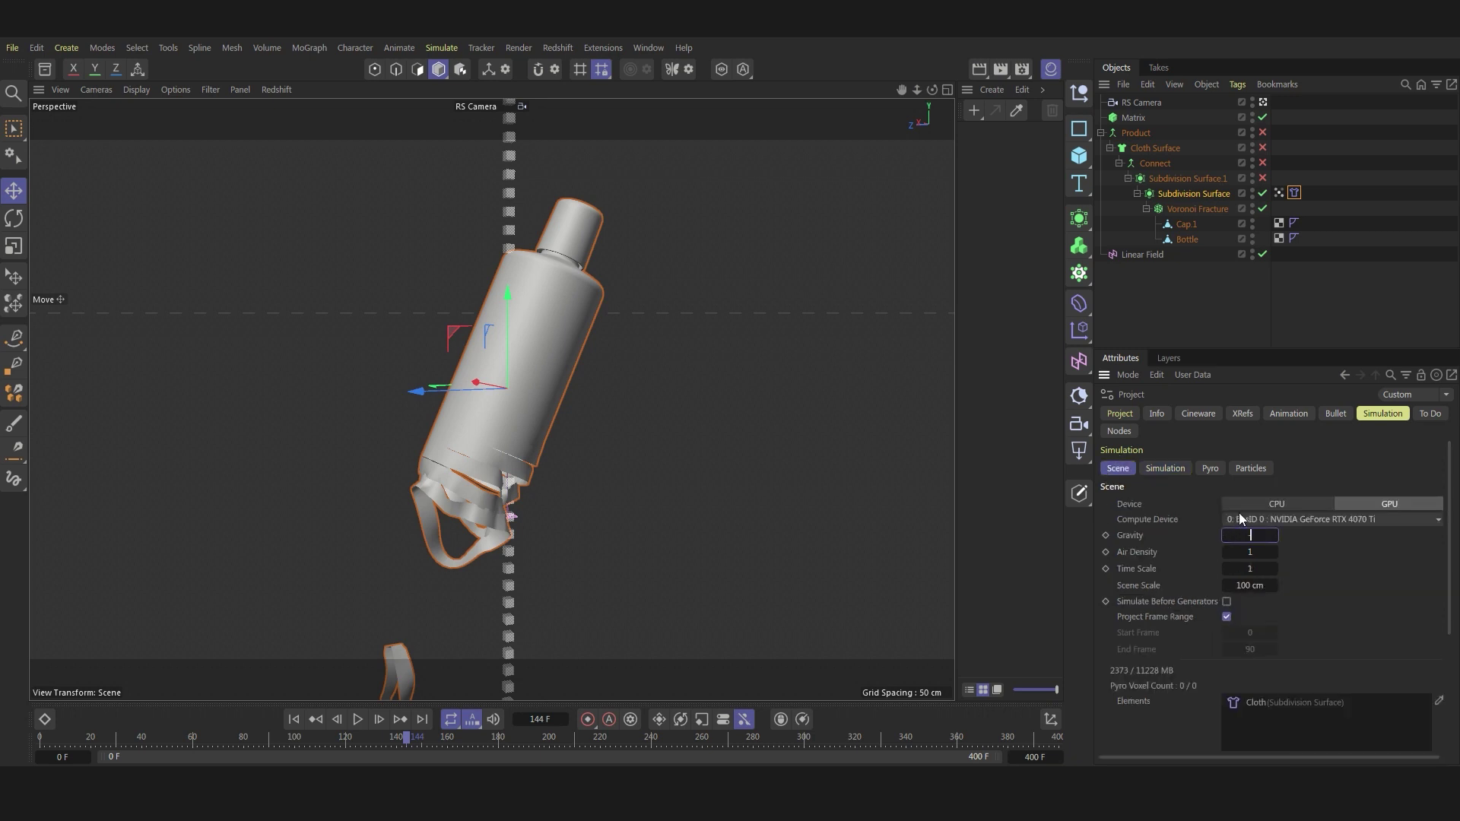
{"action": "type", "text": "-400"}
{"action": "left_click", "coordinate": [294, 719]}
{"action": "left_click", "coordinate": [357, 719]}
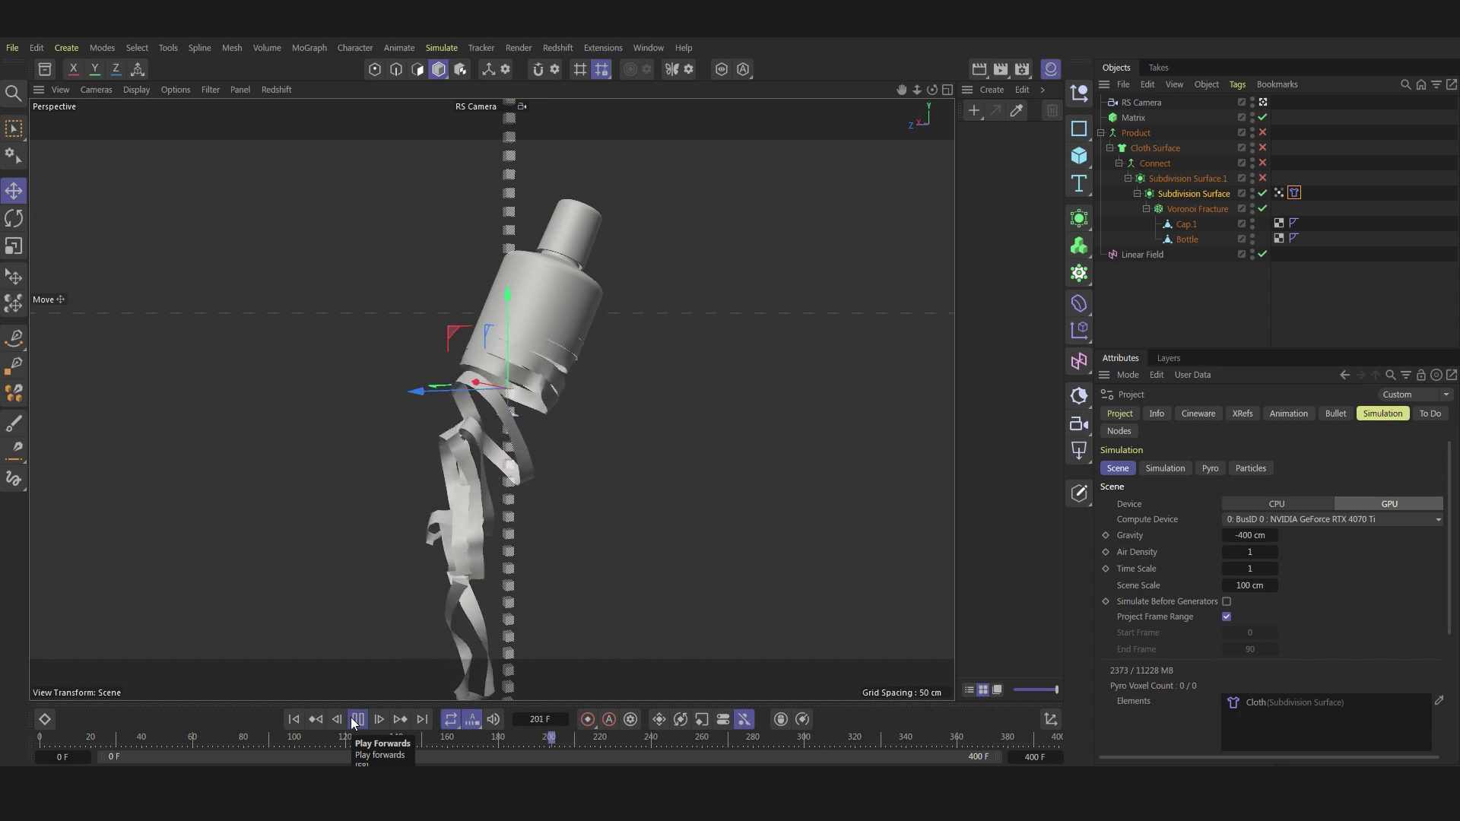
{"action": "left_click", "coordinate": [356, 719]}
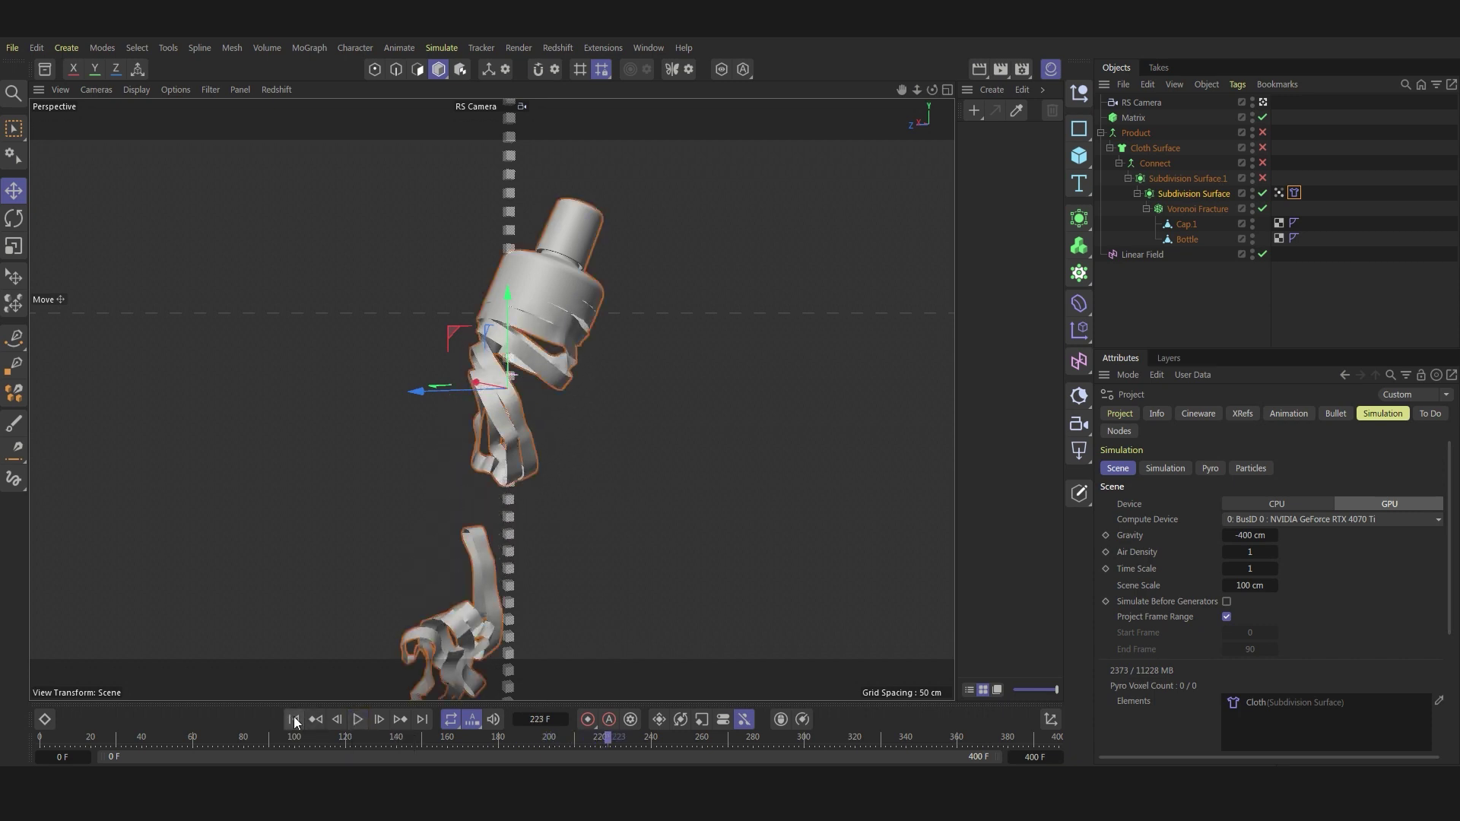
{"action": "left_click", "coordinate": [295, 720]}
Set cloth Thickness to 5 cm and preview the simulation.
{"action": "left_click", "coordinate": [1294, 194]}
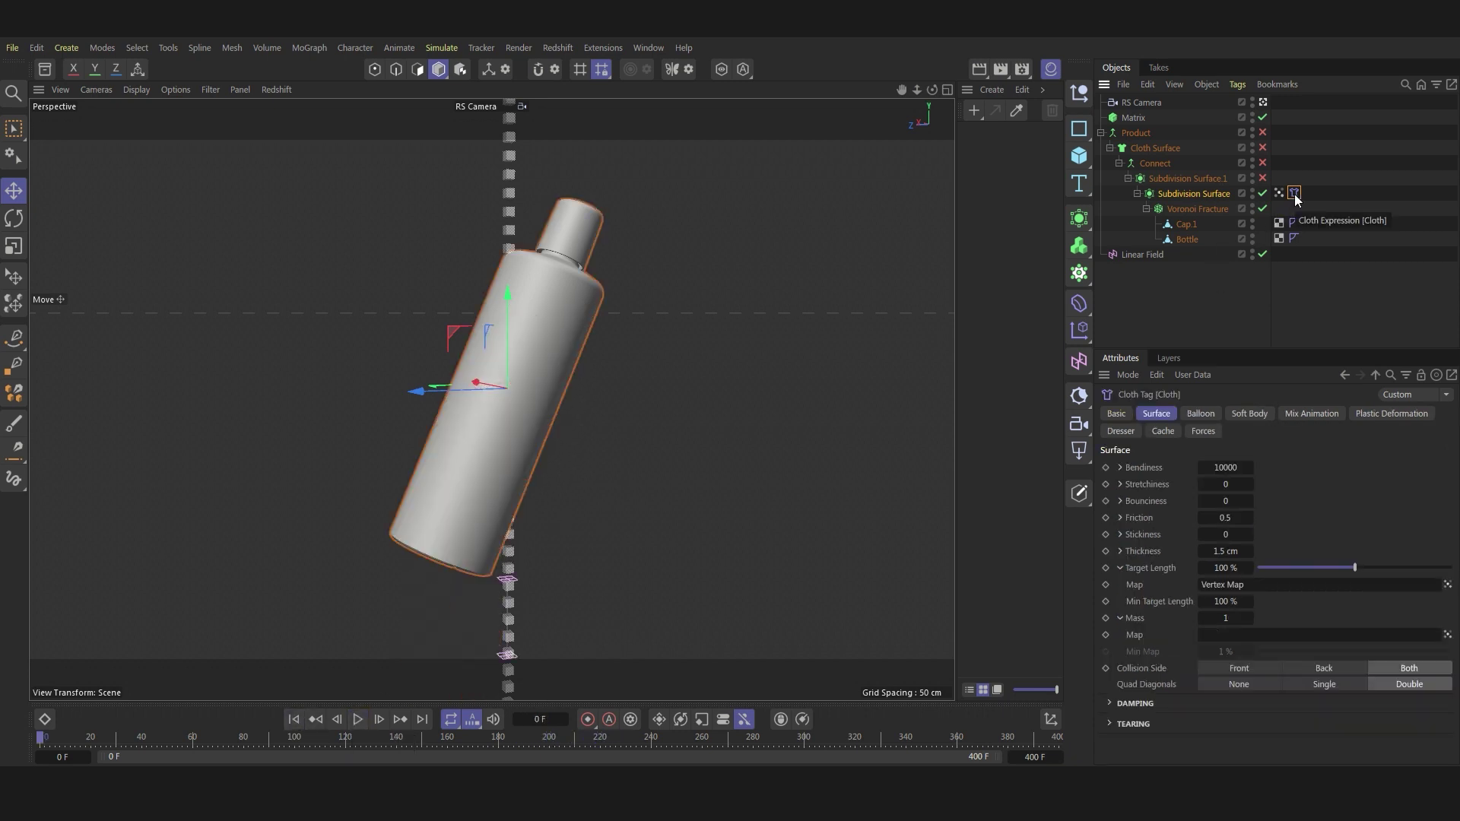
{"action": "left_click", "coordinate": [1224, 551]}
{"action": "type", "text": "5"}
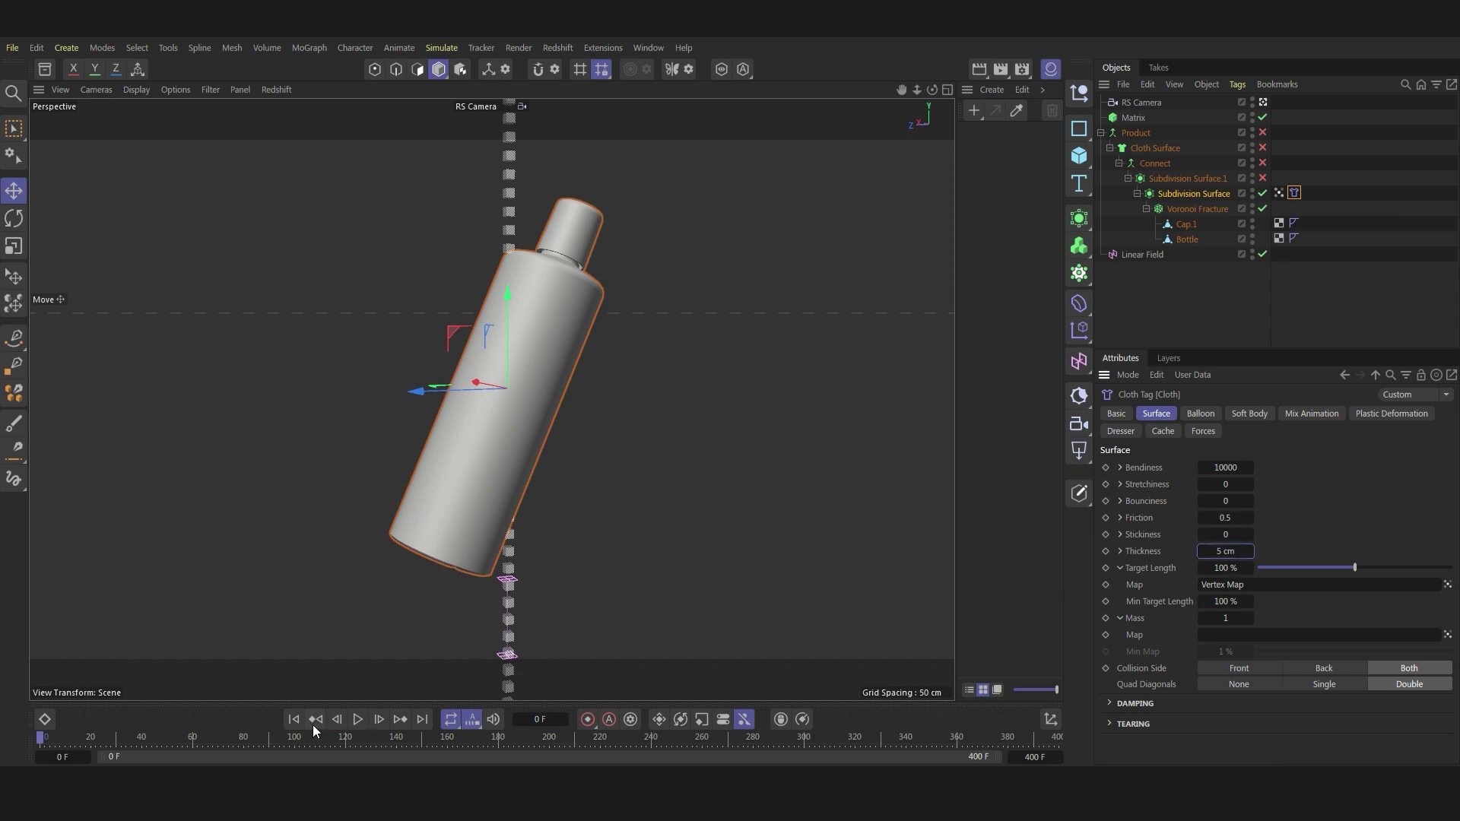
{"action": "key", "text": "Return"}
{"action": "left_click", "coordinate": [356, 719]}
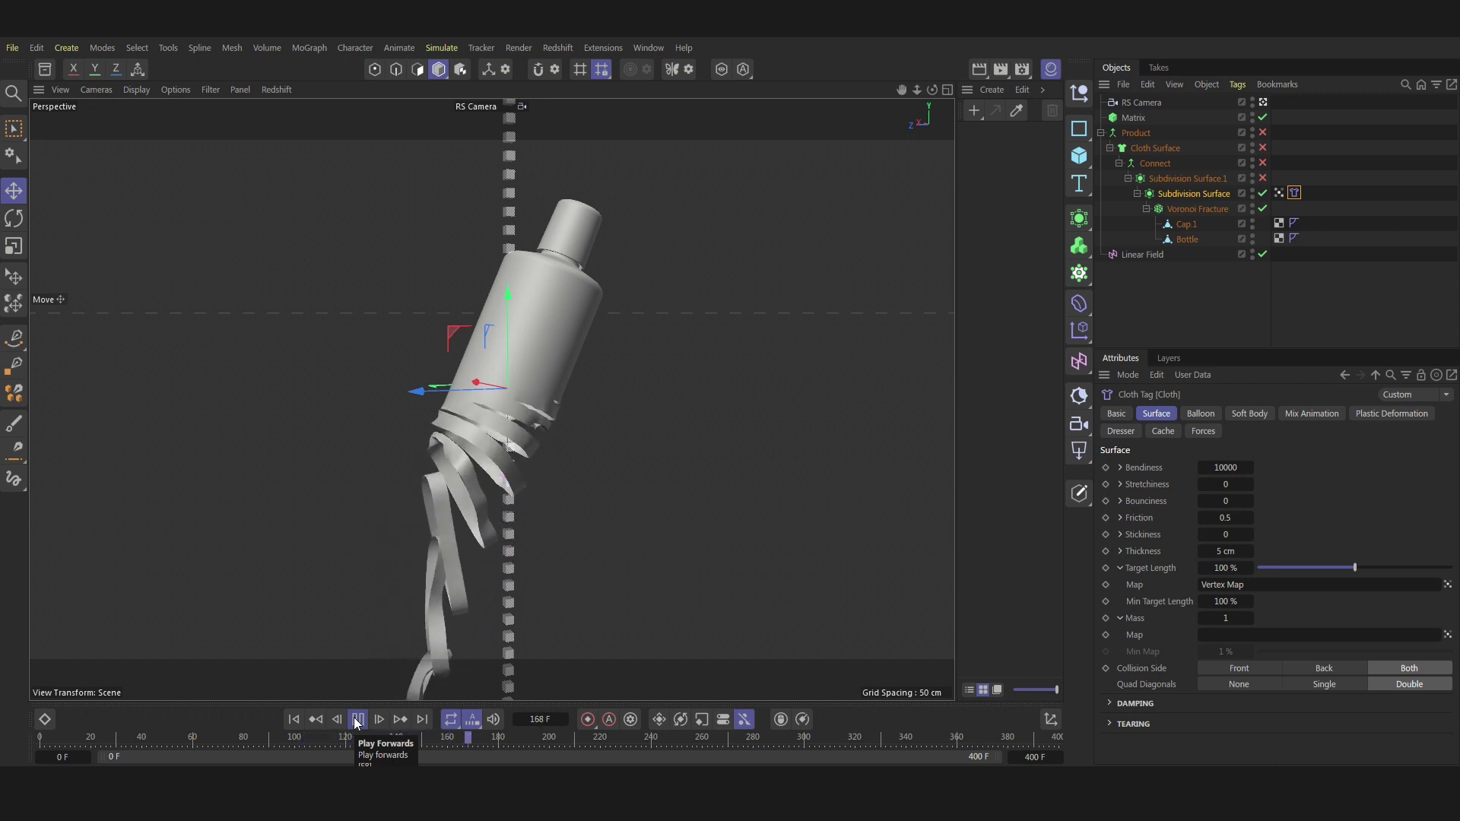
{"action": "left_click", "coordinate": [358, 719]}
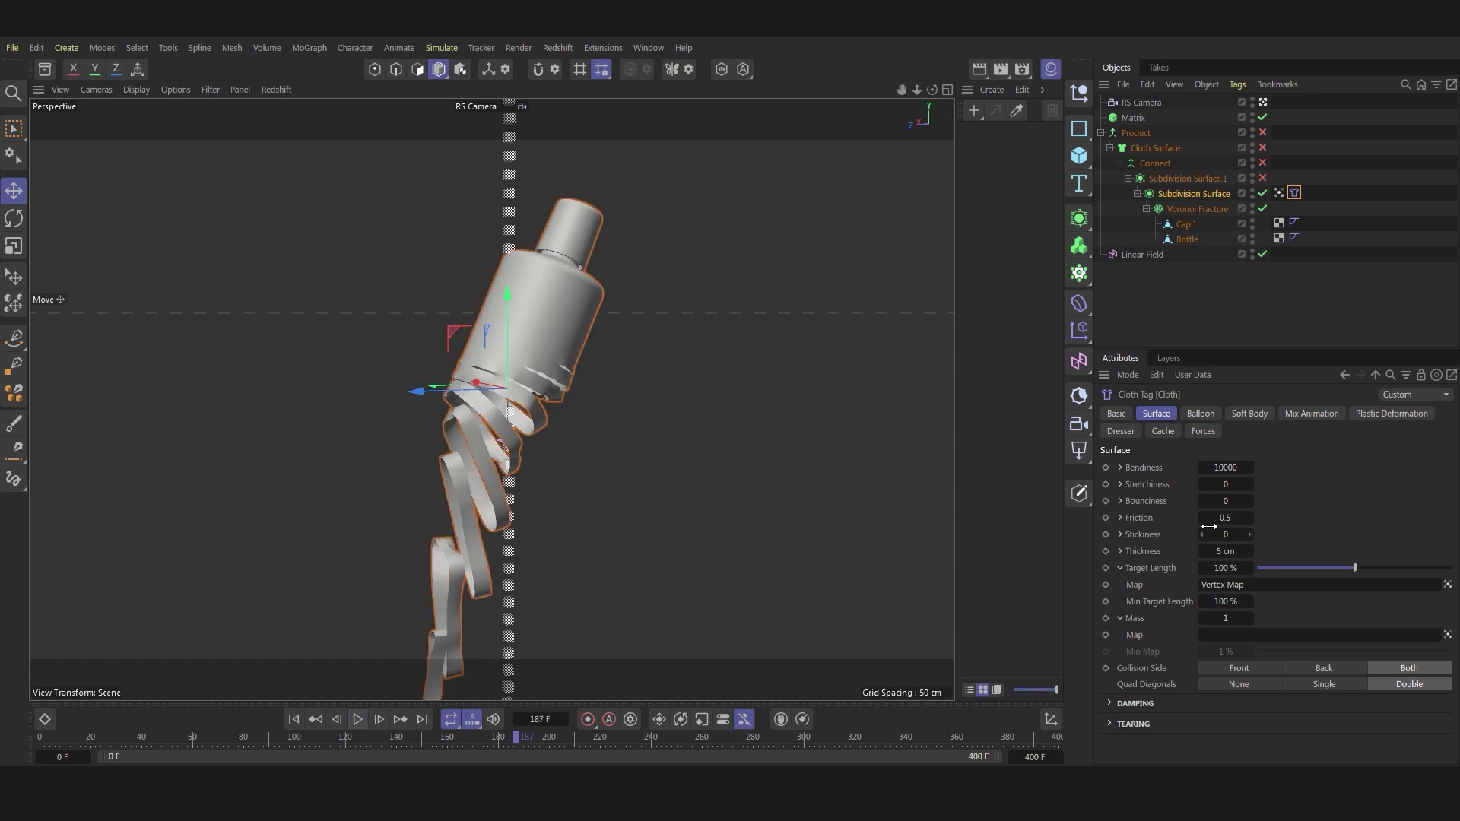
Change Thickness to 1.5 cm, clear the Target Length Map link, and replay.
{"action": "left_click", "coordinate": [1247, 547]}
{"action": "type", "text": "1.5"}
{"action": "key", "text": "Return"}
{"action": "left_click", "coordinate": [1258, 583]}
{"action": "key", "text": "BackSpace"}
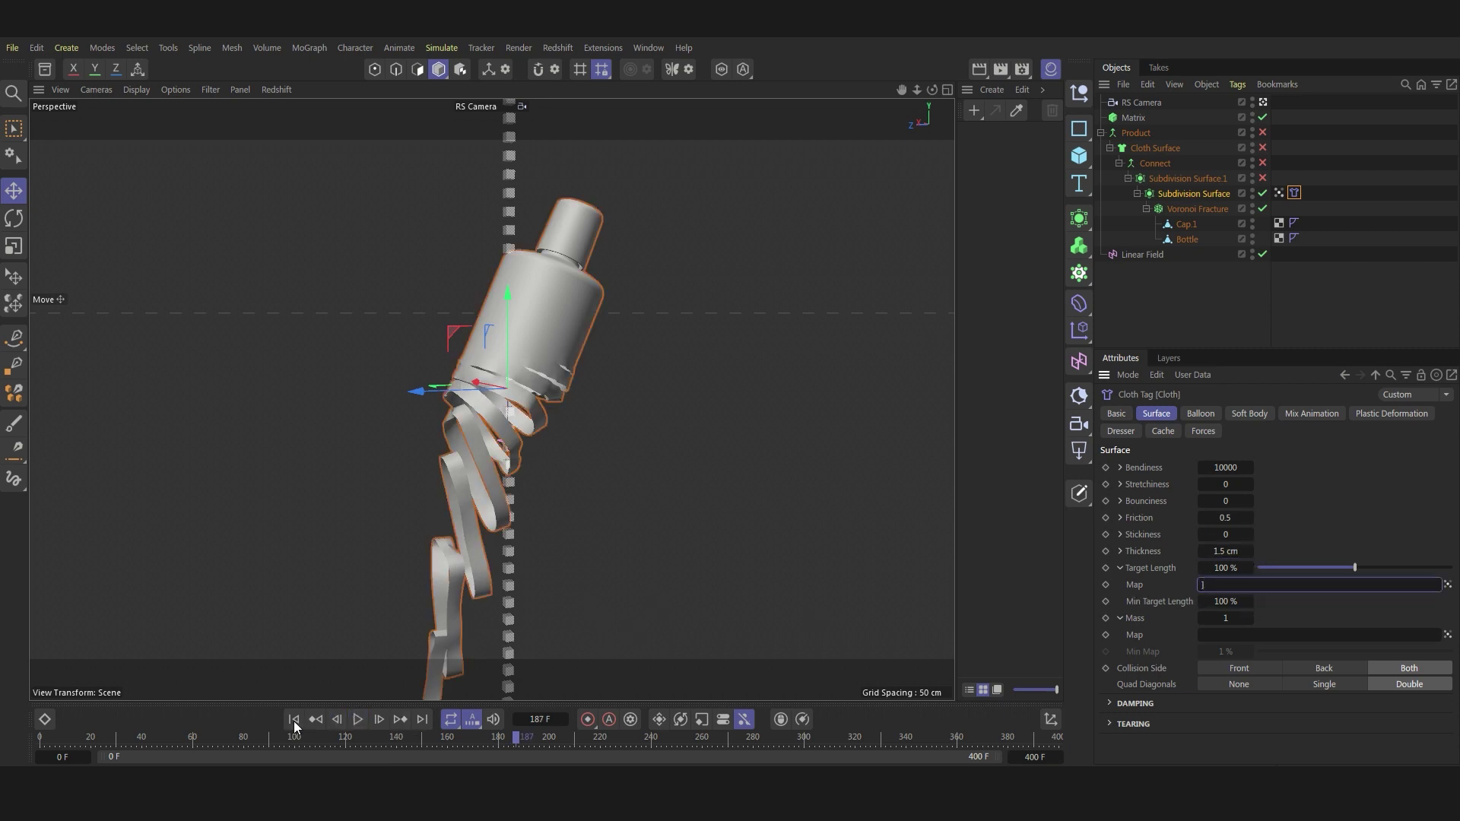
{"action": "left_click", "coordinate": [294, 719]}
{"action": "left_click", "coordinate": [357, 719]}
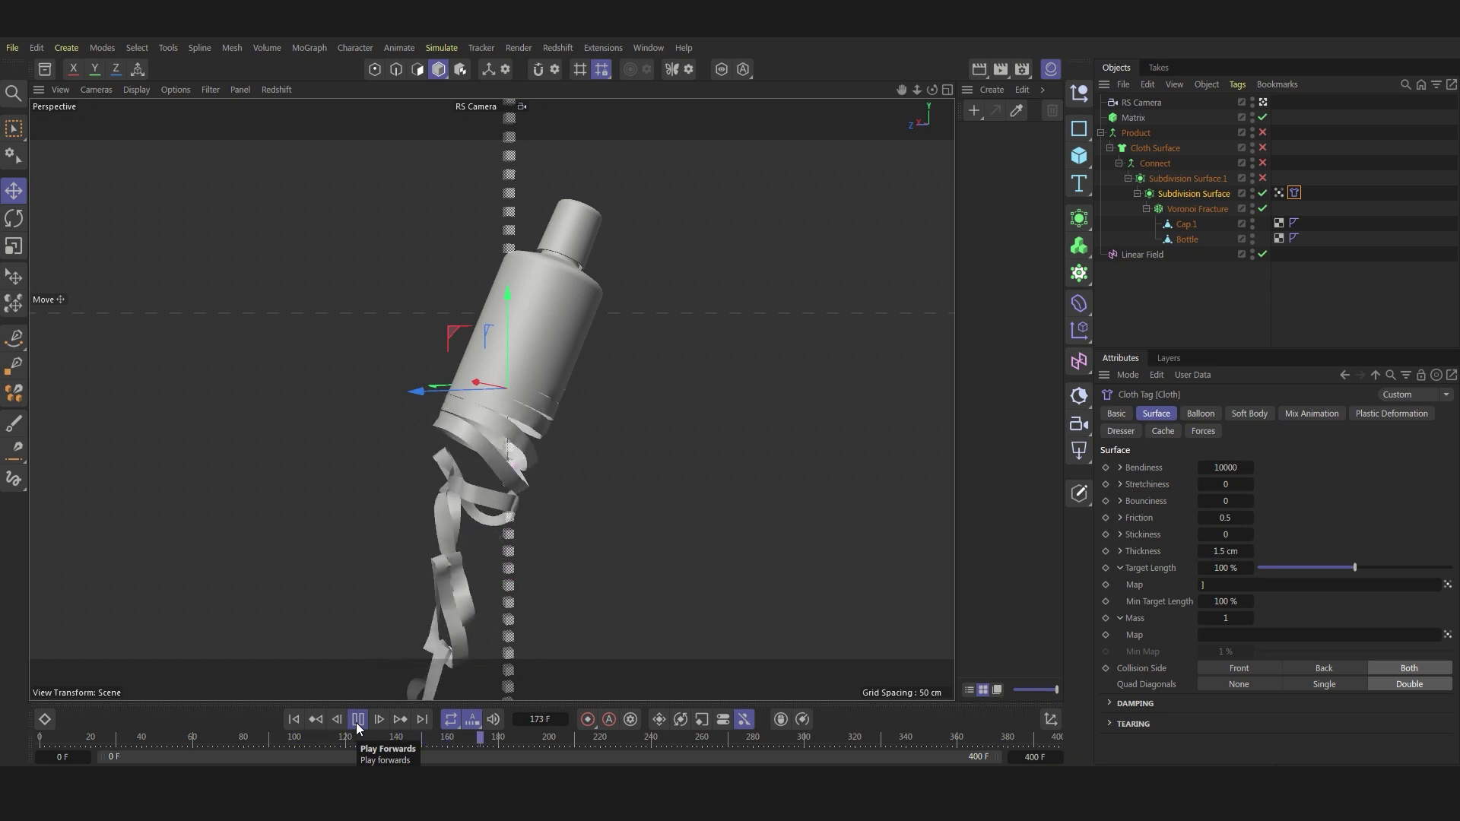
{"action": "left_click", "coordinate": [357, 719]}
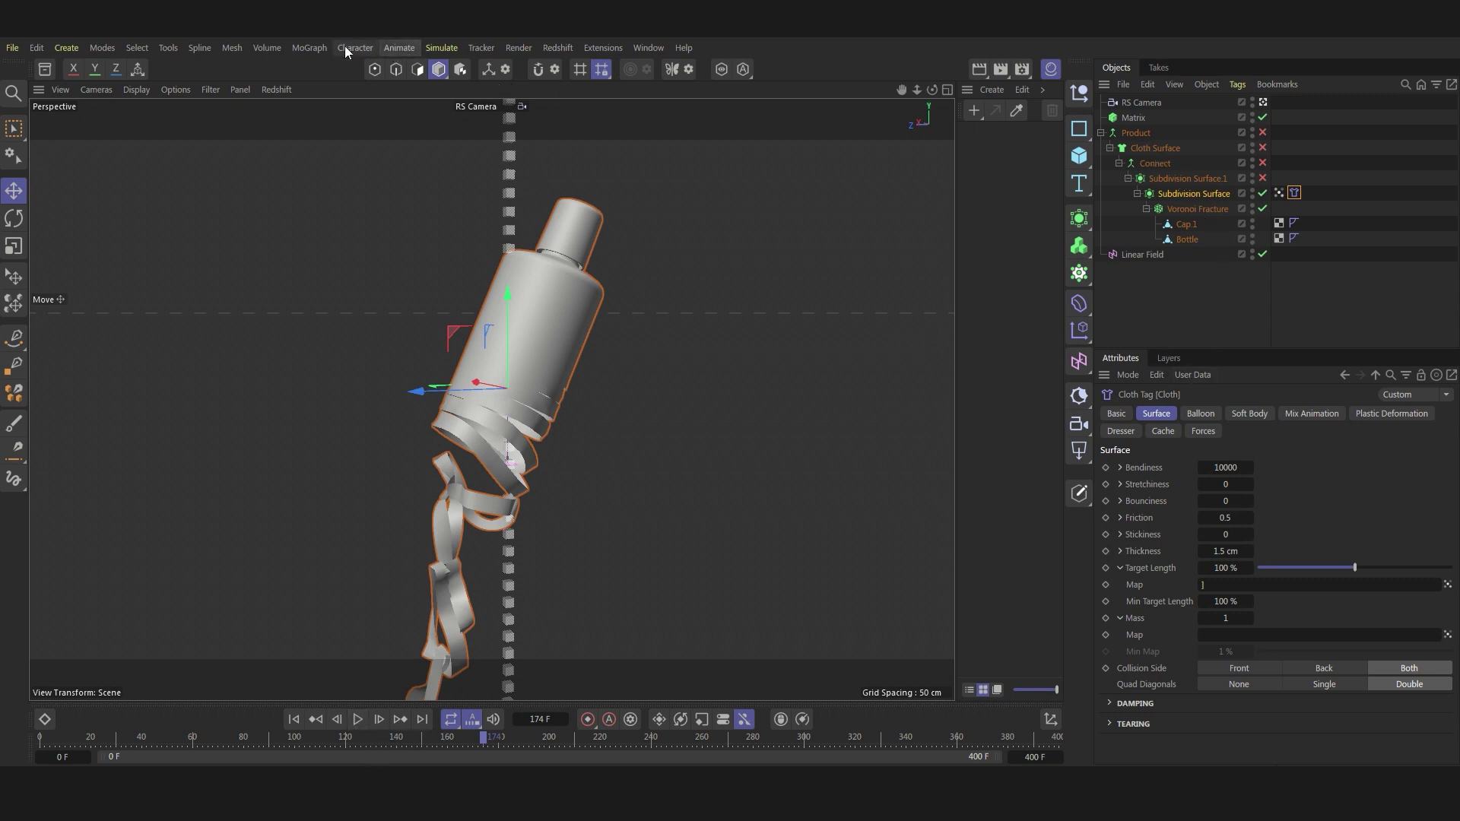
Add a Turbulence force with Strength 14 cm and Scale 131 %.
{"action": "left_click", "coordinate": [444, 48]}
{"action": "mouse_move", "coordinate": [468, 77]}
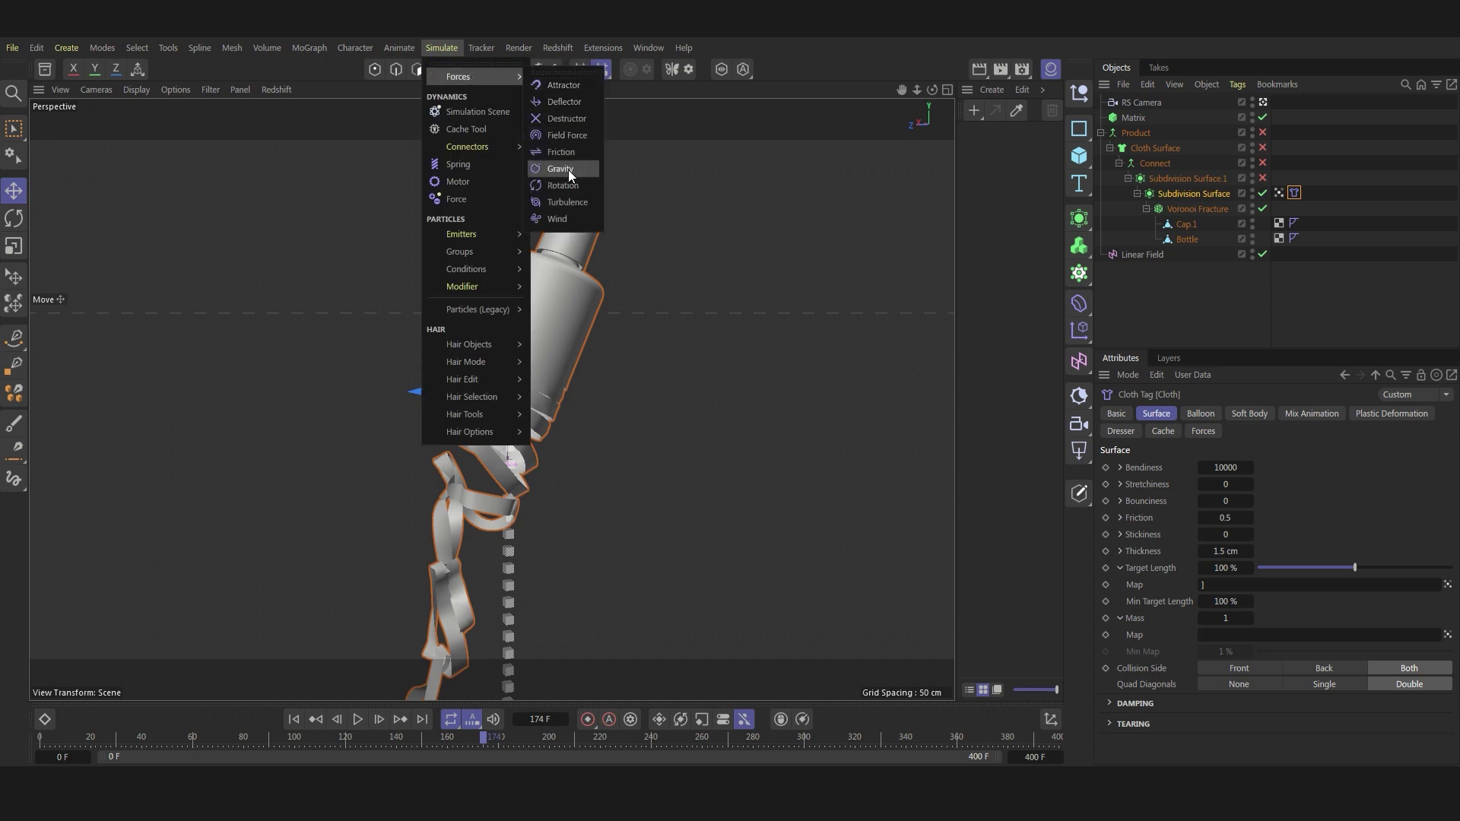
{"action": "left_click", "coordinate": [569, 200]}
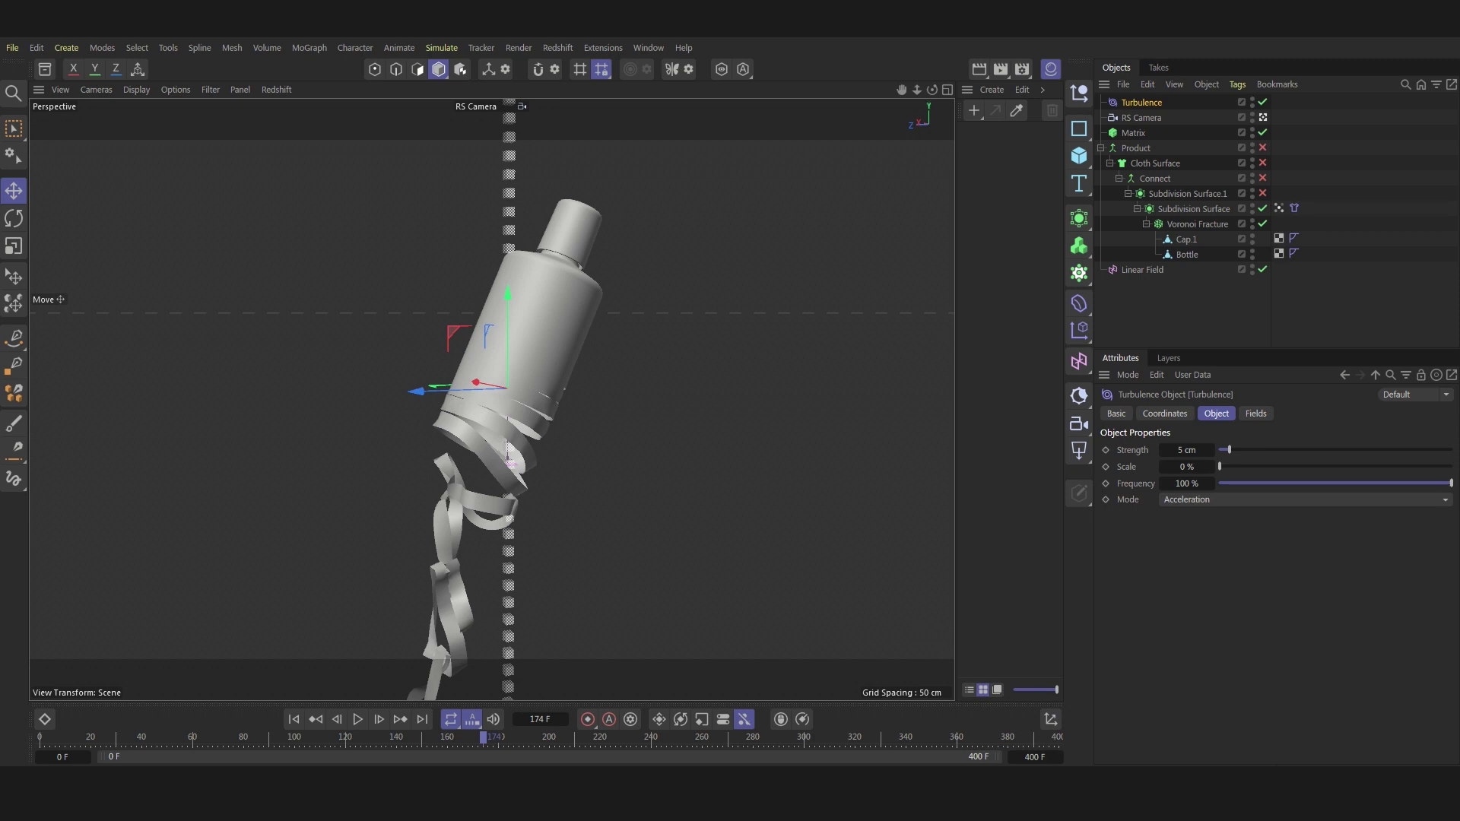
{"action": "double_click", "coordinate": [1187, 451]}
{"action": "double_click", "coordinate": [1188, 467]}
{"action": "type", "text": "13"}
{"action": "key", "text": "Return"}
Replay the simulation to see the turbulence twist the ribbons, then rewind.
{"action": "left_click", "coordinate": [294, 722]}
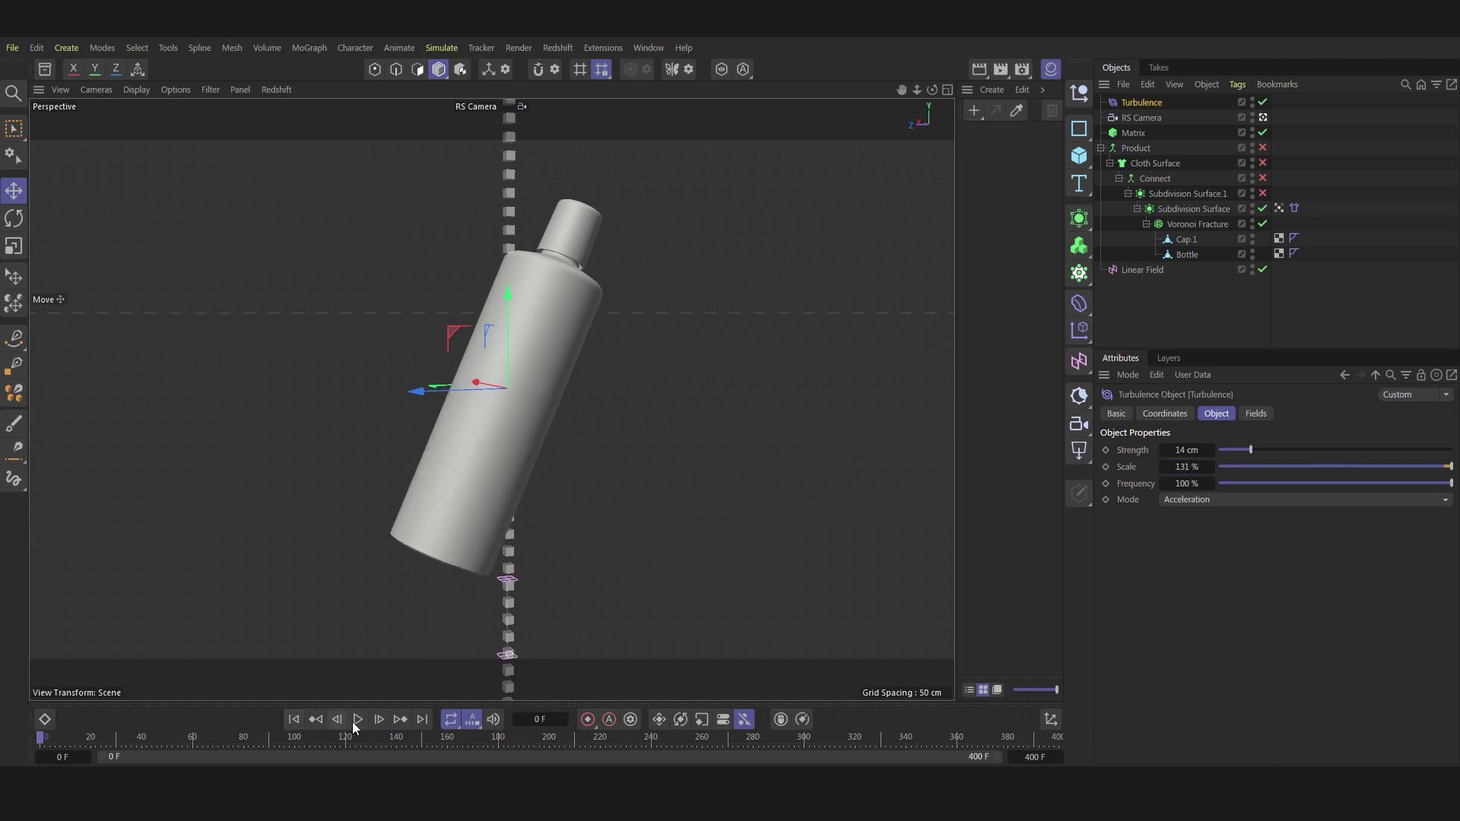
{"action": "left_click", "coordinate": [357, 721]}
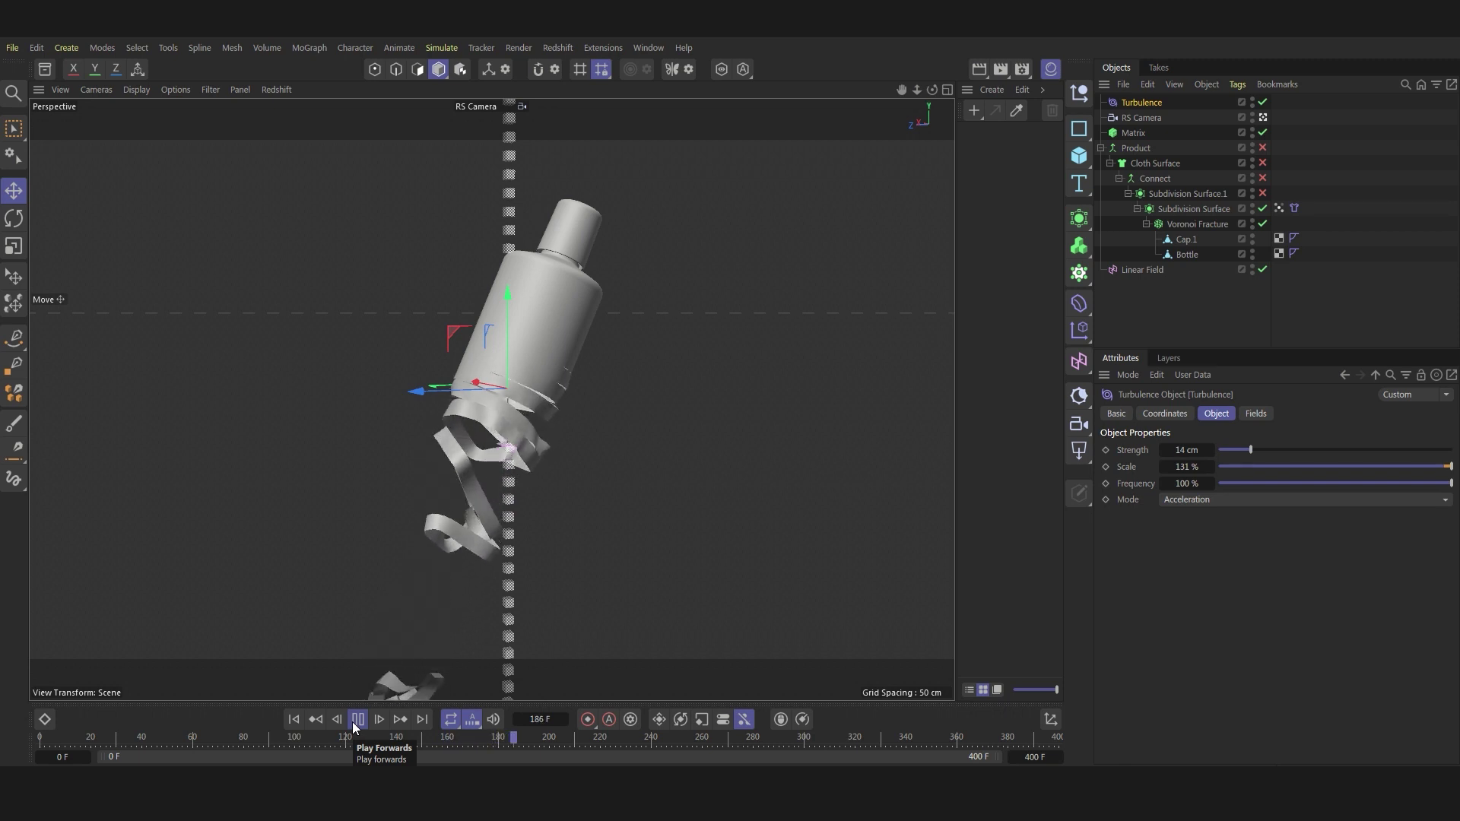
{"action": "left_click", "coordinate": [356, 720]}
{"action": "left_click", "coordinate": [292, 722]}
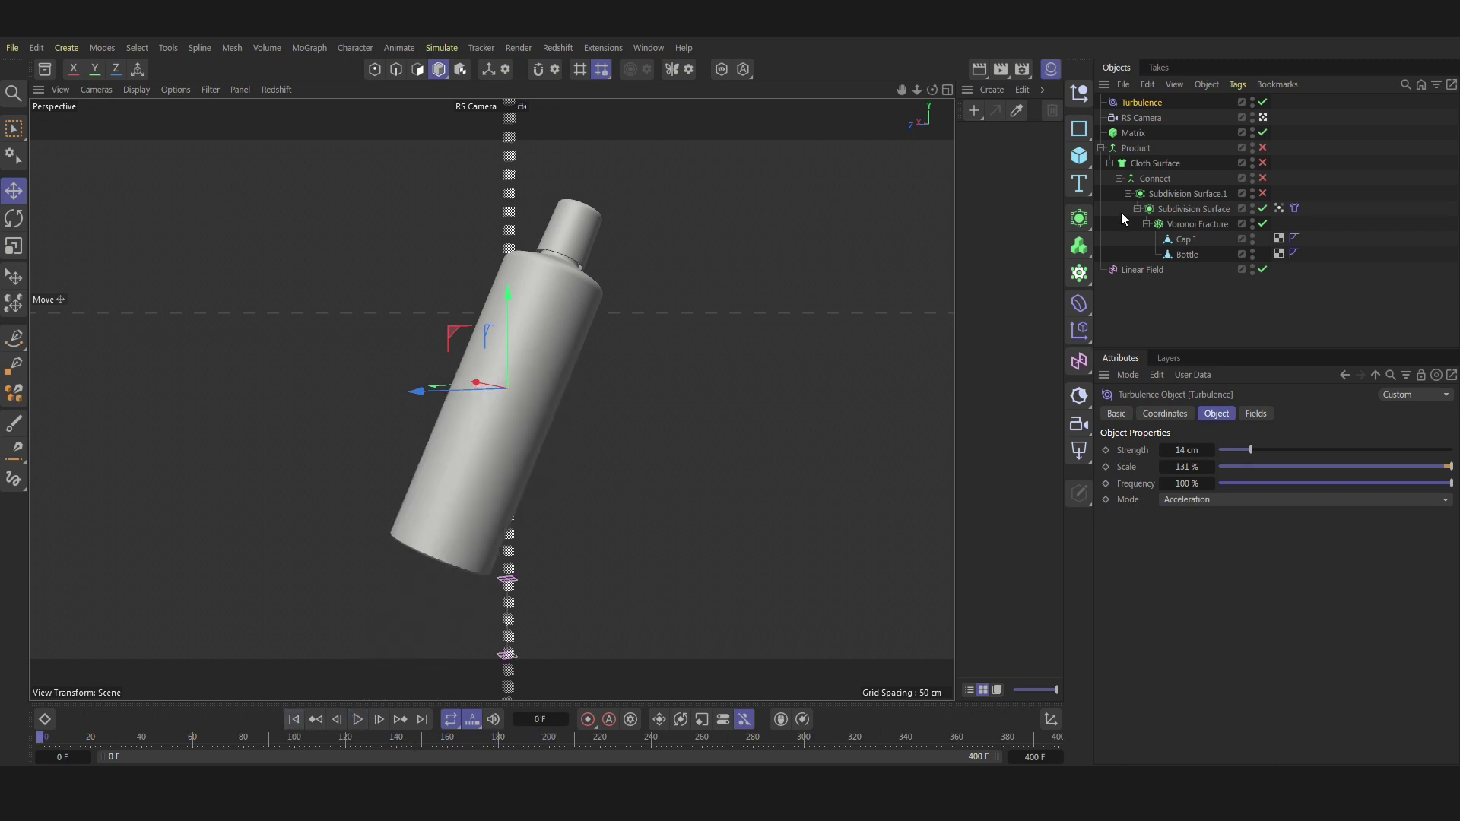
{"action": "left_click", "coordinate": [438, 48]}
{"action": "mouse_move", "coordinate": [468, 76]}
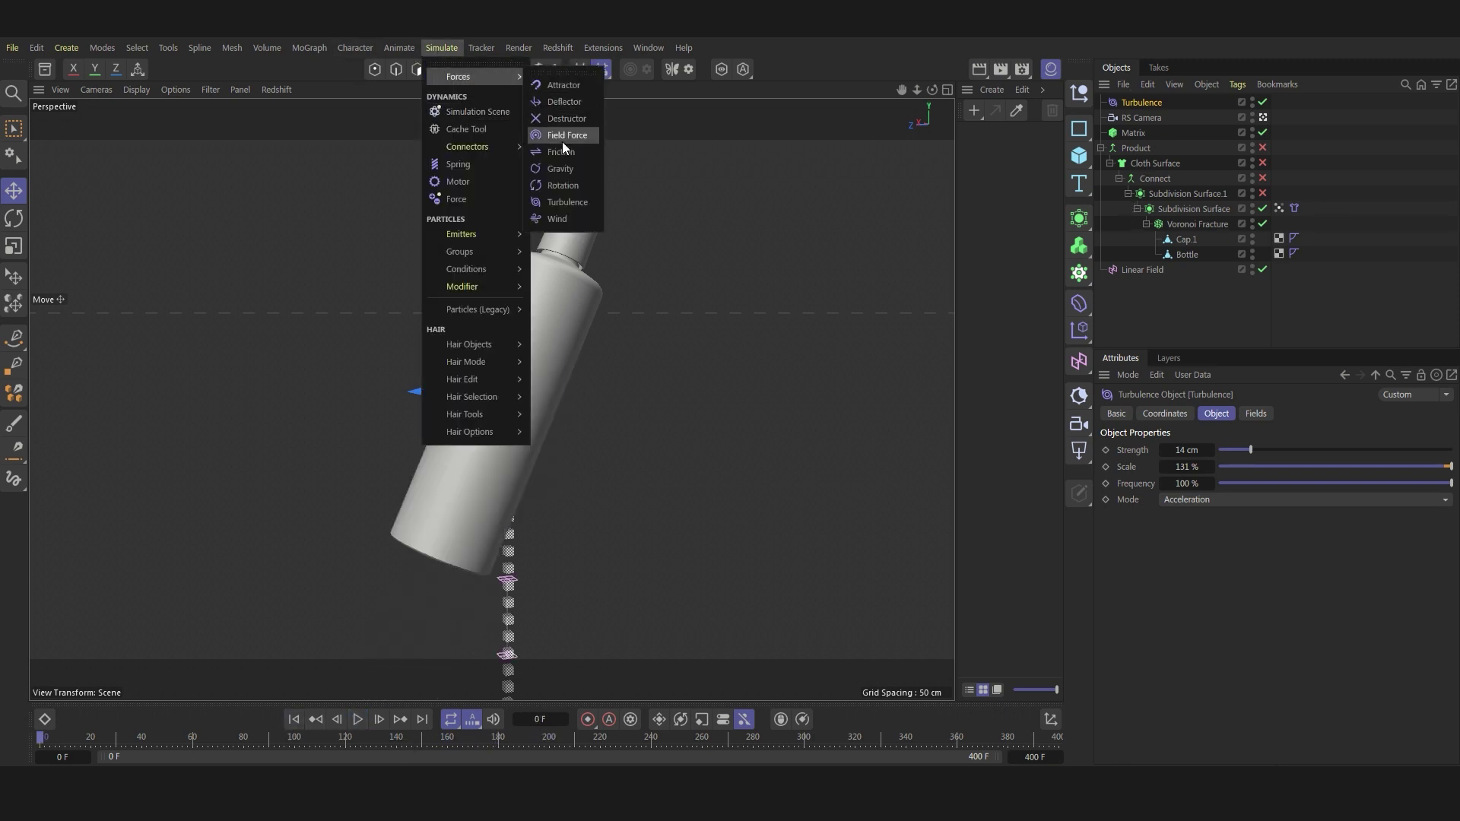
Add a Friction force at strength 5, replay the simulation, then show Project Settings' simulation options.
{"action": "left_click", "coordinate": [565, 152]}
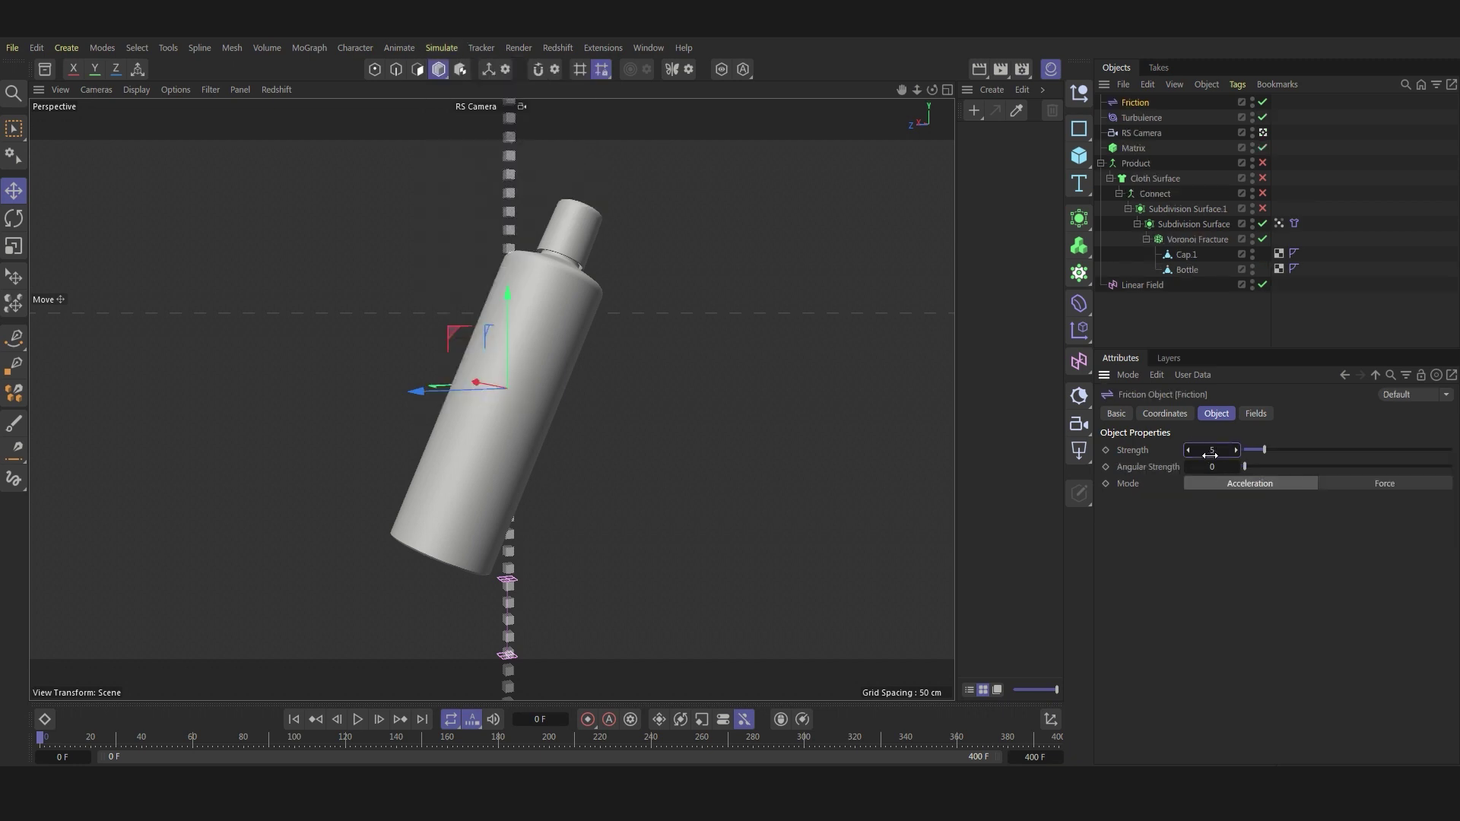
{"action": "left_click", "coordinate": [365, 723]}
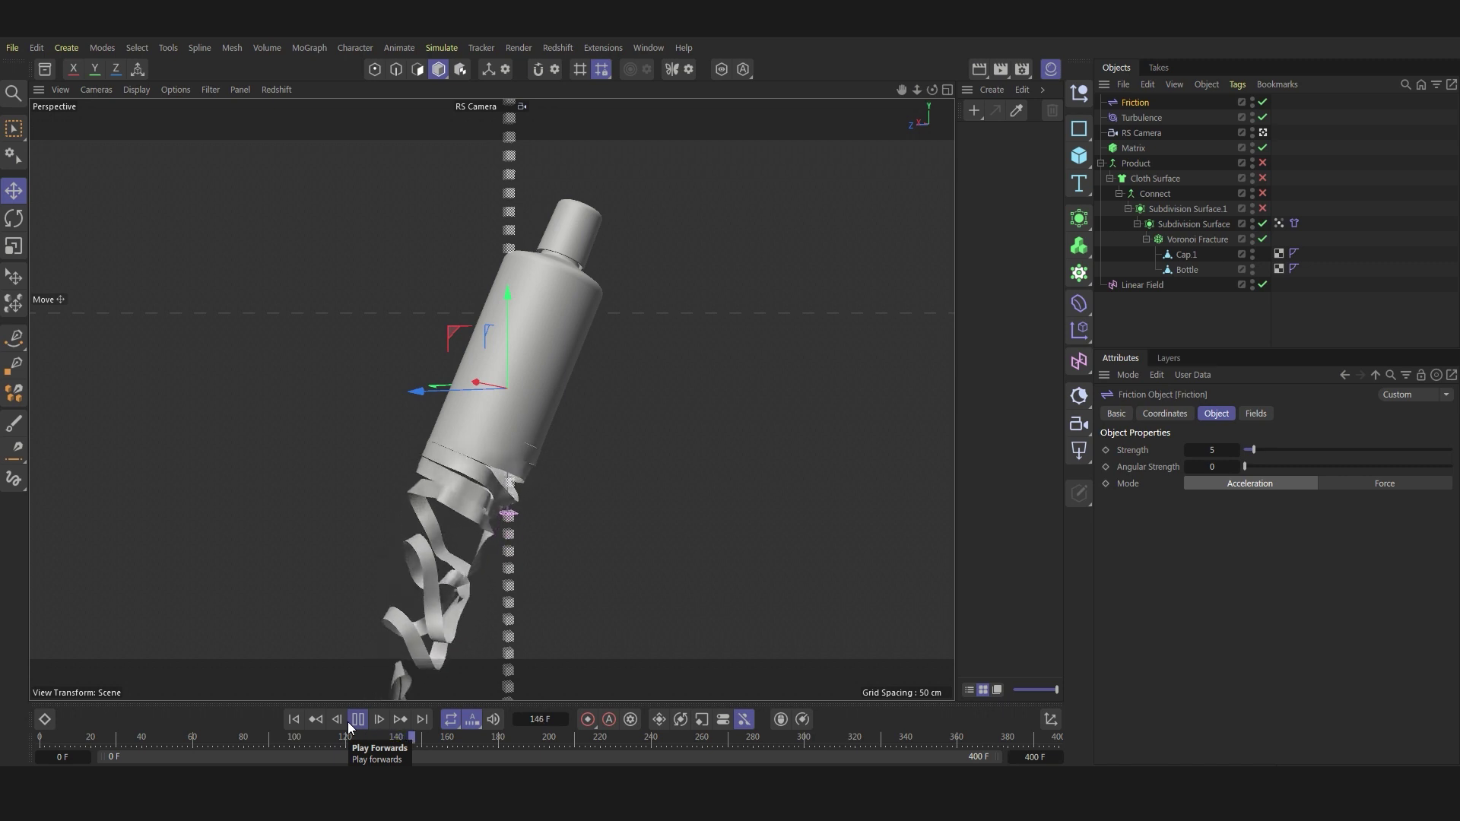
{"action": "left_click", "coordinate": [357, 719]}
{"action": "key", "text": "ctrl+d"}
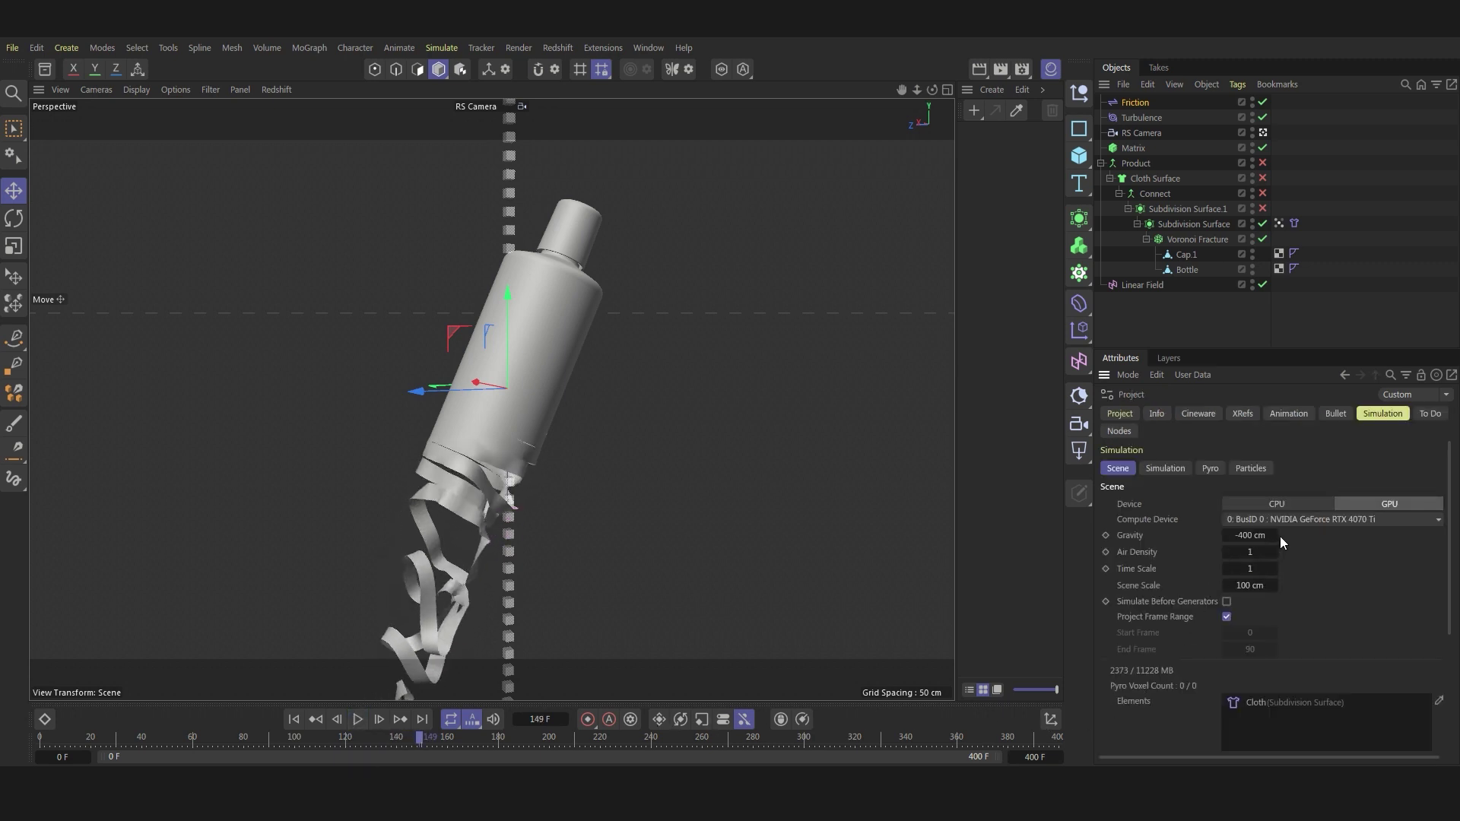
Reset scene gravity to the default -981 cm and replay the cloth simulation.
{"action": "right_click", "coordinate": [1278, 535]}
{"action": "left_click", "coordinate": [293, 719]}
{"action": "left_click", "coordinate": [357, 719]}
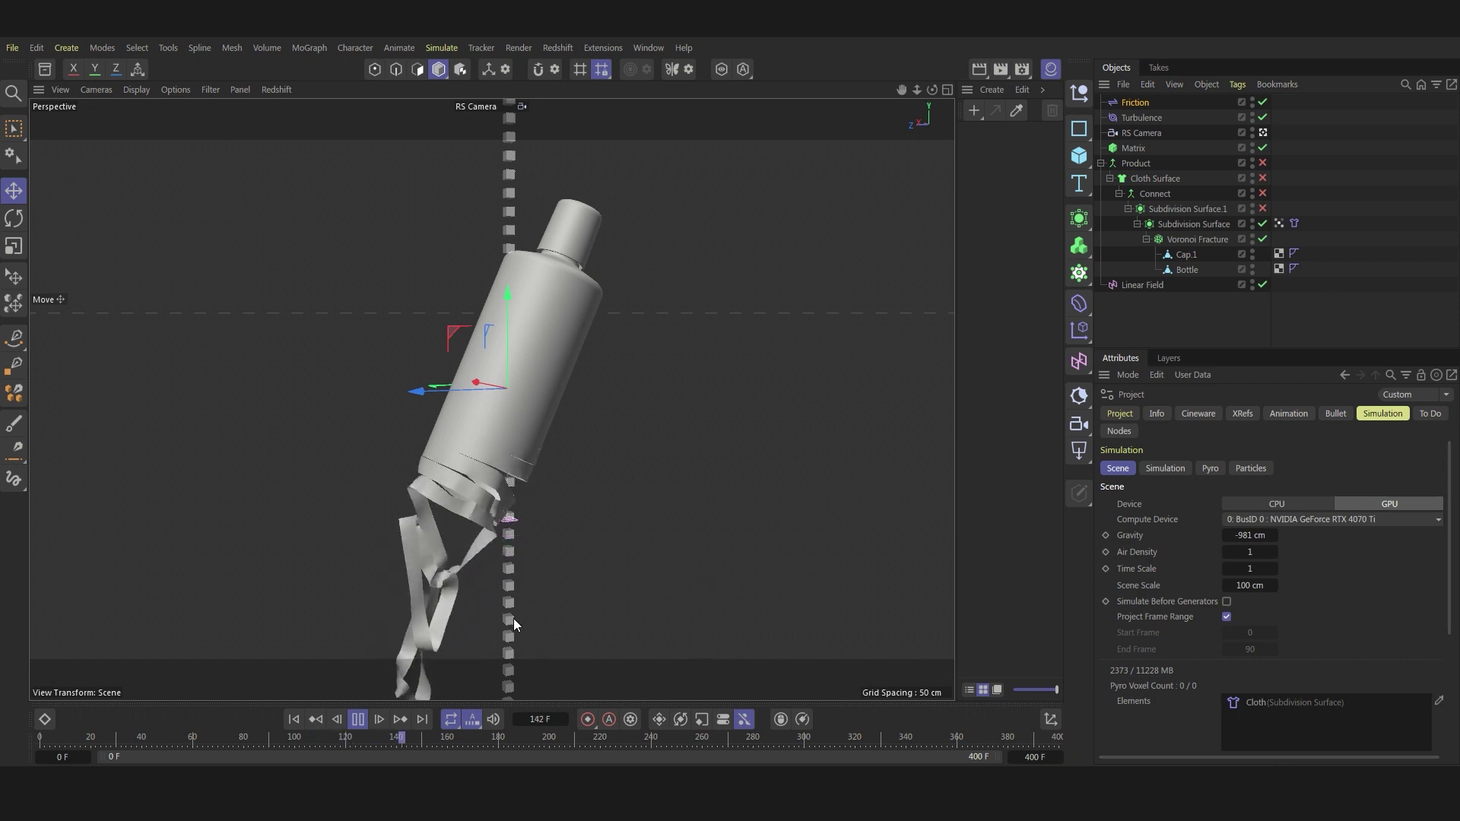
{"action": "left_click", "coordinate": [358, 719]}
Set the Cloth tag Thickness back to 5 cm, replay, and return to frame 0.
{"action": "left_click", "coordinate": [1294, 223]}
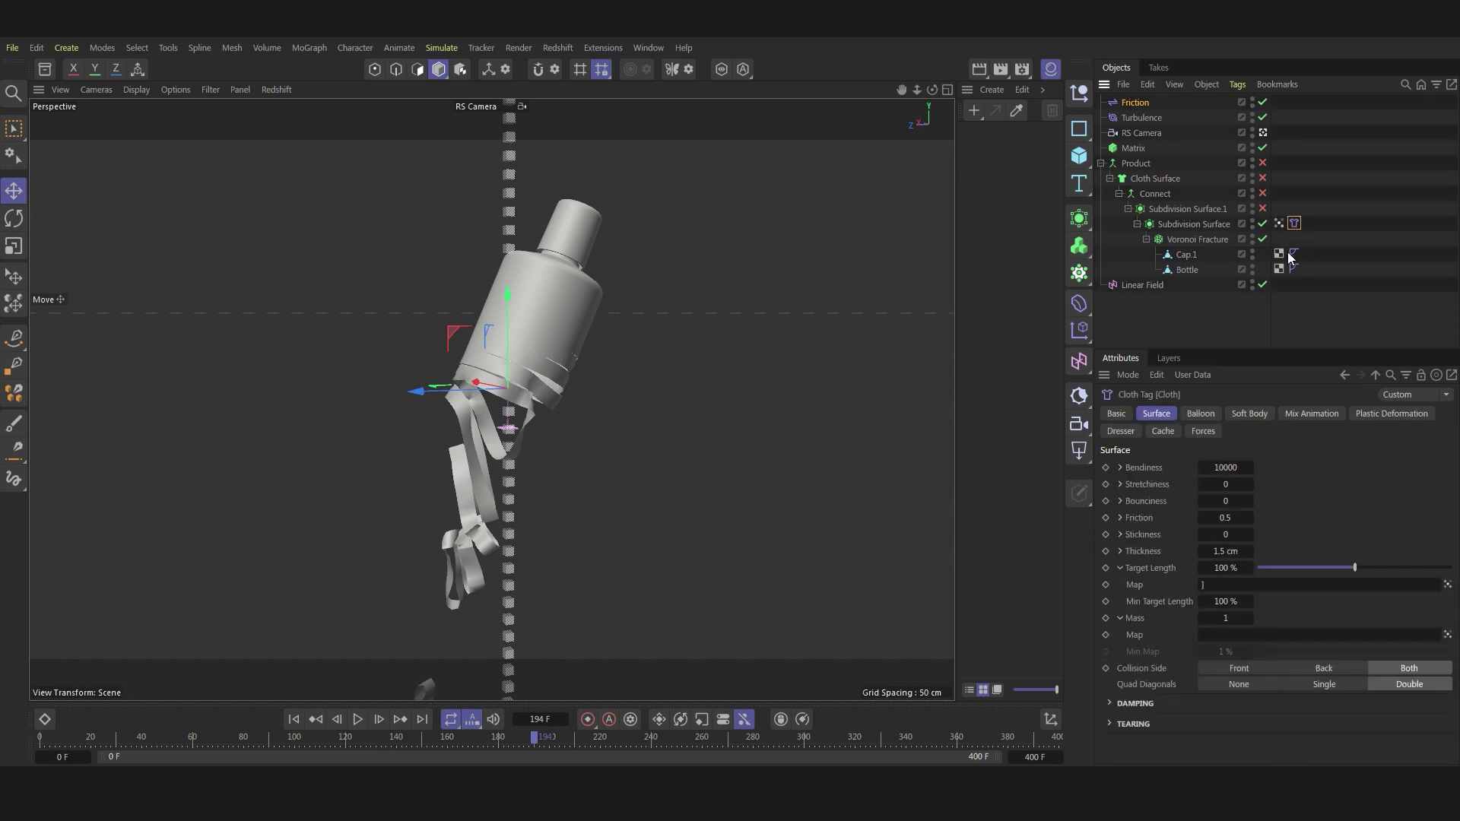
{"action": "left_click", "coordinate": [1226, 551]}
{"action": "type", "text": "5"}
{"action": "left_click", "coordinate": [1214, 589]}
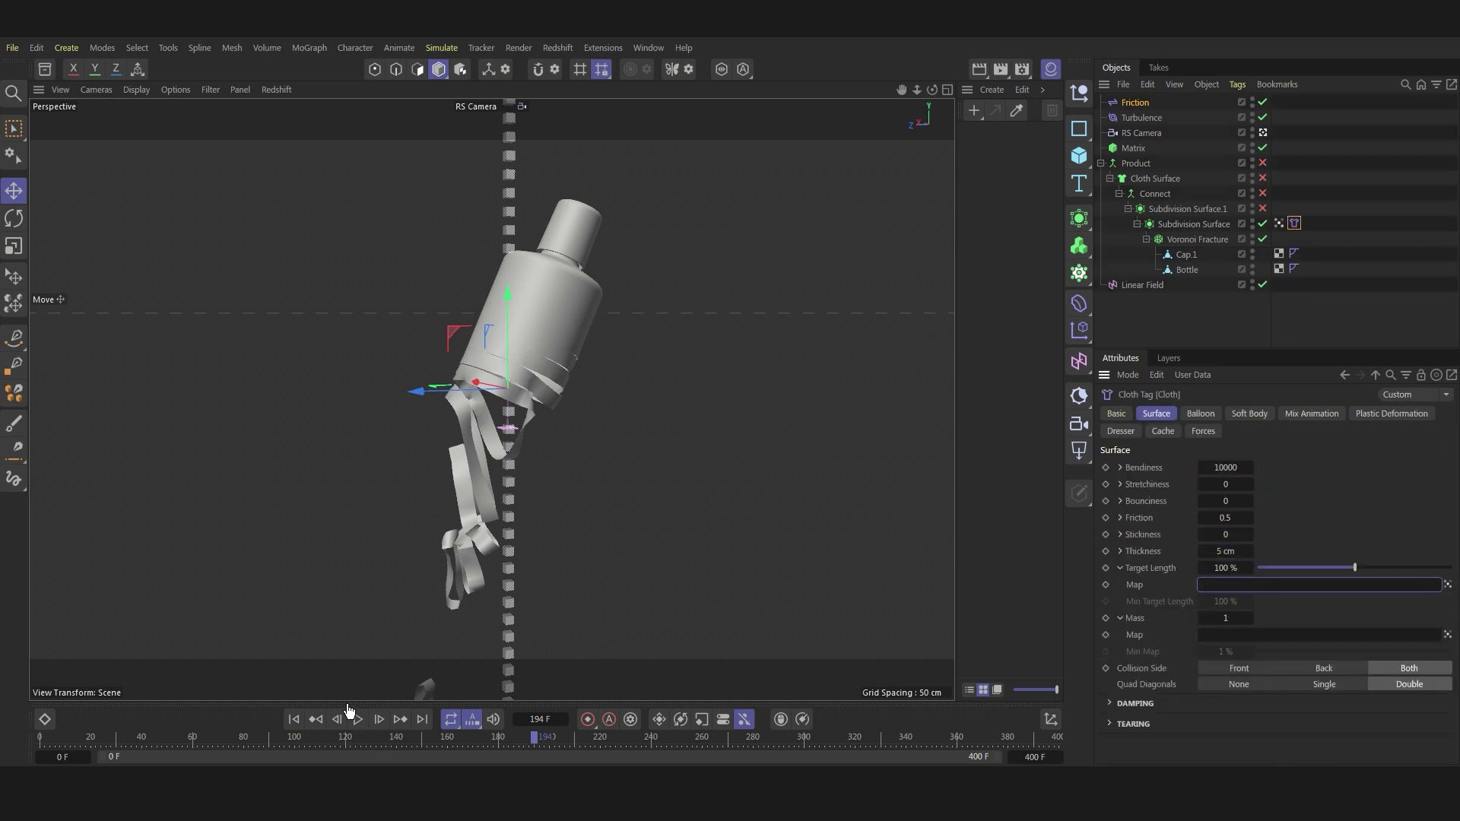
{"action": "left_click", "coordinate": [286, 719]}
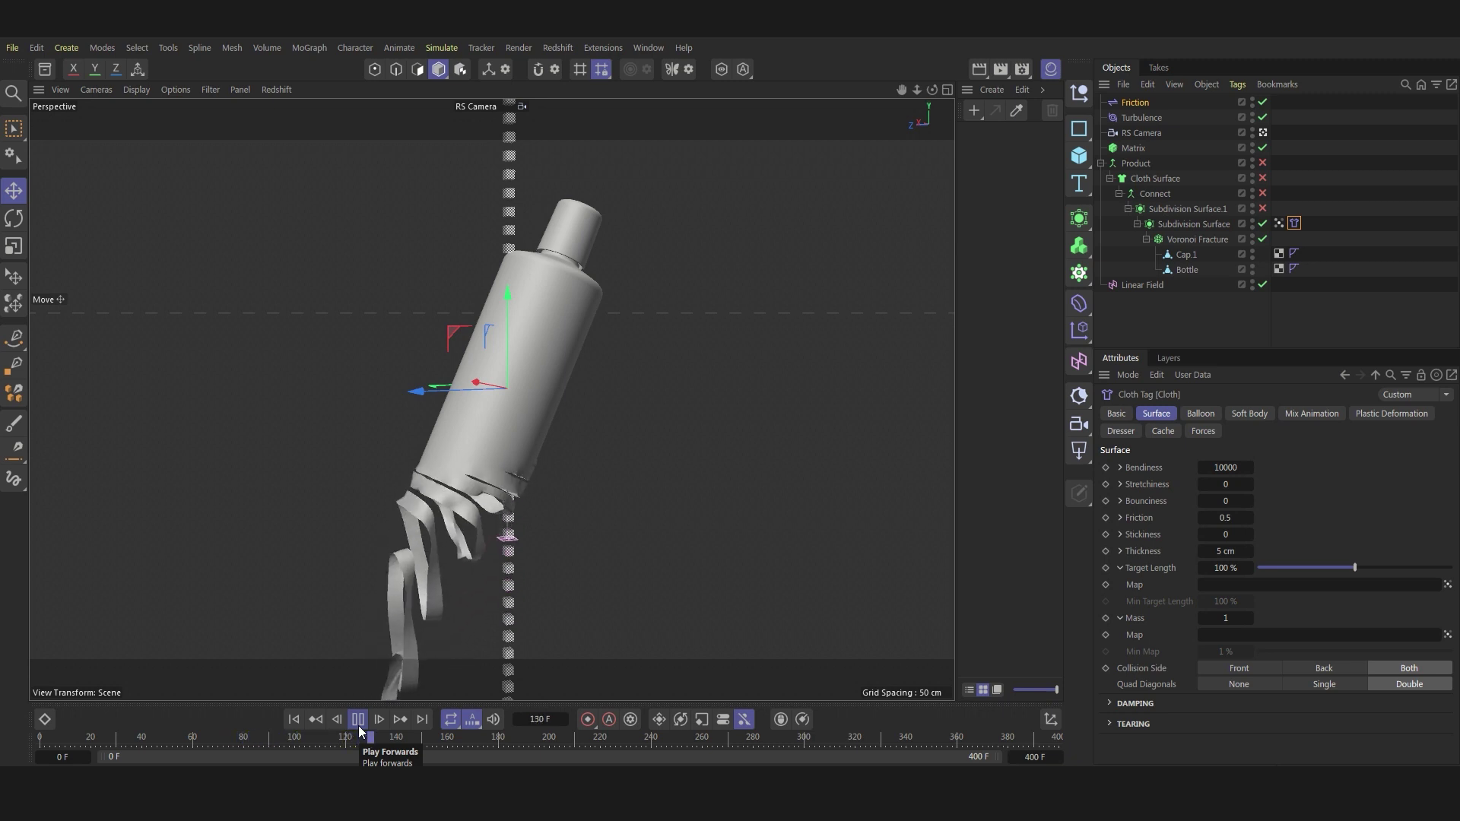
{"action": "left_click", "coordinate": [358, 719]}
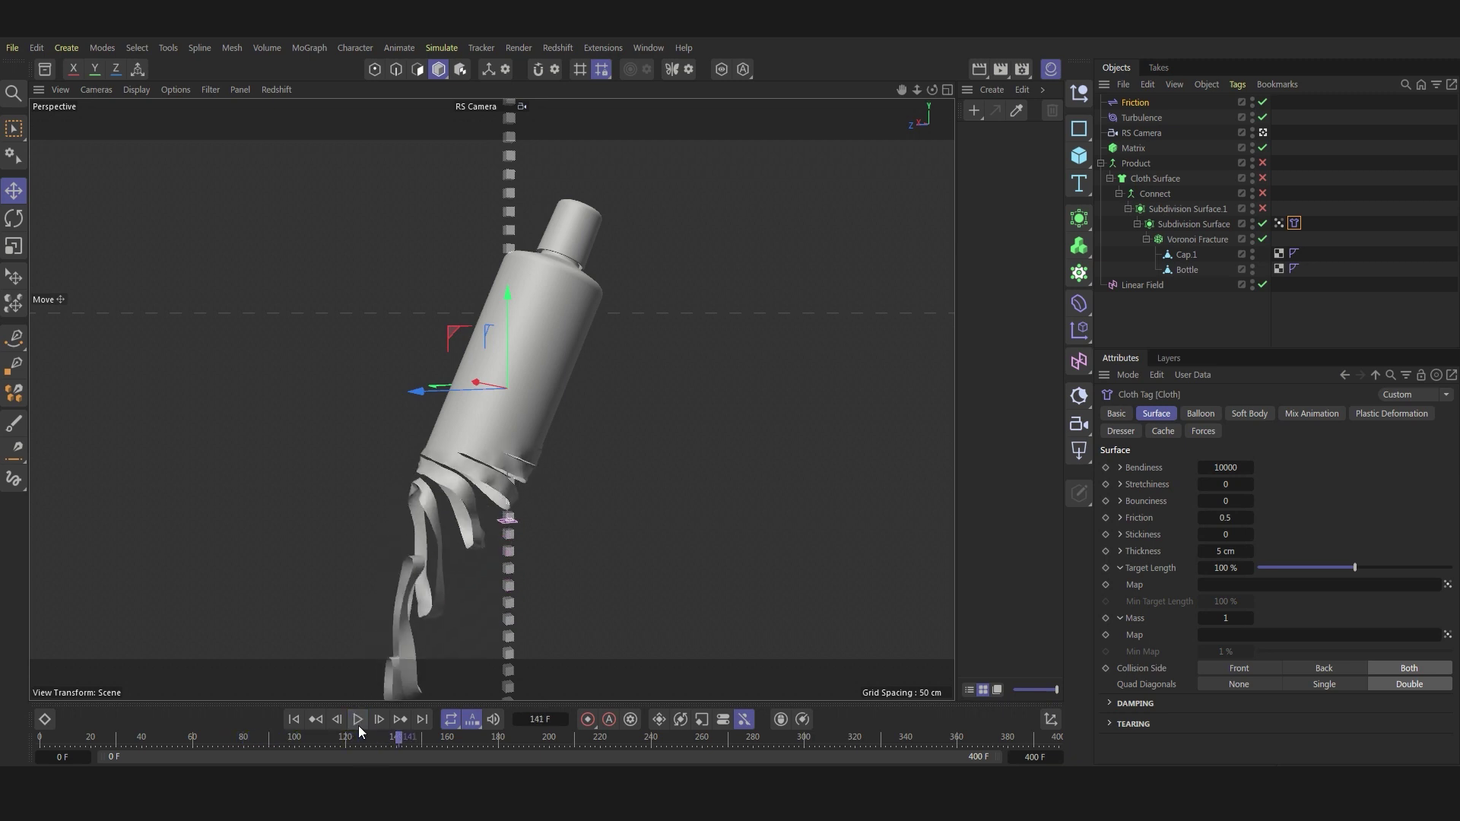
{"action": "left_click", "coordinate": [294, 726]}
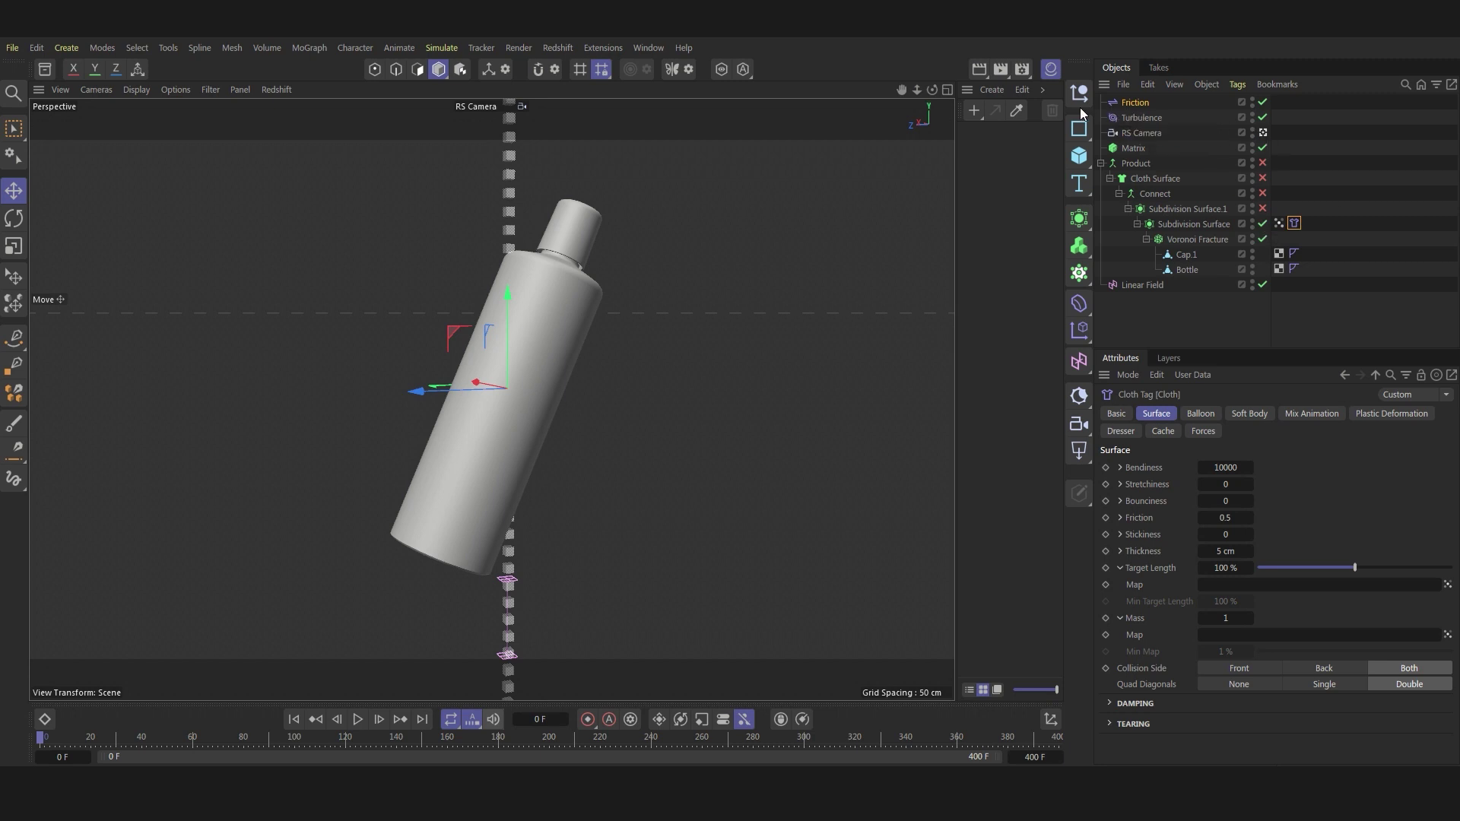
Add a Field Force to the scene from the Forces list.
{"action": "left_click", "coordinate": [1135, 103]}
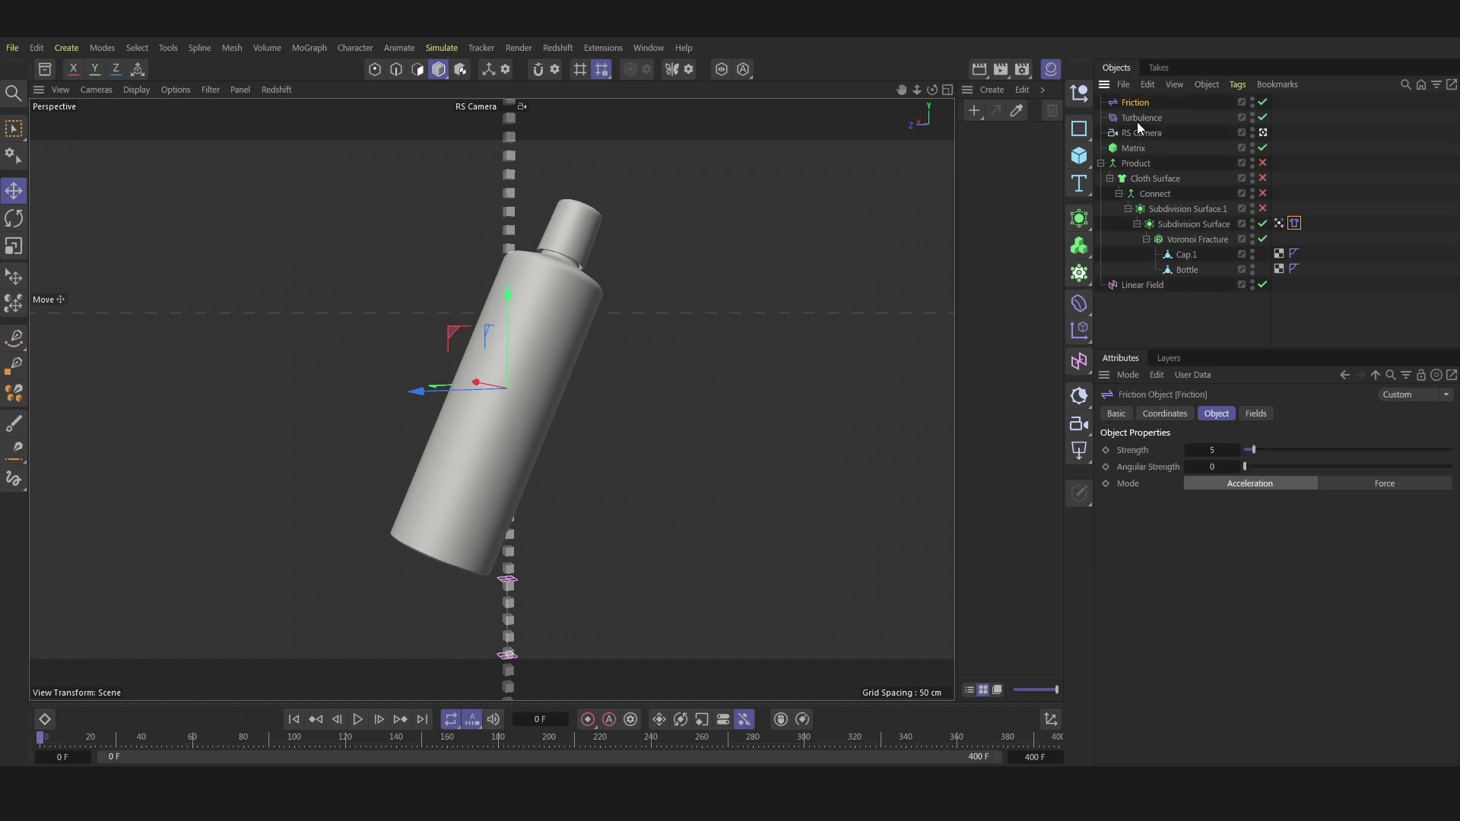
{"action": "left_click", "coordinate": [429, 47]}
{"action": "mouse_move", "coordinate": [469, 76]}
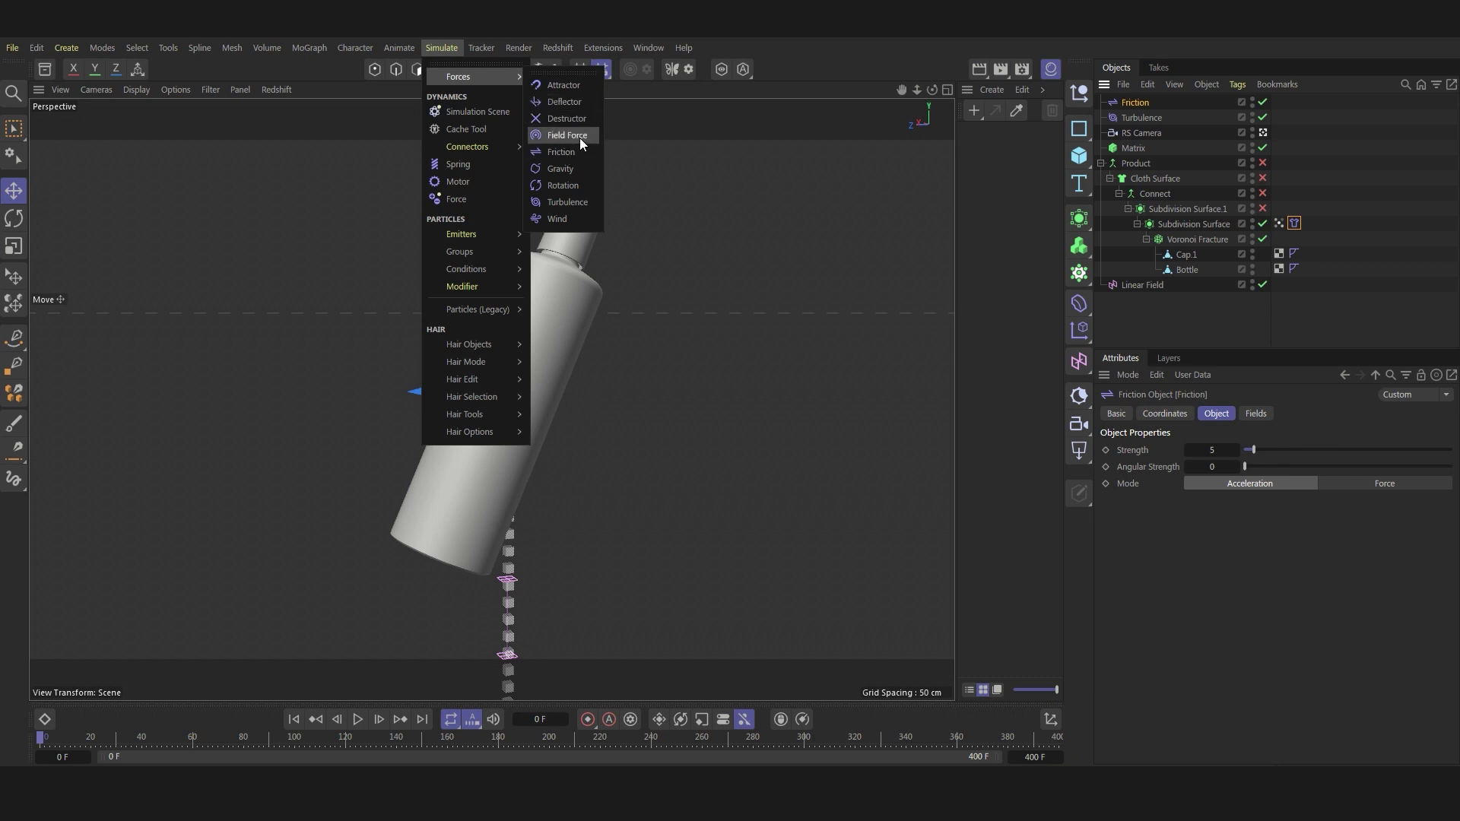
{"action": "left_click", "coordinate": [579, 139]}
Drive the Field Force with a Radial Field and set its strength to 6000.
{"action": "left_click", "coordinate": [1133, 575]}
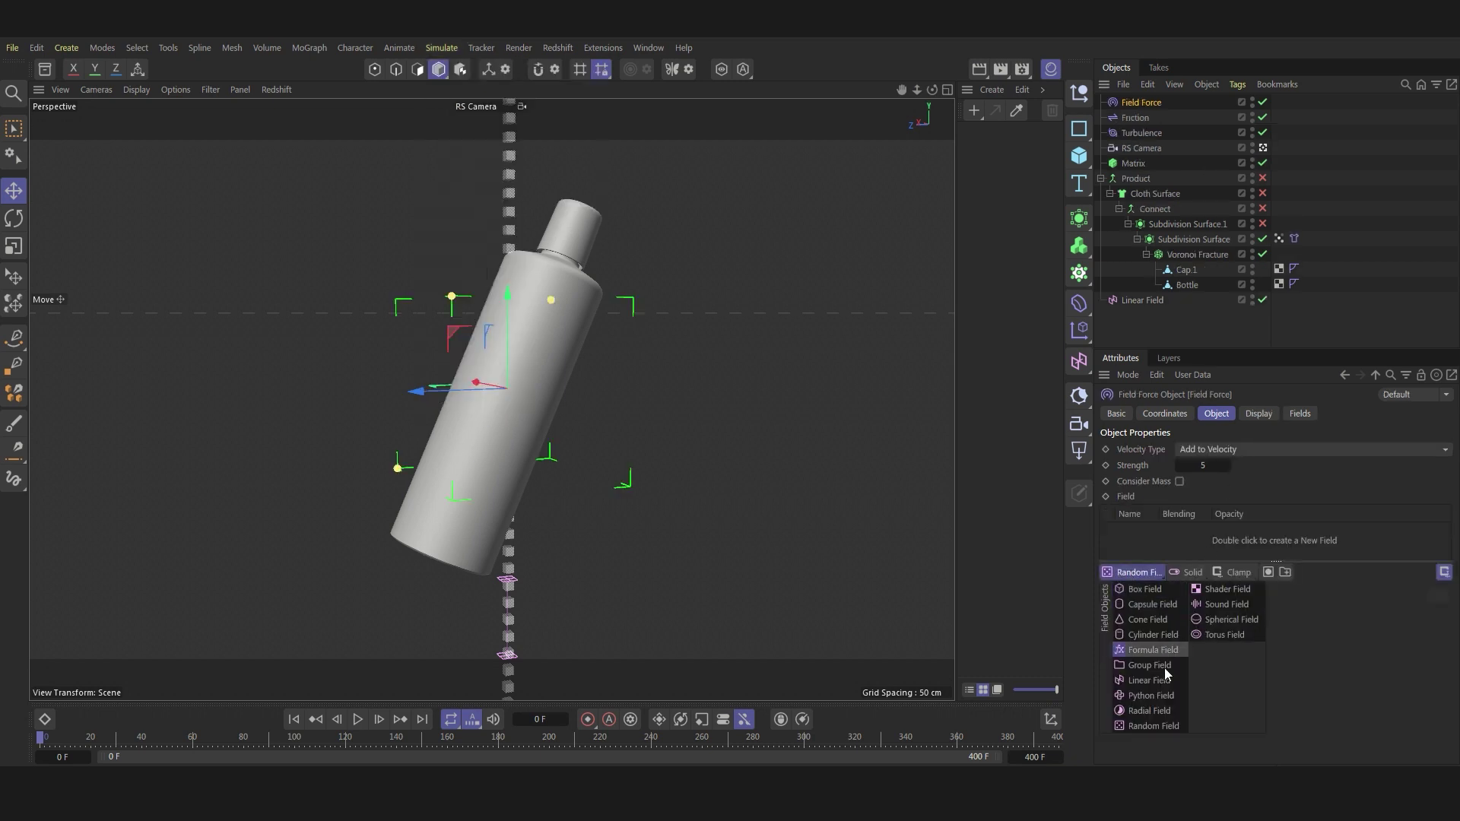
{"action": "left_click", "coordinate": [1151, 713]}
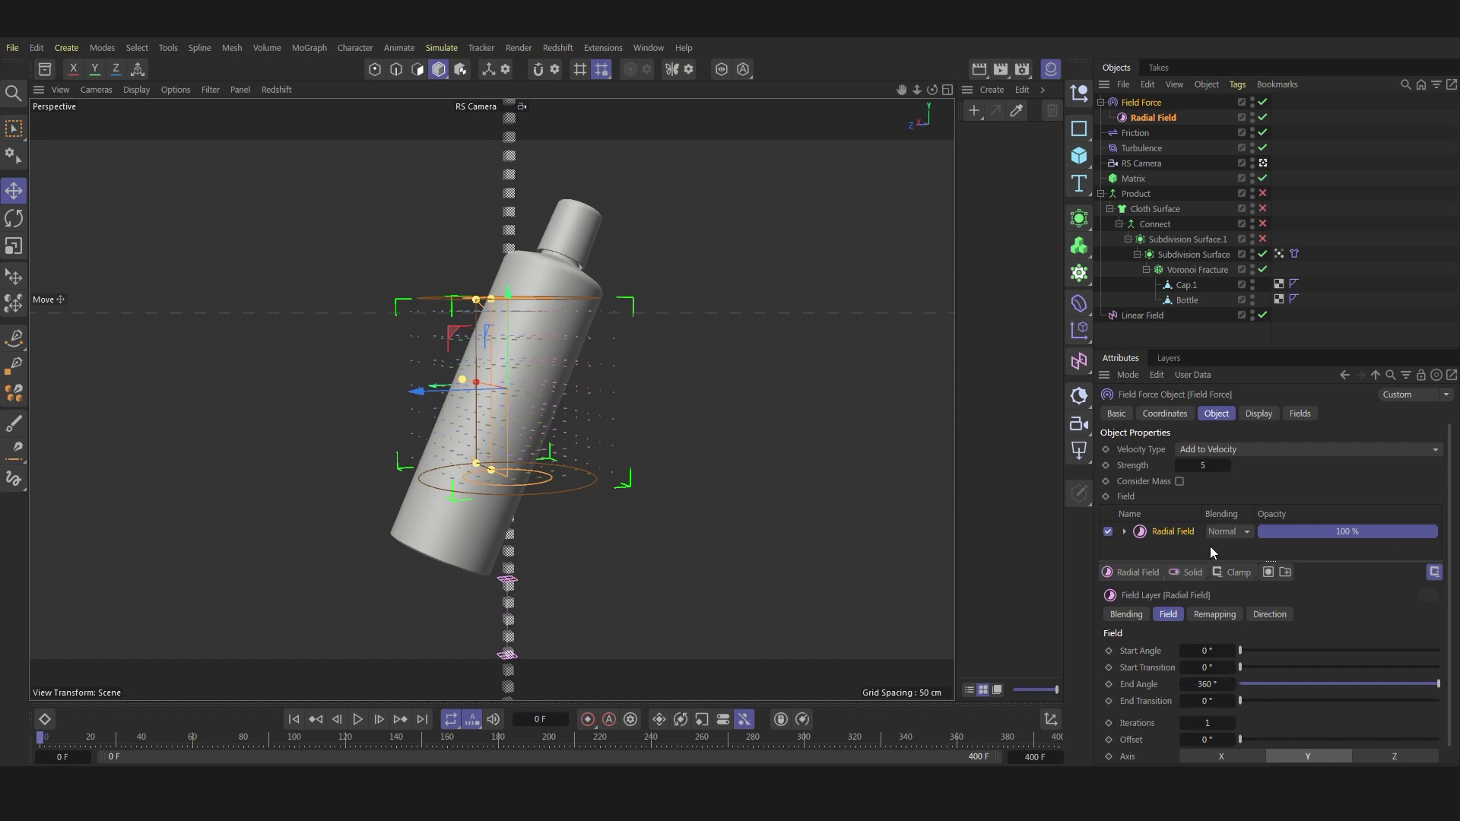
{"action": "left_click", "coordinate": [1140, 614]}
{"action": "left_click", "coordinate": [1206, 674]}
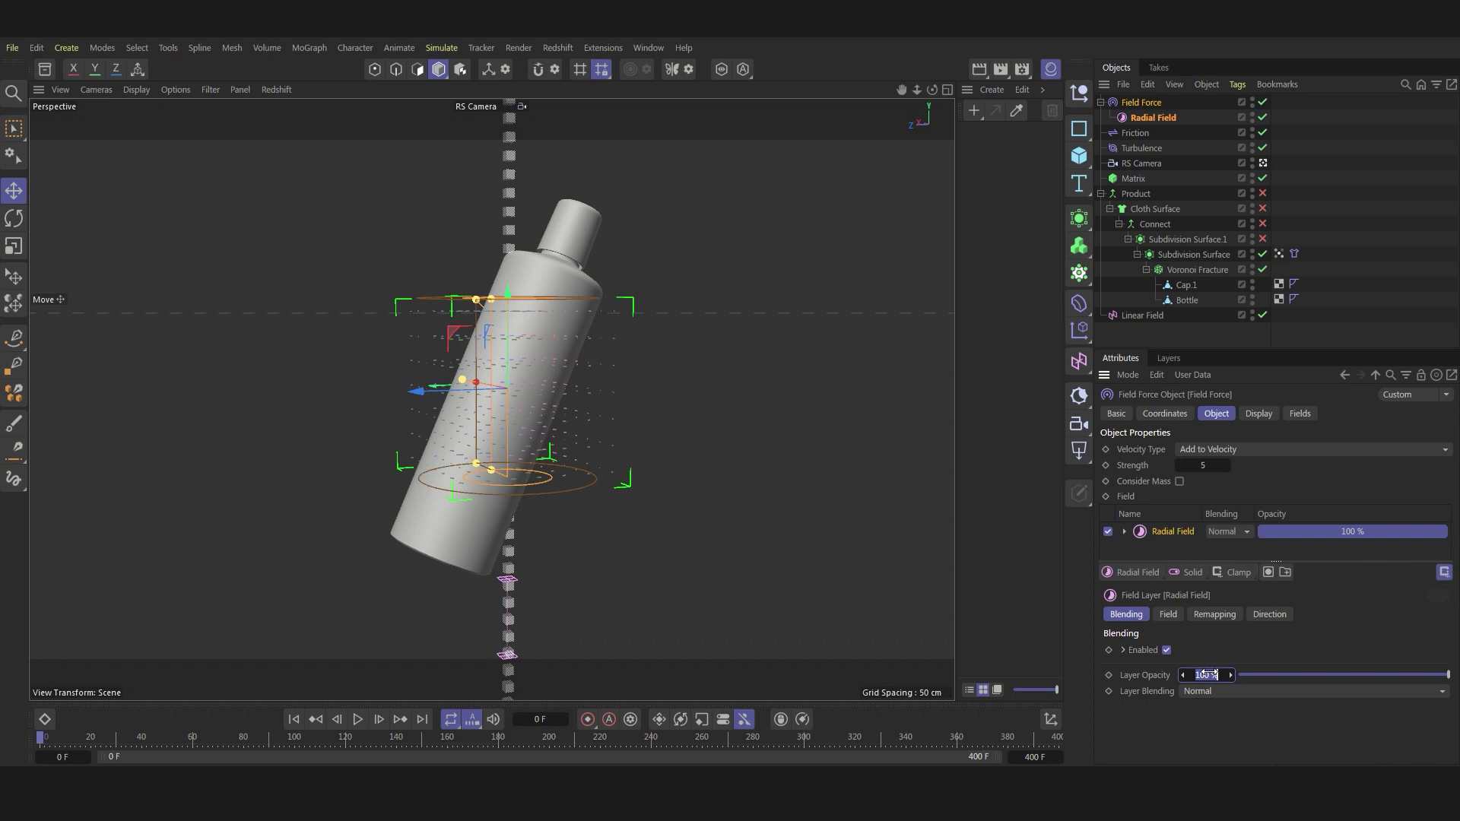
{"action": "key", "text": "Return"}
{"action": "type", "text": "000"}
{"action": "key", "text": "Return"}
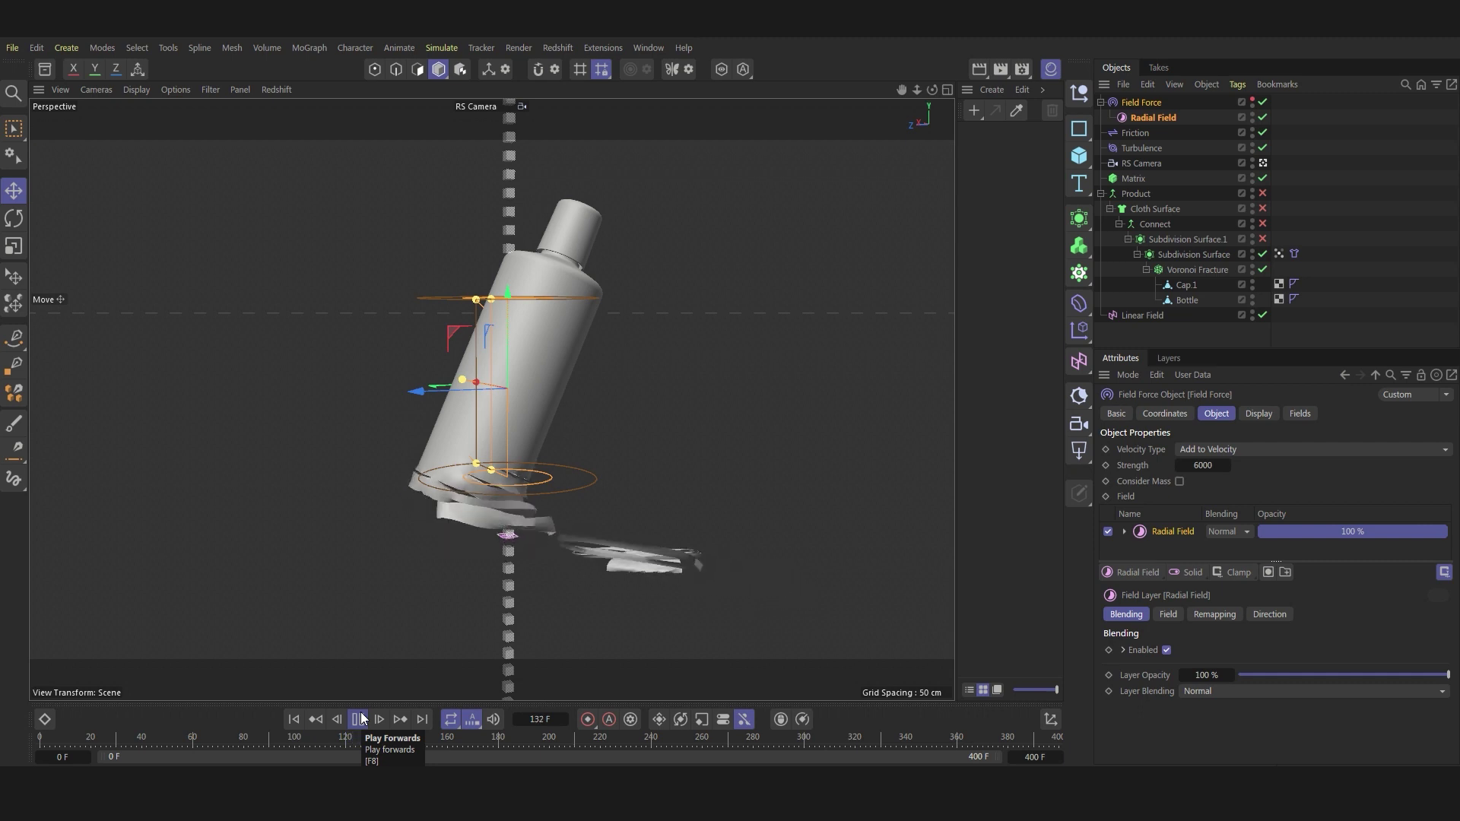
Replay the radial blast from the first frame to inspect the result.
{"action": "left_click", "coordinate": [358, 718]}
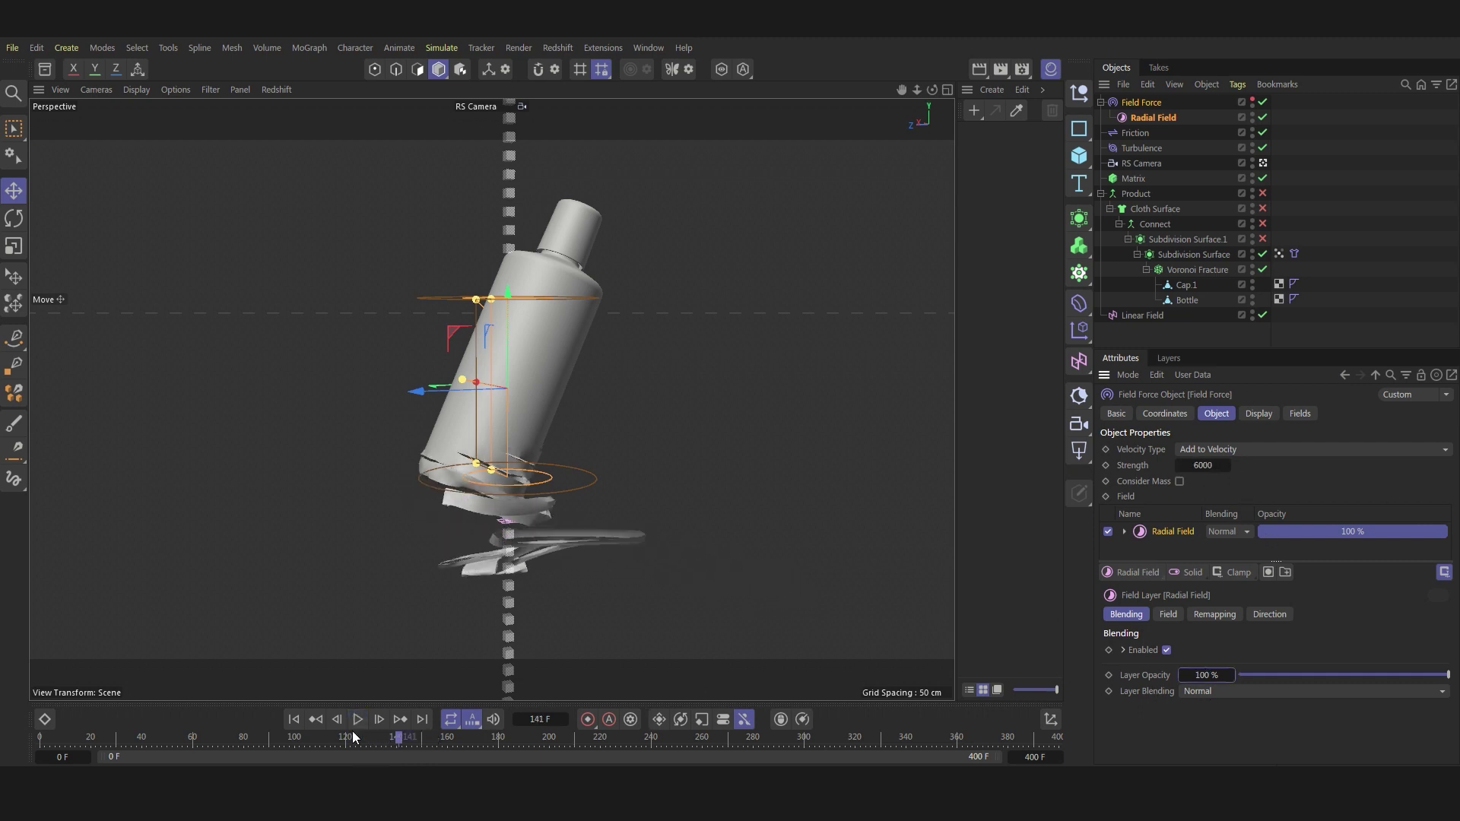
{"action": "left_click", "coordinate": [293, 718]}
{"action": "left_click", "coordinate": [358, 718]}
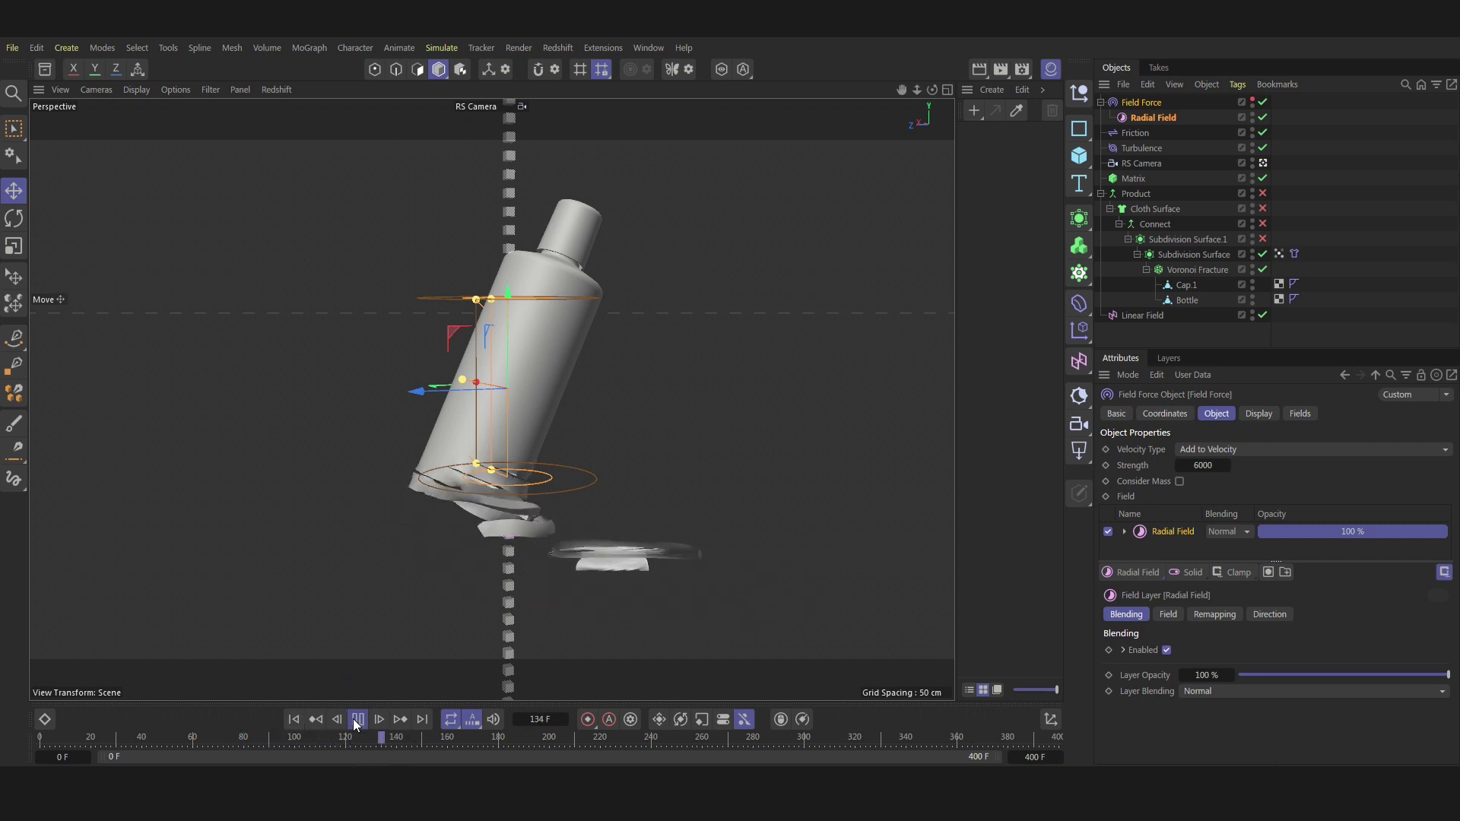
{"action": "left_click", "coordinate": [357, 720]}
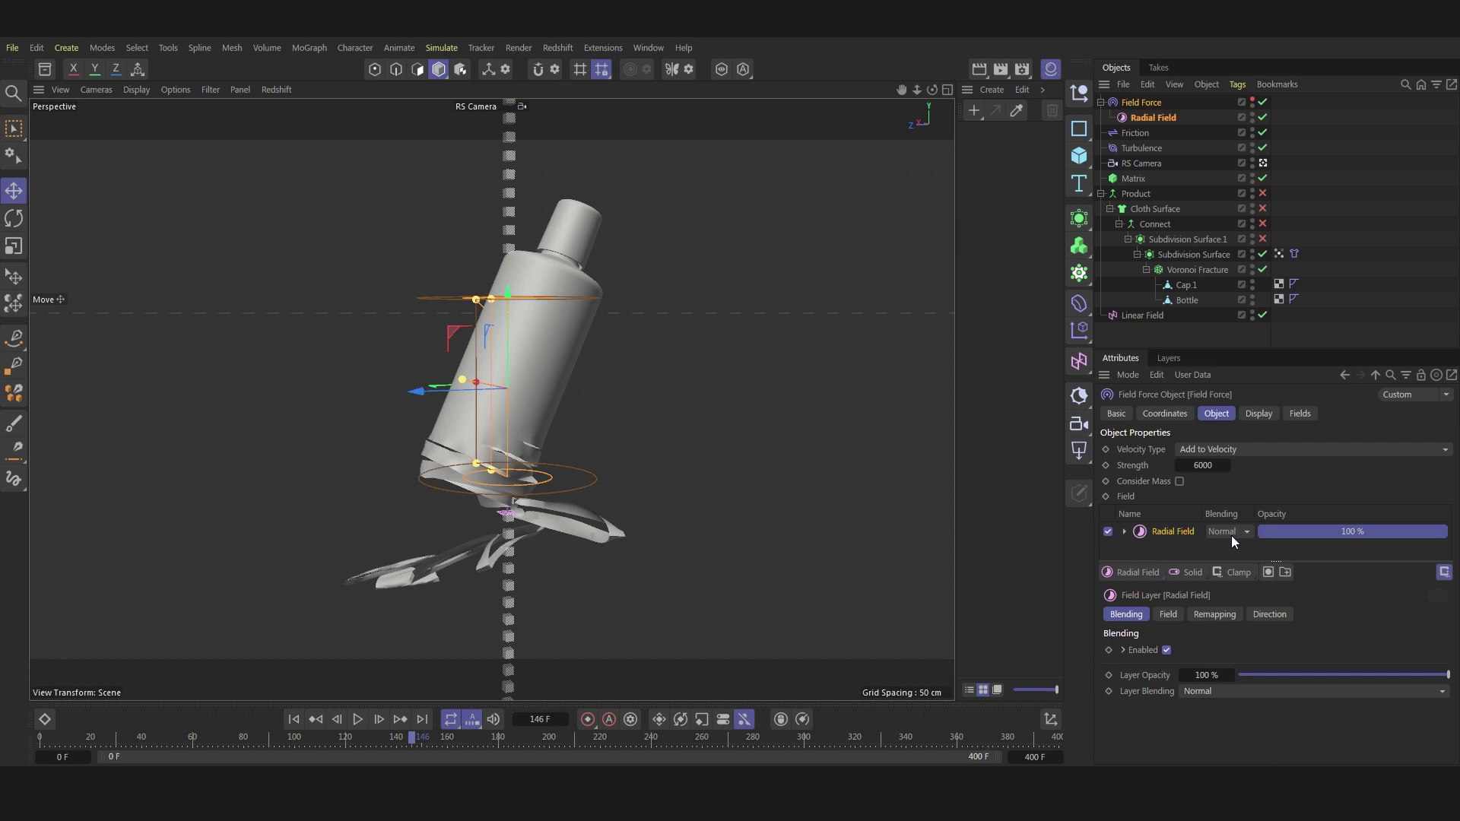
Set the Radial Field layer to 5.3% opacity with Normalize direction length, then replay.
{"action": "double_click", "coordinate": [1207, 675]}
{"action": "key", "text": "Return"}
{"action": "left_click", "coordinate": [1268, 614]}
{"action": "left_click", "coordinate": [1247, 670]}
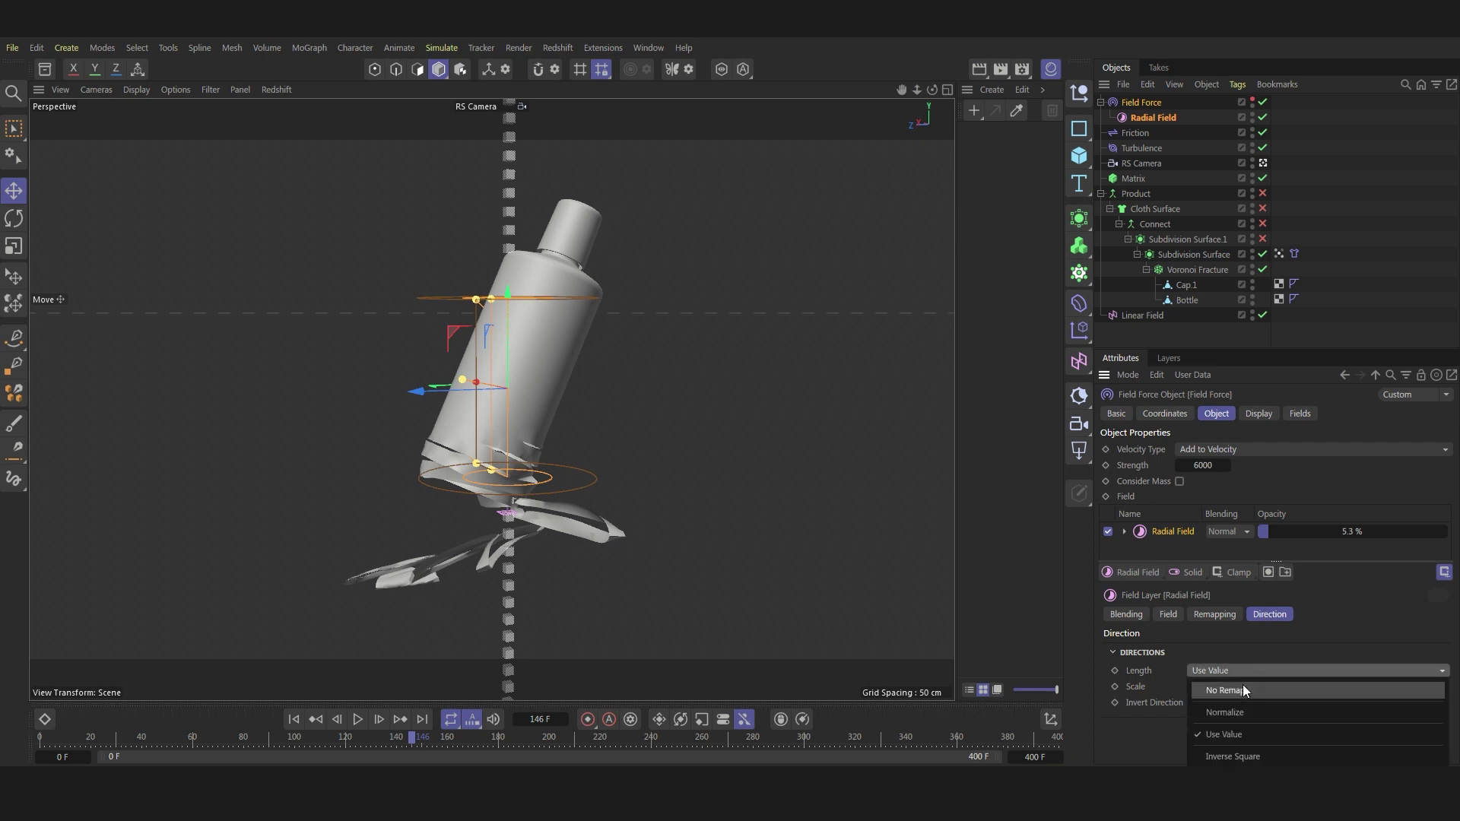
{"action": "left_click", "coordinate": [294, 719]}
{"action": "left_click", "coordinate": [357, 720]}
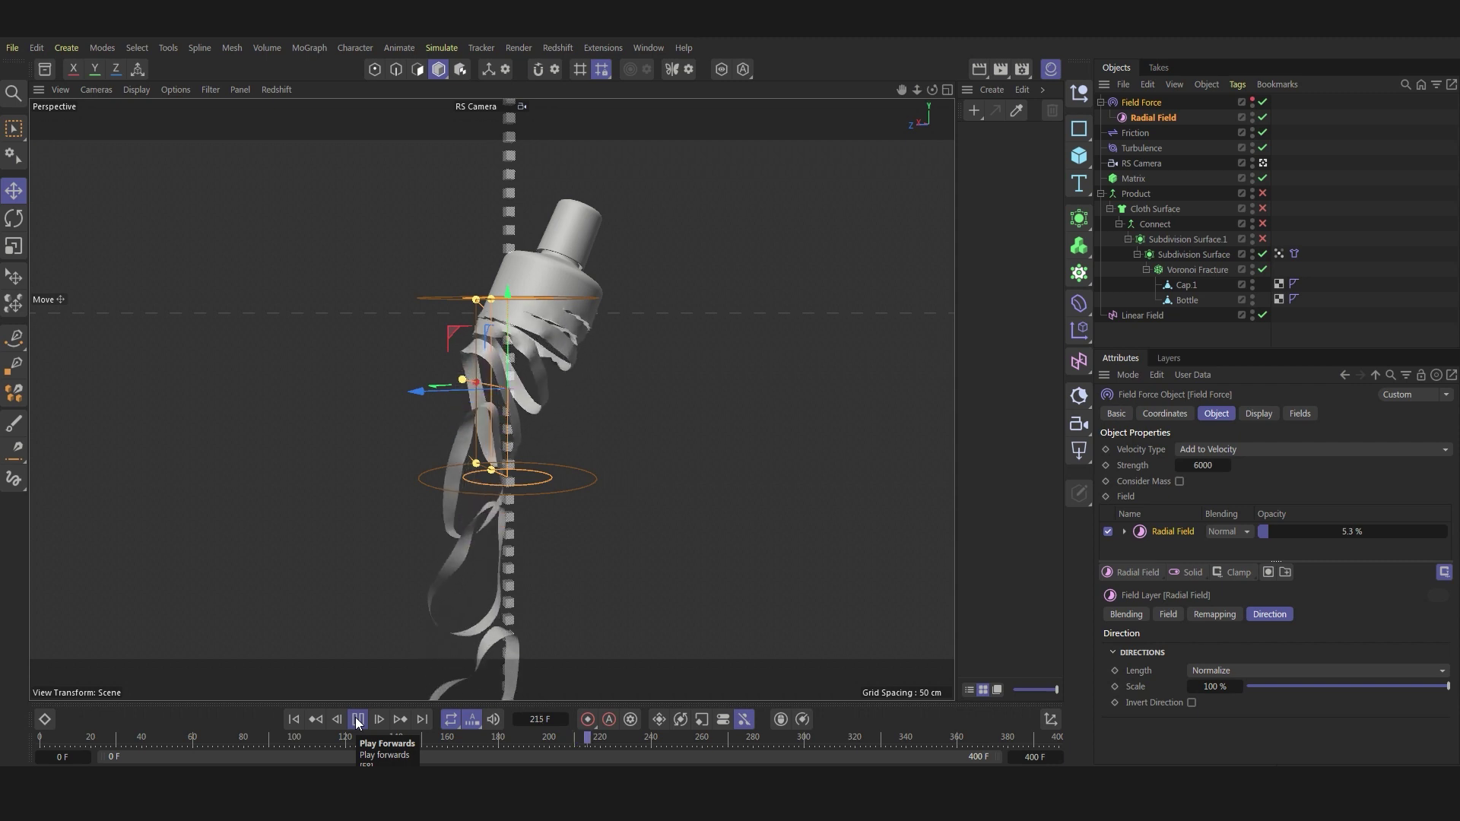
Add a Random Field layer above the Radial Field at 26% Max-blended opacity, then rewind.
{"action": "left_click", "coordinate": [357, 722]}
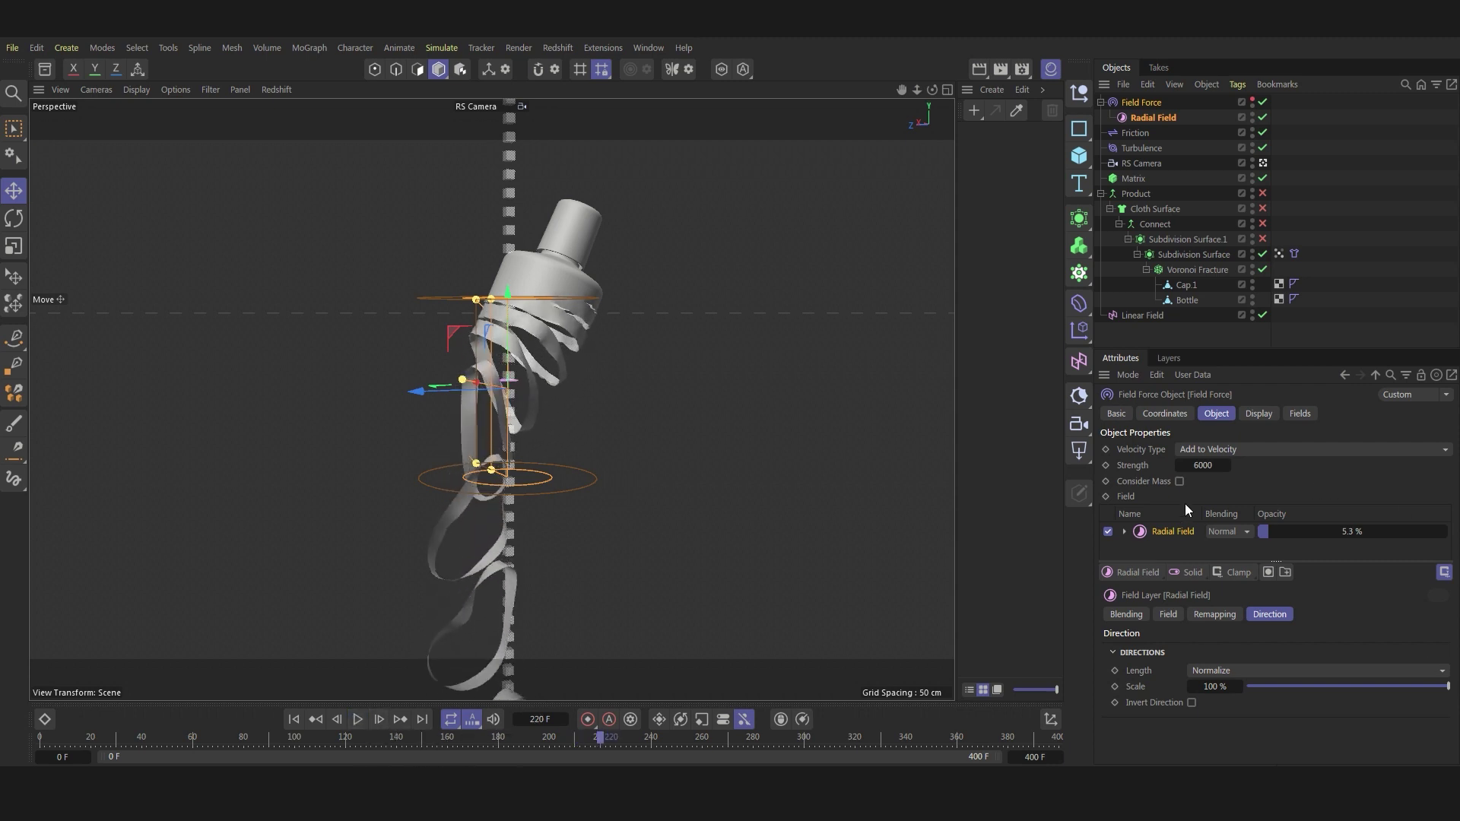
{"action": "left_click", "coordinate": [1128, 575]}
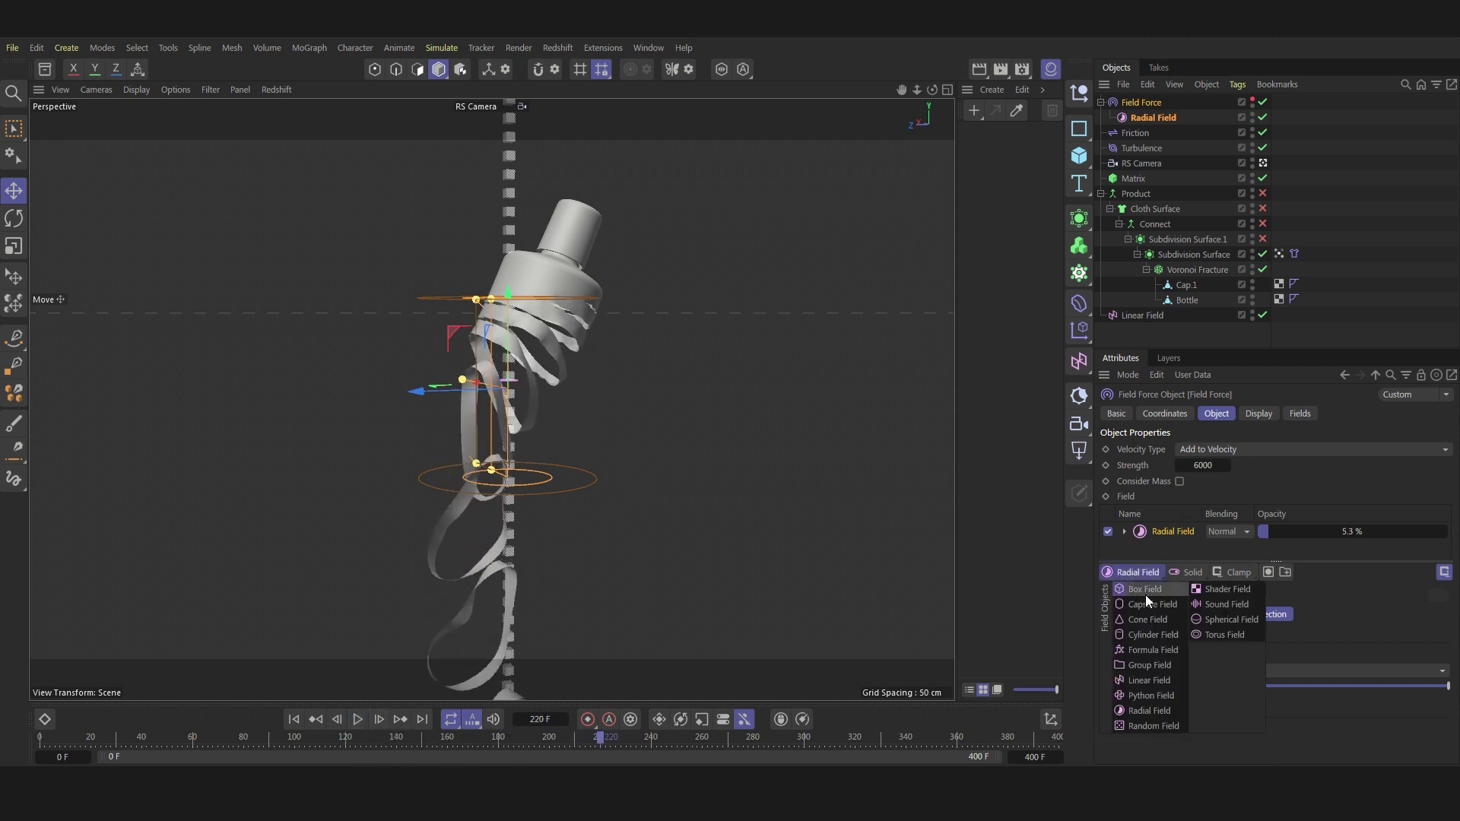
{"action": "left_click", "coordinate": [1148, 726]}
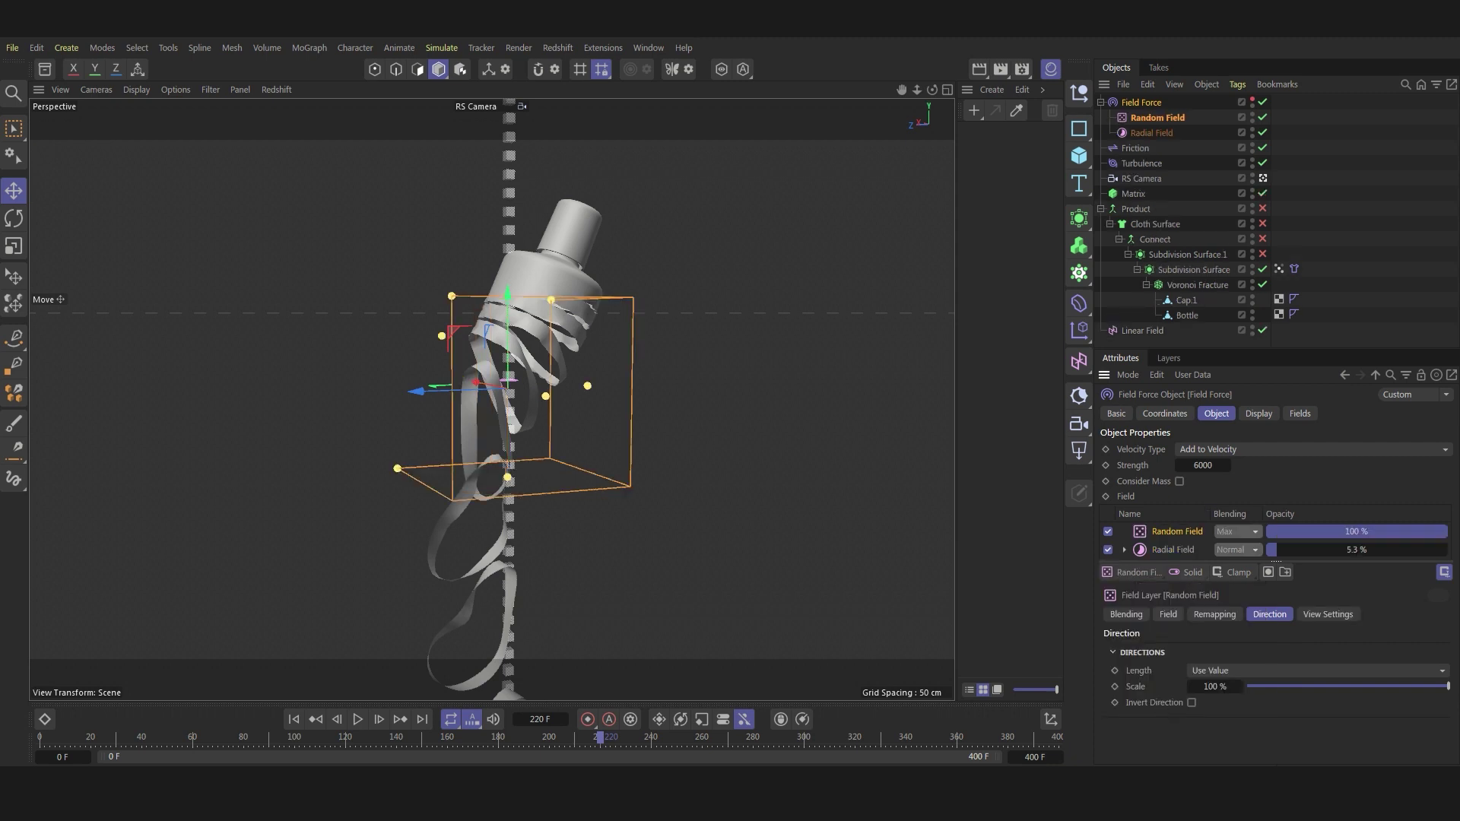
{"action": "left_click", "coordinate": [1214, 686]}
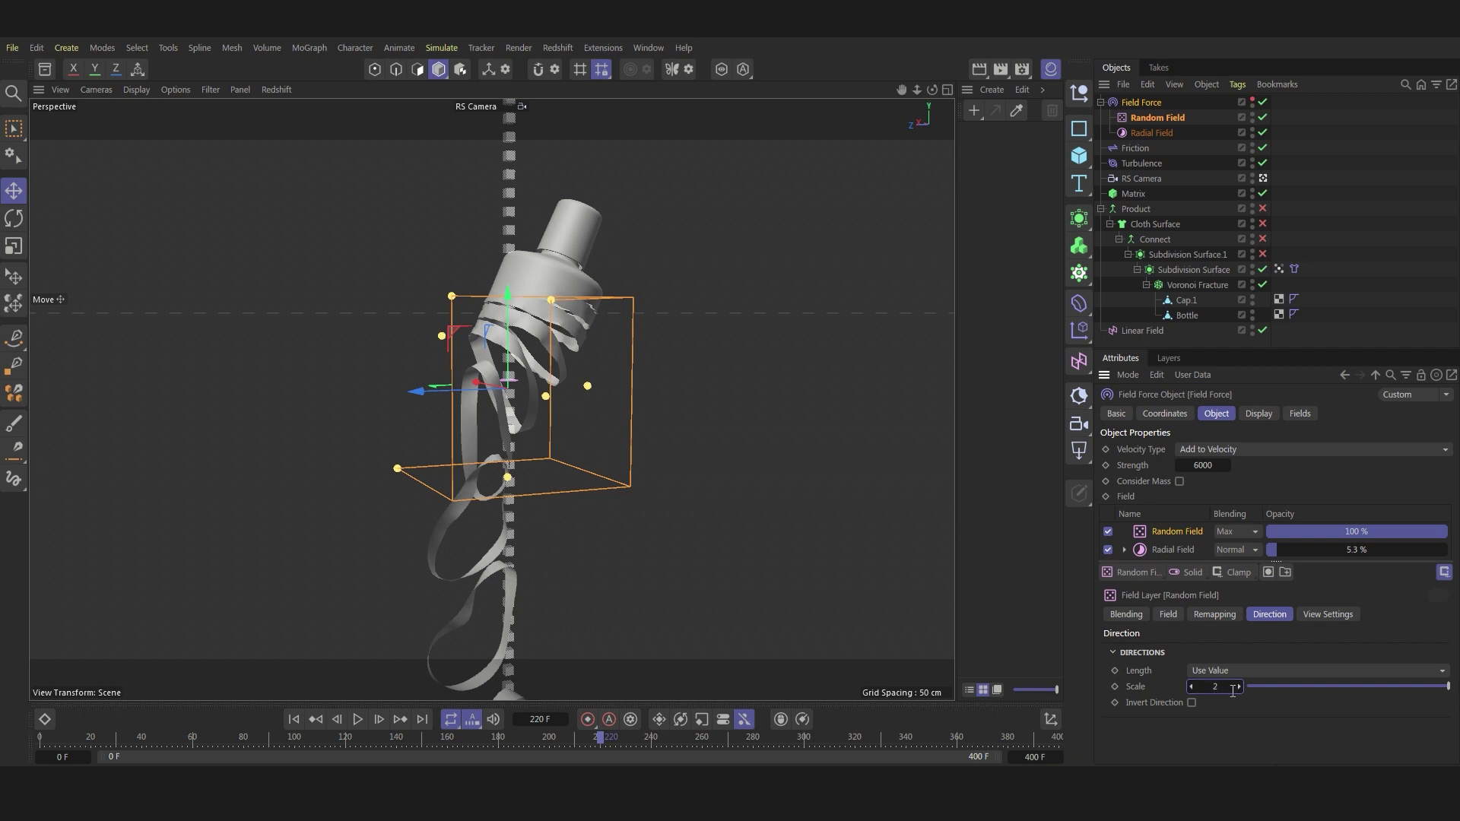
{"action": "left_click", "coordinate": [1127, 614]}
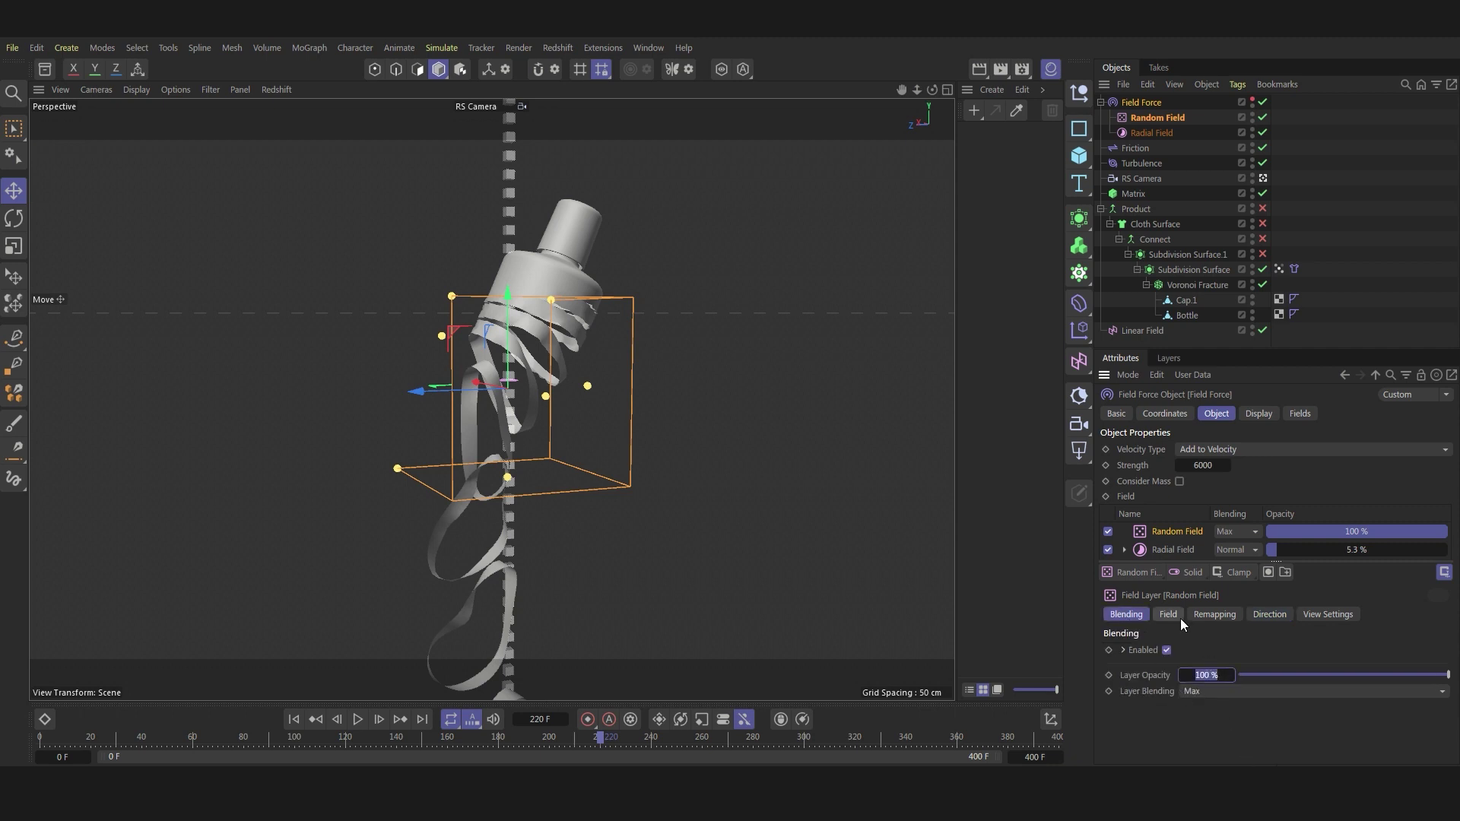
{"action": "type", "text": "26"}
{"action": "key", "text": "Return"}
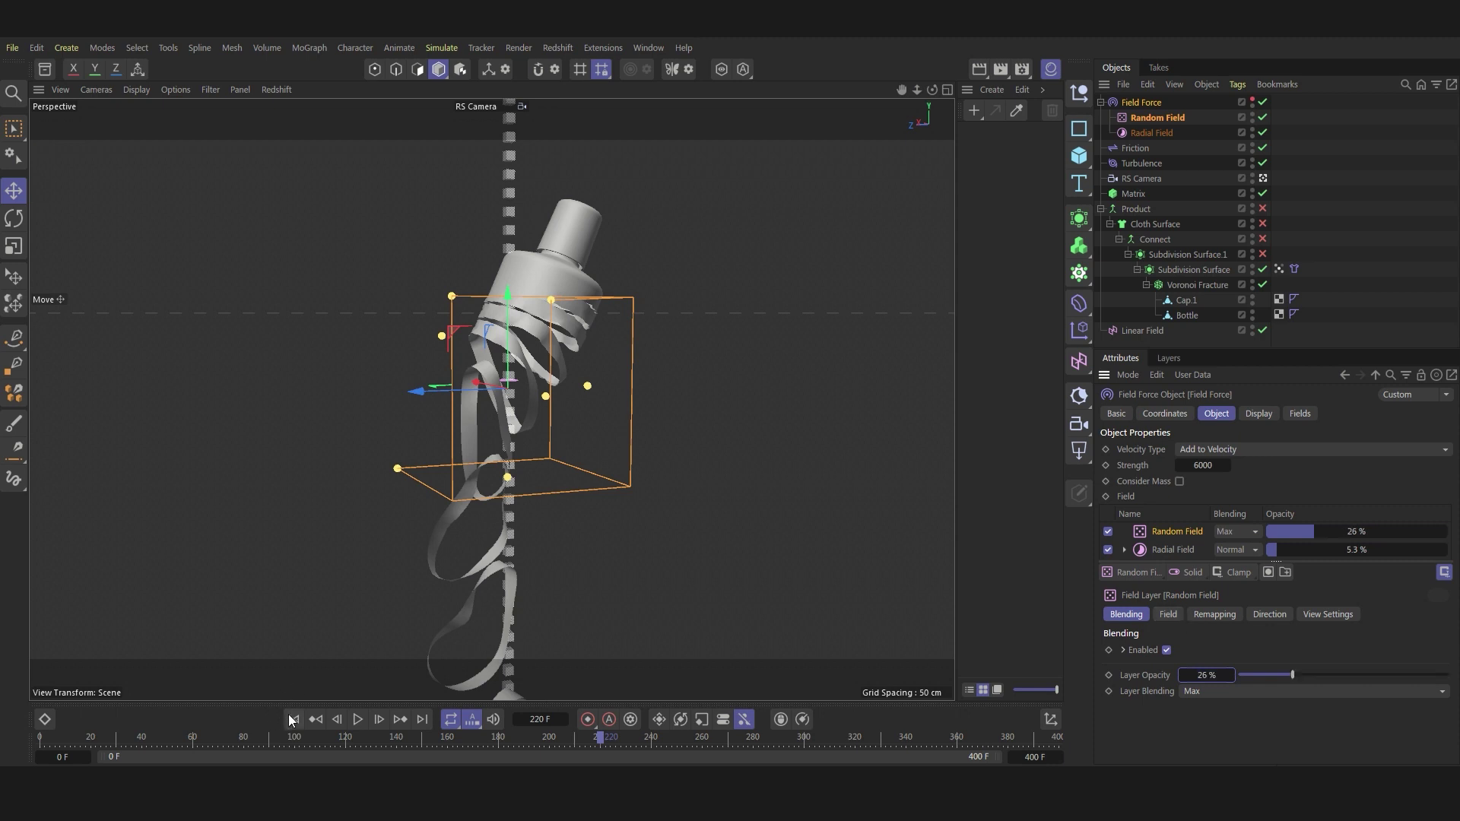
{"action": "left_click", "coordinate": [293, 719]}
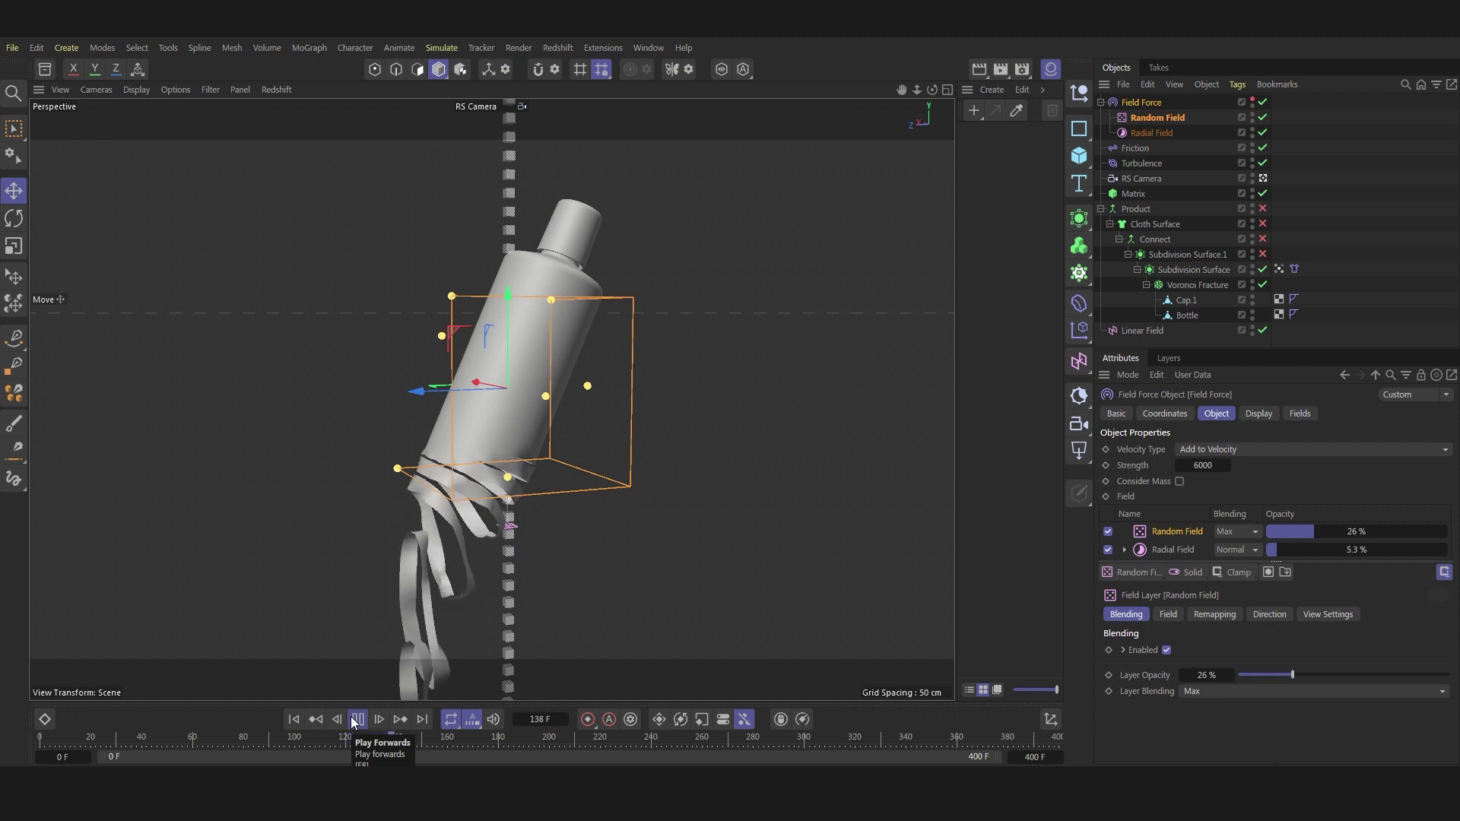
Switch the Random Field layer's blending mode to Add.
{"action": "left_click", "coordinate": [352, 720]}
{"action": "left_click", "coordinate": [1226, 531]}
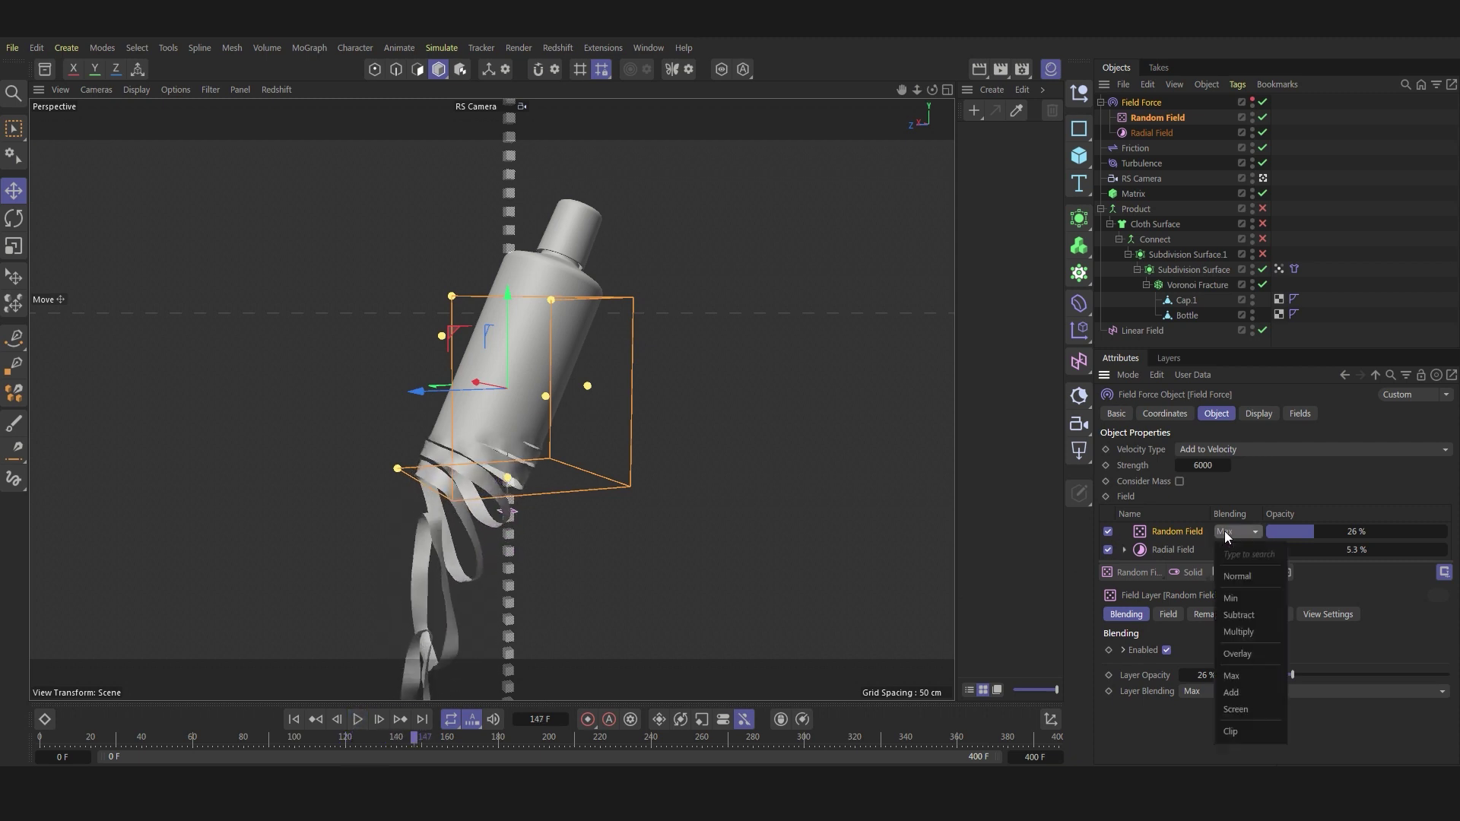
{"action": "left_click", "coordinate": [1244, 691]}
Set the Random Field scale to 500% and Random Mode to Random, then replay.
{"action": "left_click", "coordinate": [1201, 613]}
{"action": "scroll", "coordinate": [1195, 654], "scroll_direction": "down", "scroll_amount": 3}
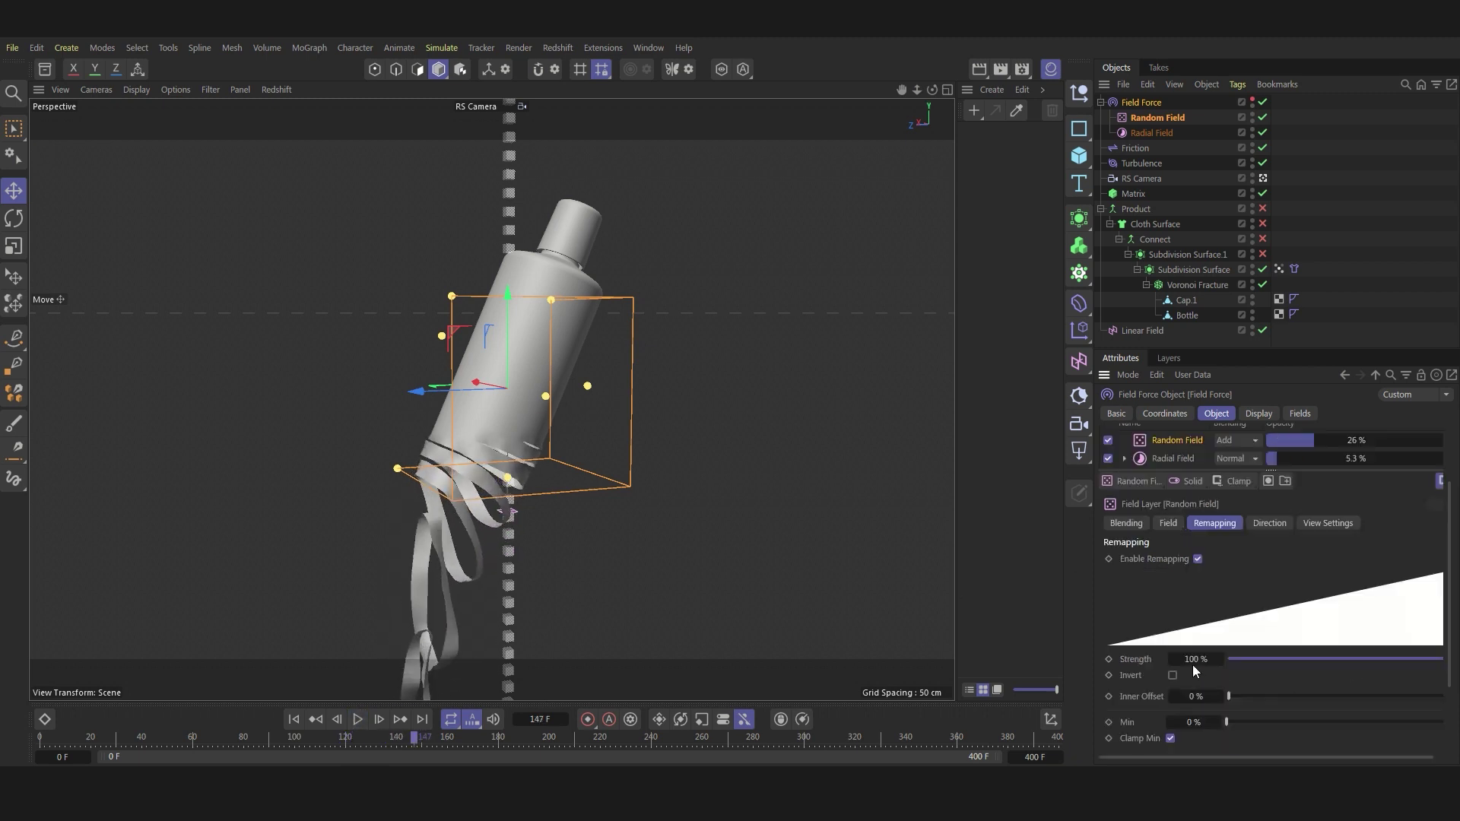
{"action": "left_click", "coordinate": [1177, 529]}
{"action": "double_click", "coordinate": [1258, 630]}
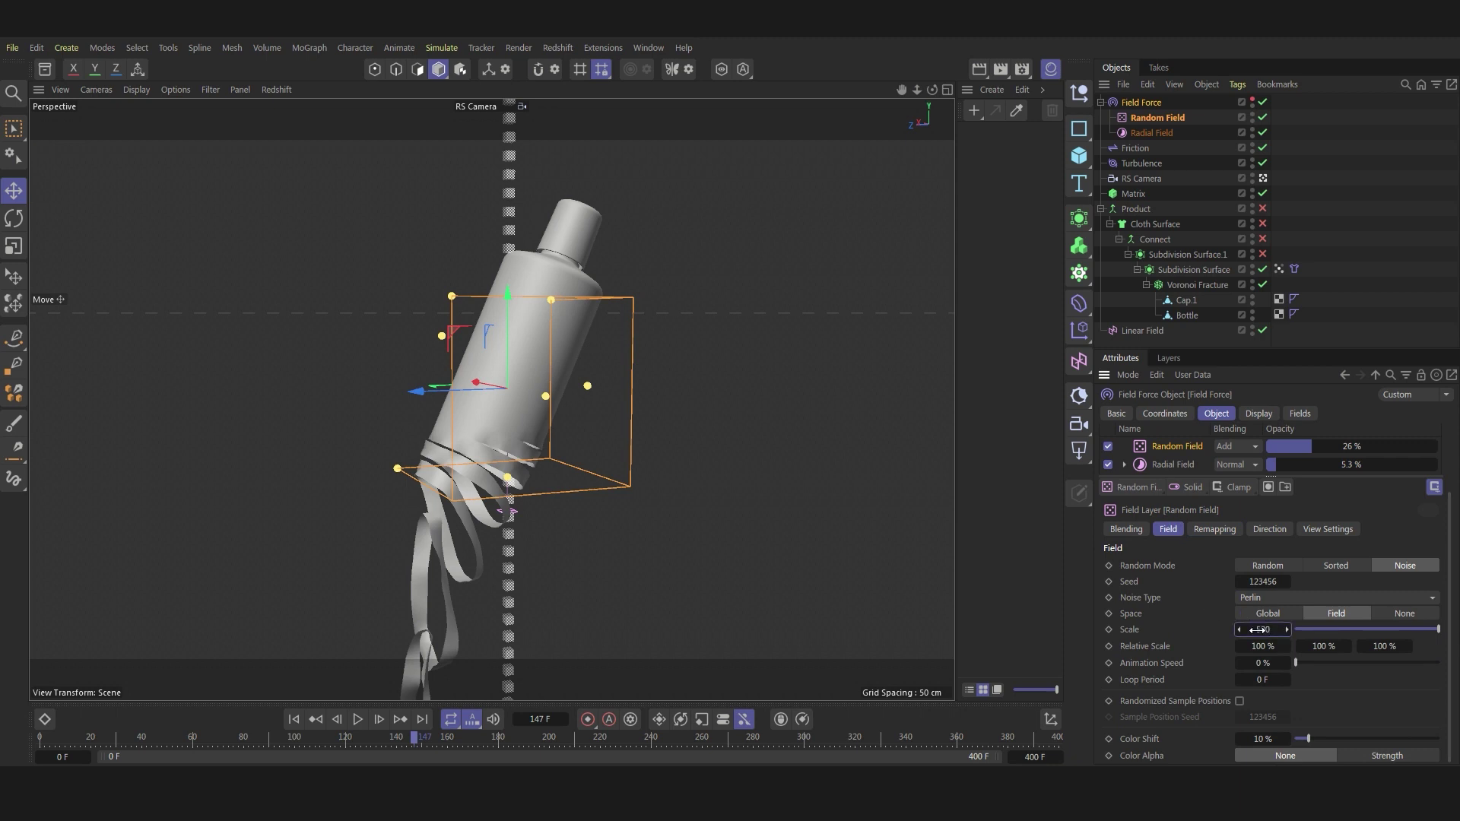
{"action": "left_click", "coordinate": [1266, 564]}
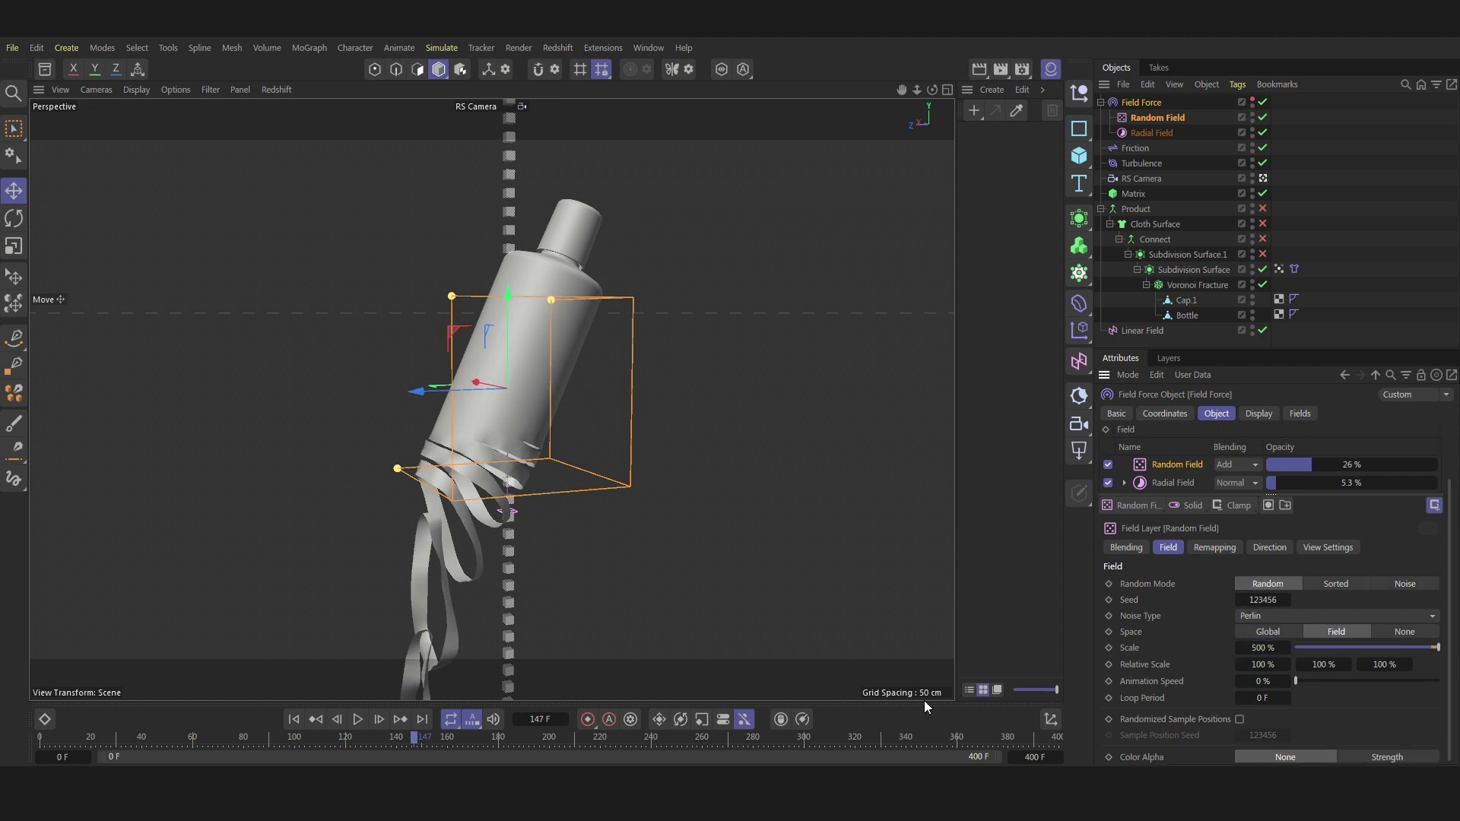
{"action": "left_click", "coordinate": [293, 719]}
{"action": "left_click", "coordinate": [357, 719]}
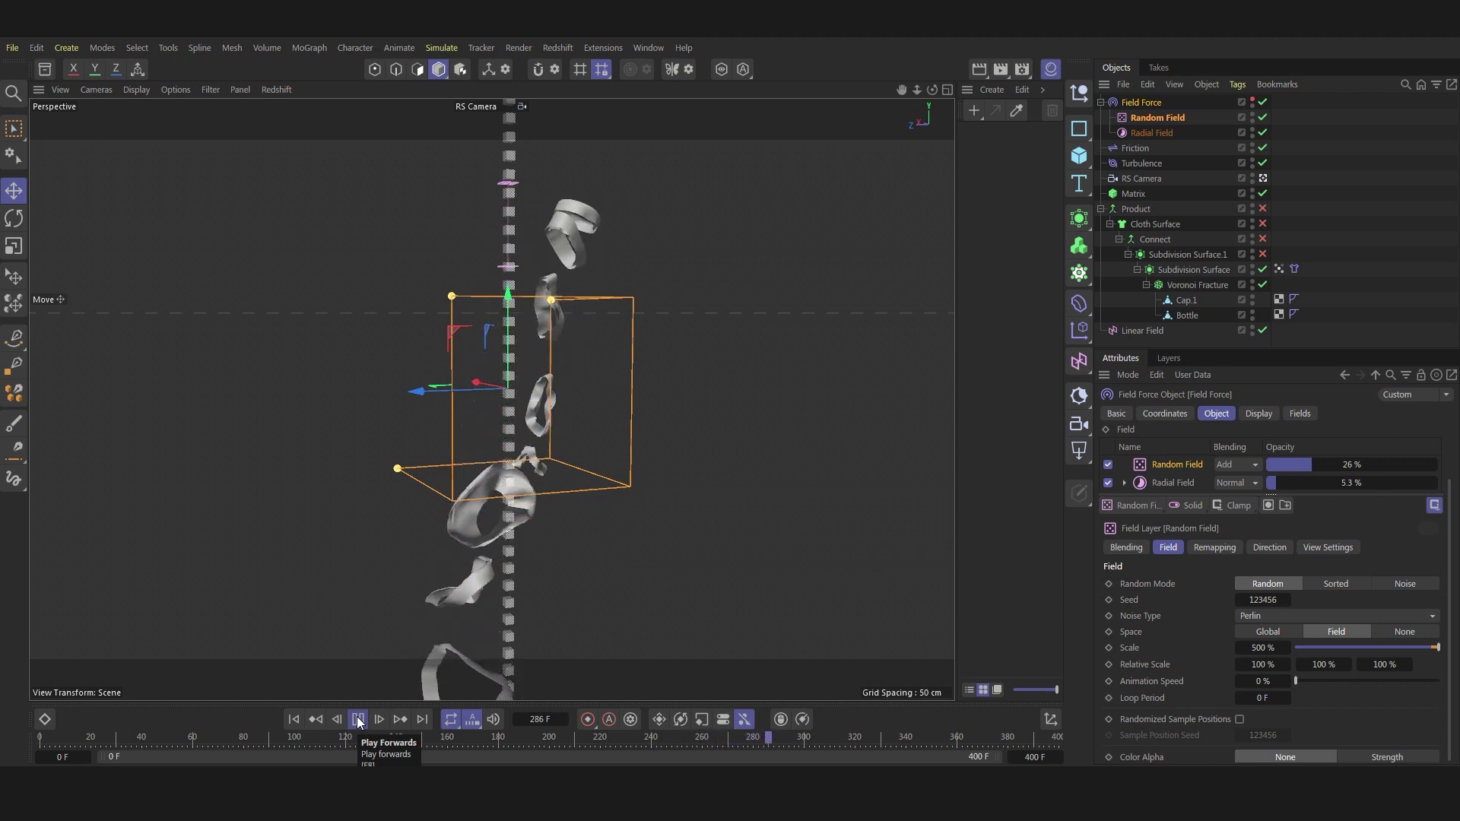
Enable Subdivision Surface.1 and rewind to the first frame.
{"action": "left_click", "coordinate": [358, 721]}
{"action": "left_click", "coordinate": [1184, 257]}
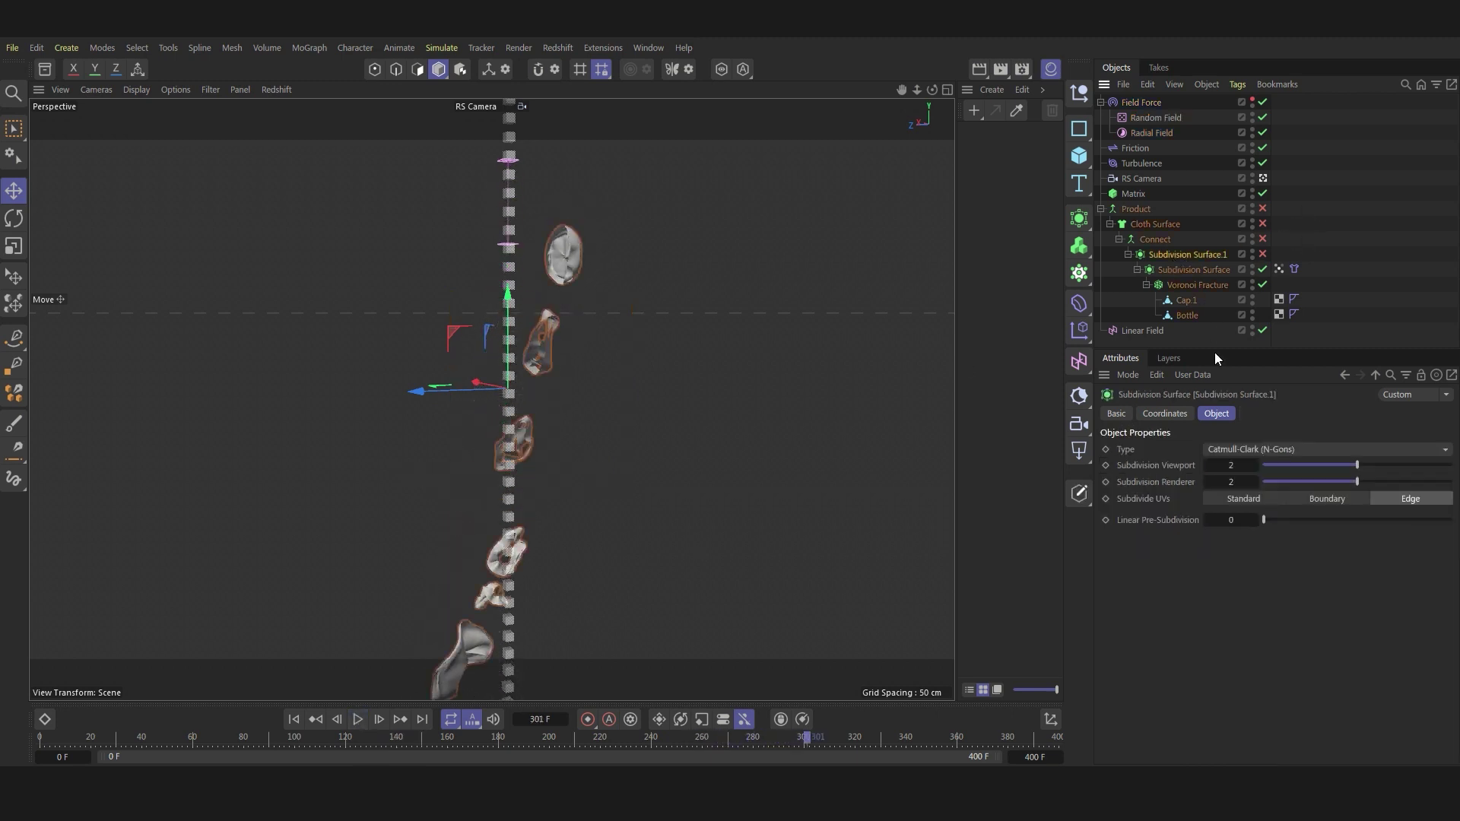
{"action": "left_click", "coordinate": [1262, 255]}
{"action": "left_click", "coordinate": [296, 720]}
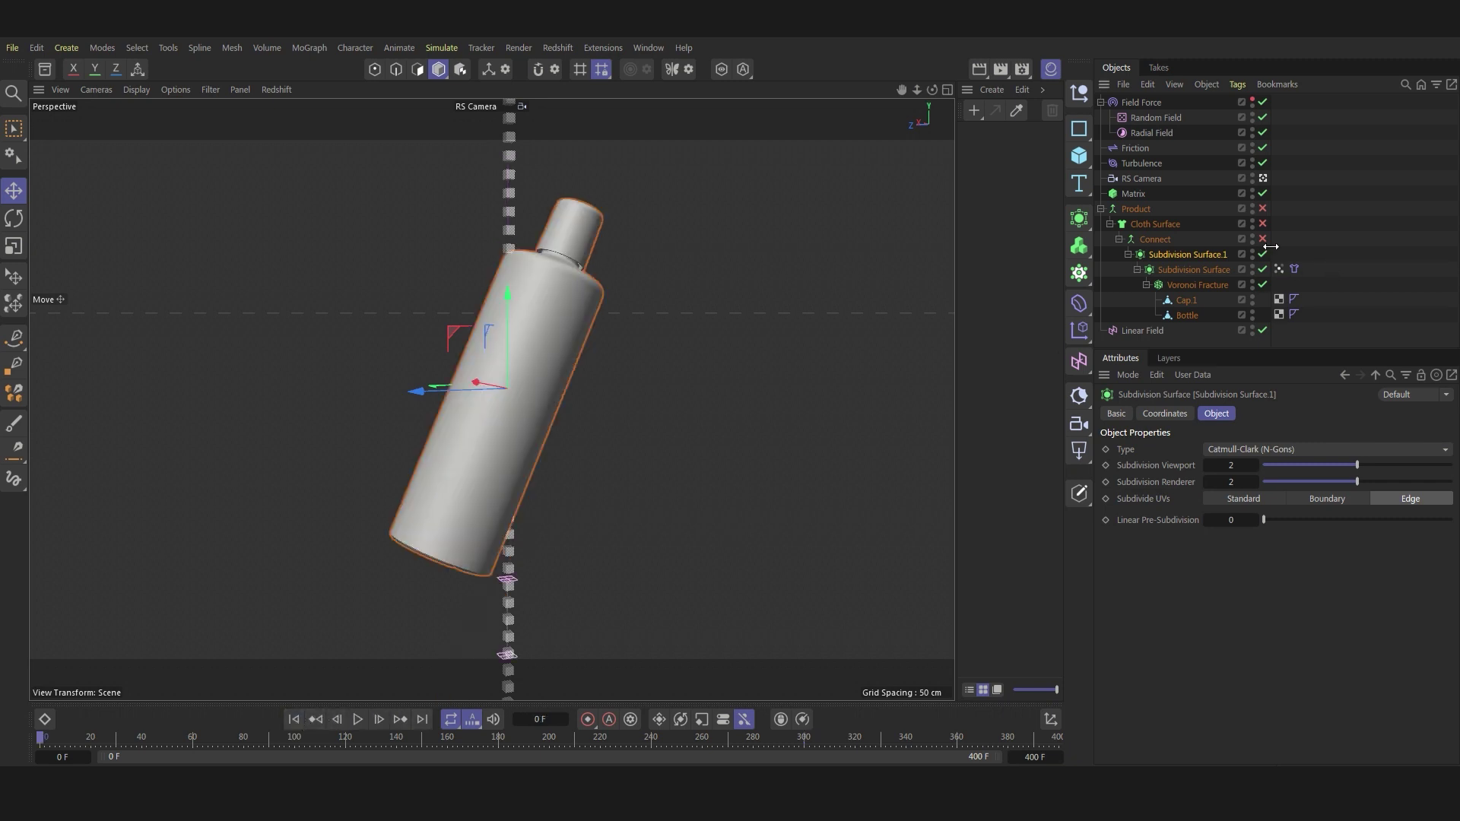
Enable the Connect object, check the Cloth Surface's 0.25 cm thickness, and play the simulation.
{"action": "left_click", "coordinate": [1155, 239]}
{"action": "left_click", "coordinate": [1230, 258]}
{"action": "left_click", "coordinate": [1263, 239]}
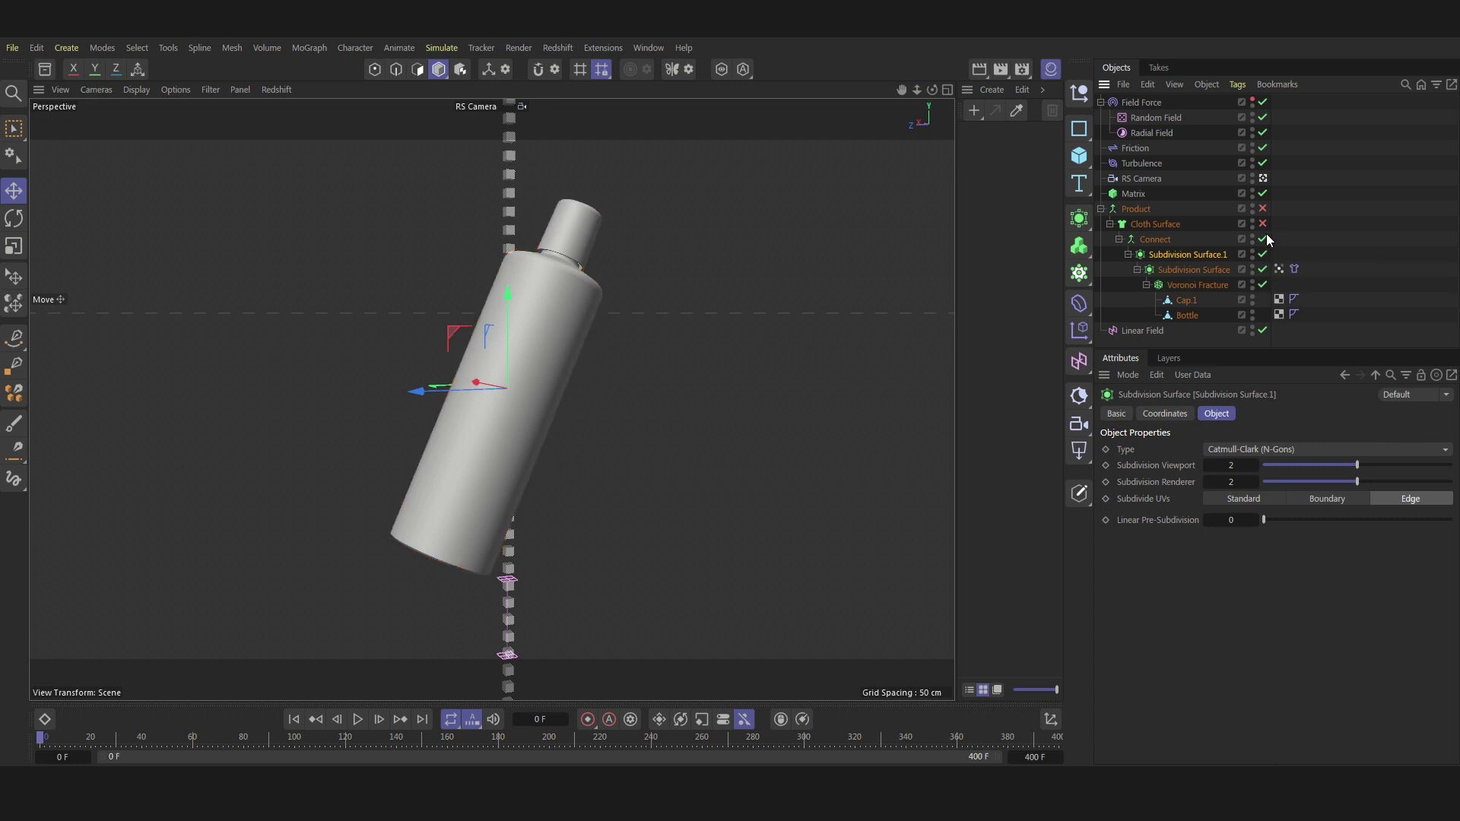
{"action": "left_click", "coordinate": [1157, 224]}
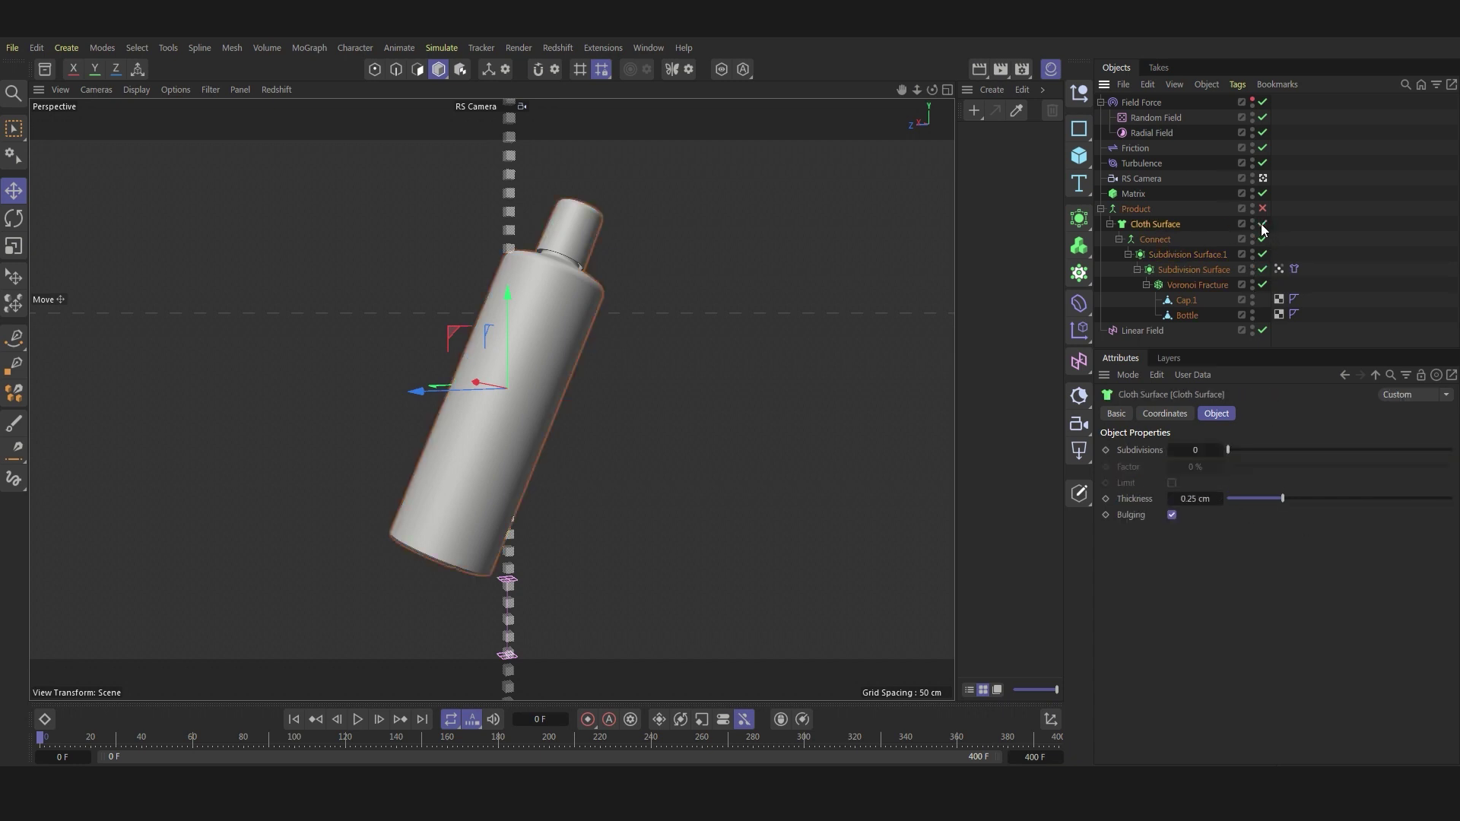
{"action": "left_click", "coordinate": [362, 718]}
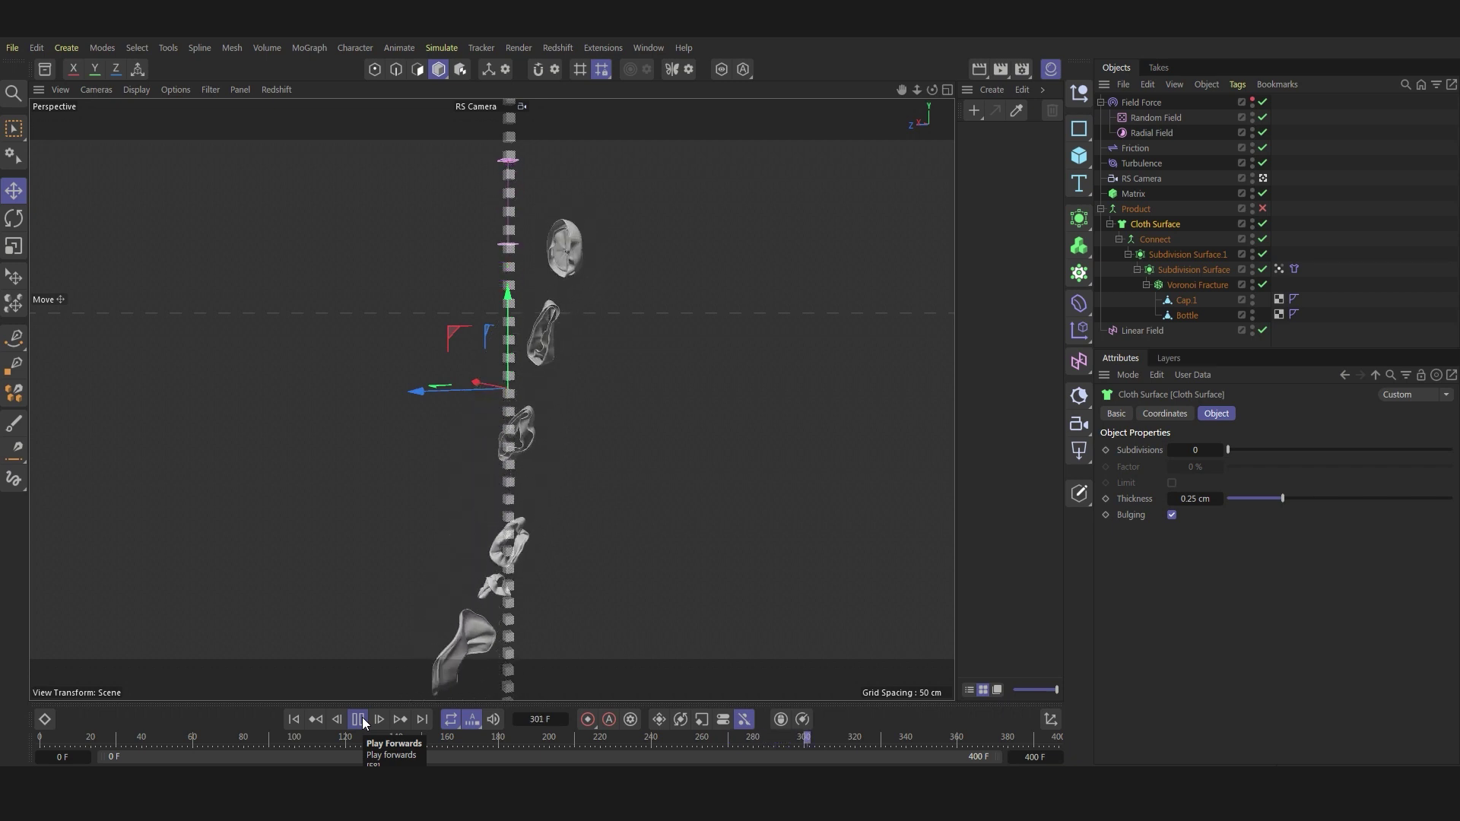
{"action": "left_click", "coordinate": [358, 719]}
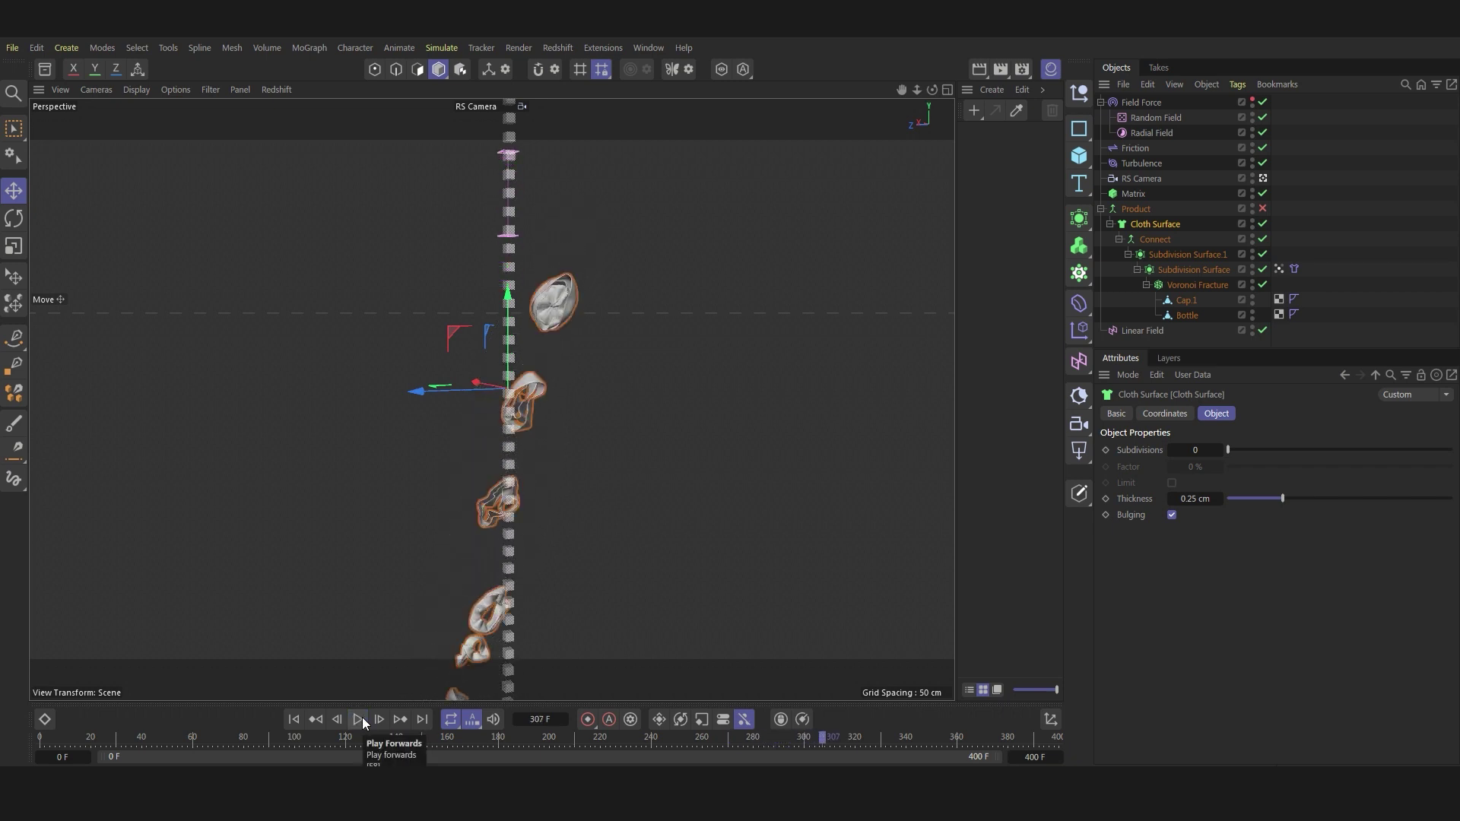